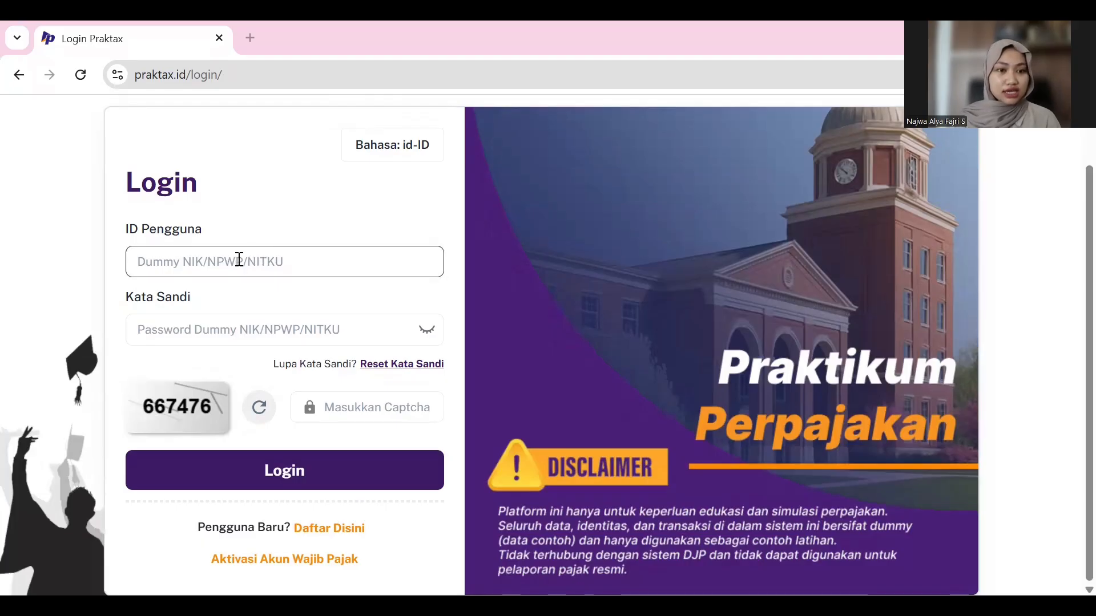
Fill in the saved user ID on the login form and re-enter the account password
click(239, 261)
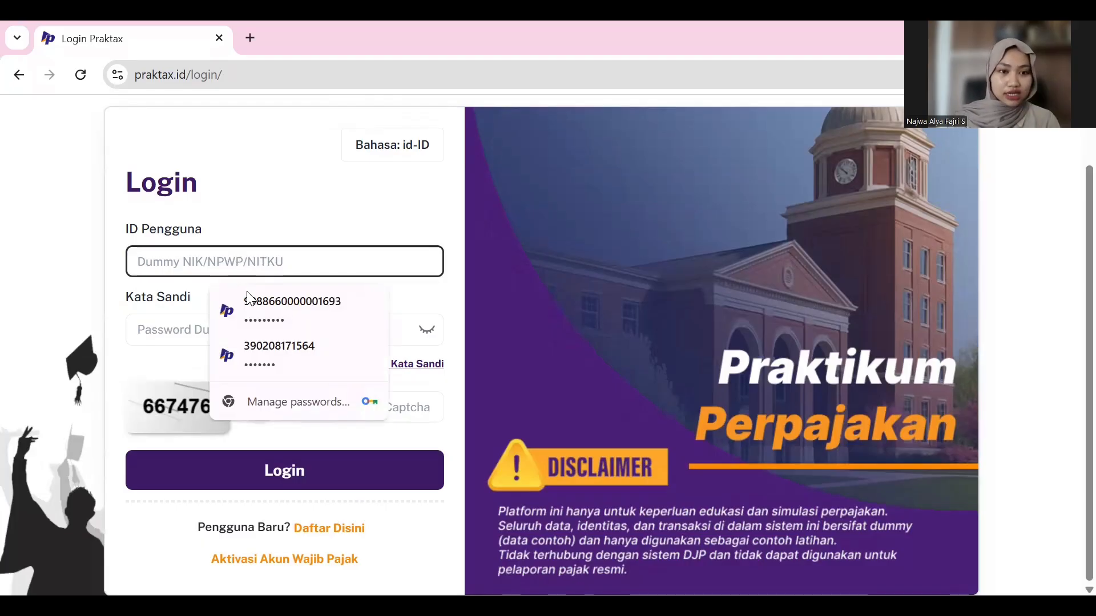
click(230, 319)
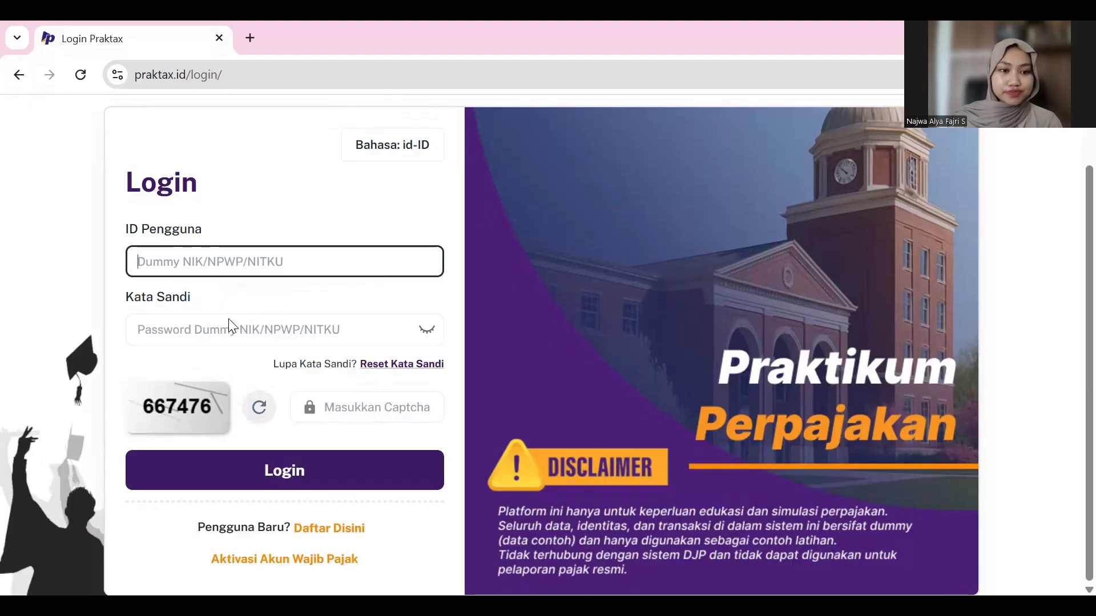
text(••••••)
click(369, 339)
key(BackSpace)
key(BackSpace)
key(BackSpace)
key(BackSpace)
key(BackSpace)
key(BackSpace)
key(BackSpace)
key(BackSpace)
key(BackSpace)
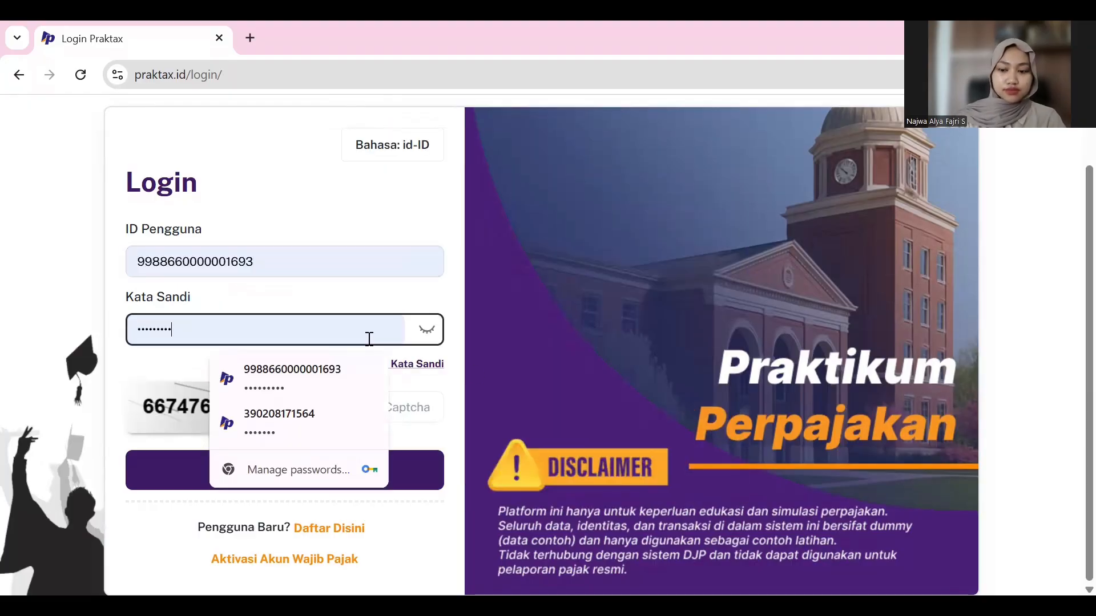
text(•••••••••)
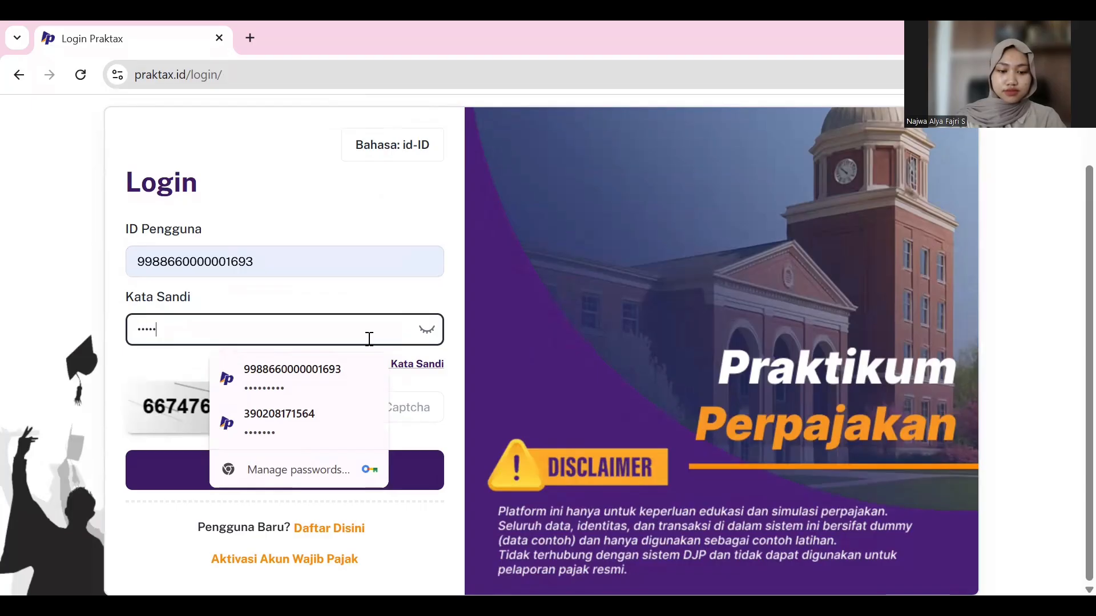
Enter the displayed captcha code and log in to the taxpayer account
click(433, 404)
text(667476)
key(Return)
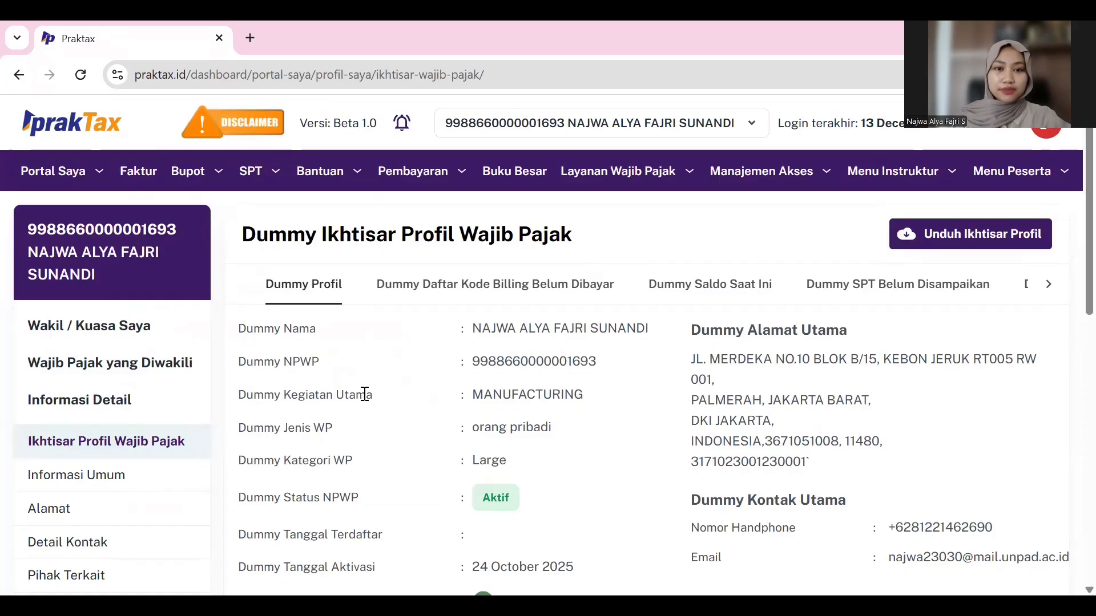
Go to Surat Pemberitahuan (SPT) and start creating a new SPT draft
scroll(365, 394, down, 1)
scroll(364, 394, up, 1)
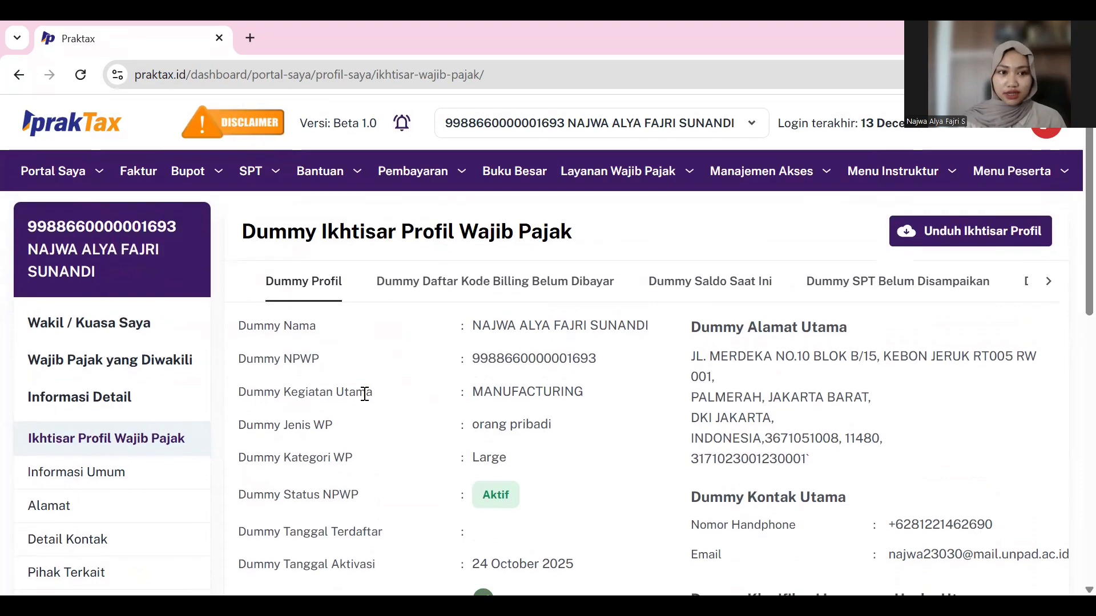
mouse_move(261, 171)
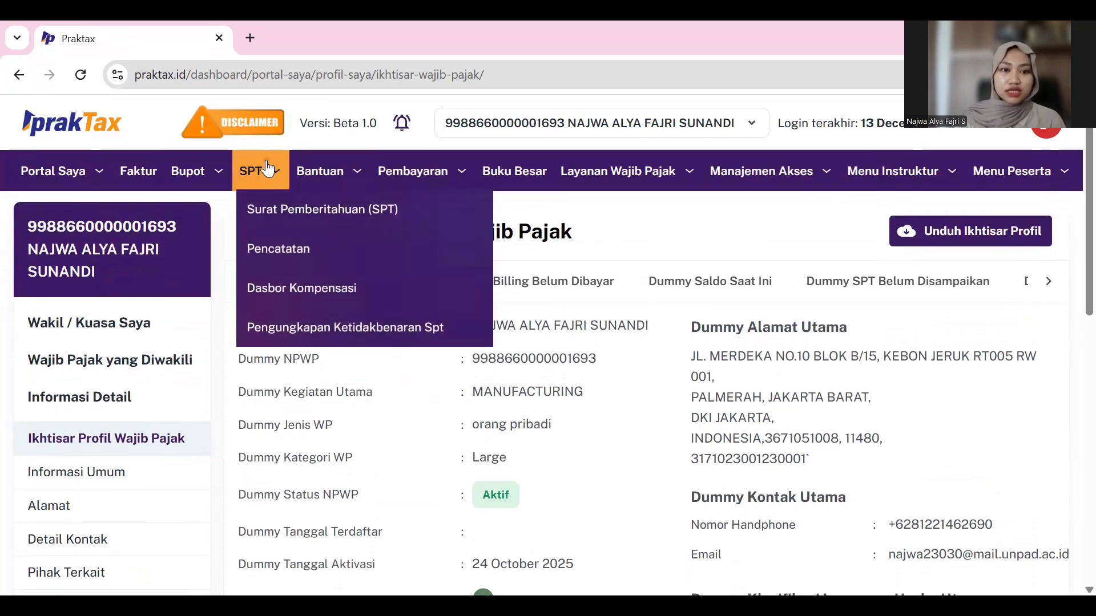
click(273, 209)
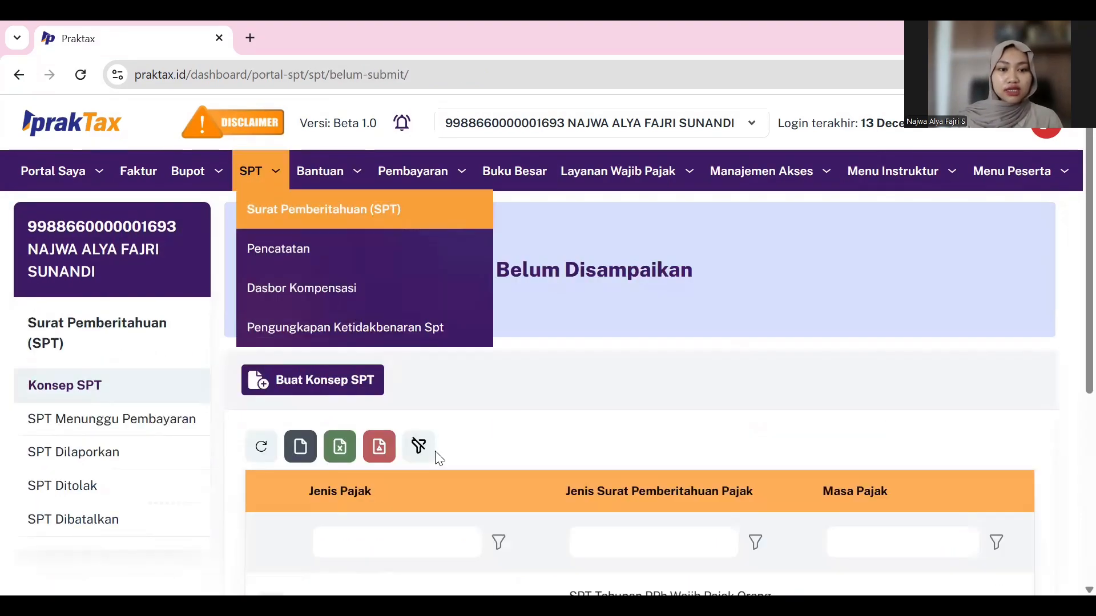
click(330, 389)
Choose PPh Orang Pribadi as the tax type for the draft and continue to the reporting period
scroll(536, 494, down, 2)
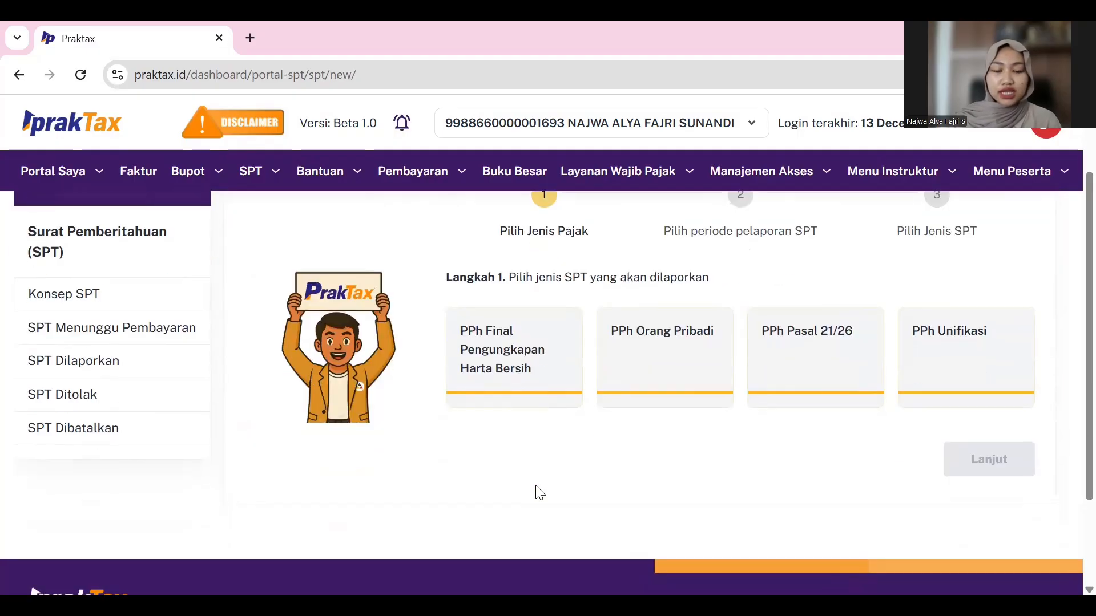
scroll(464, 359, up, 2)
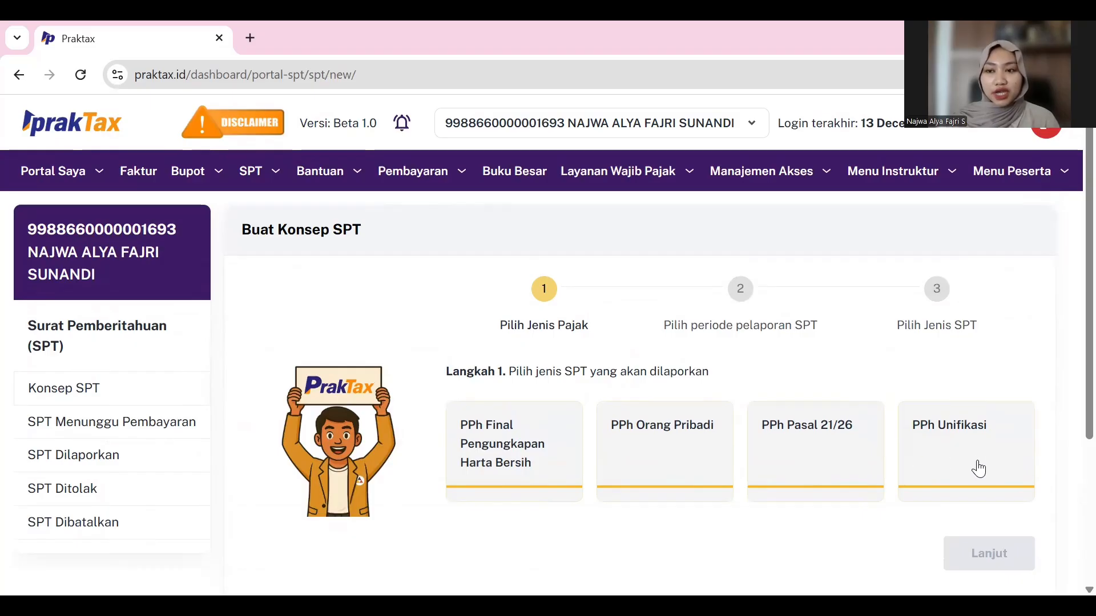
click(694, 448)
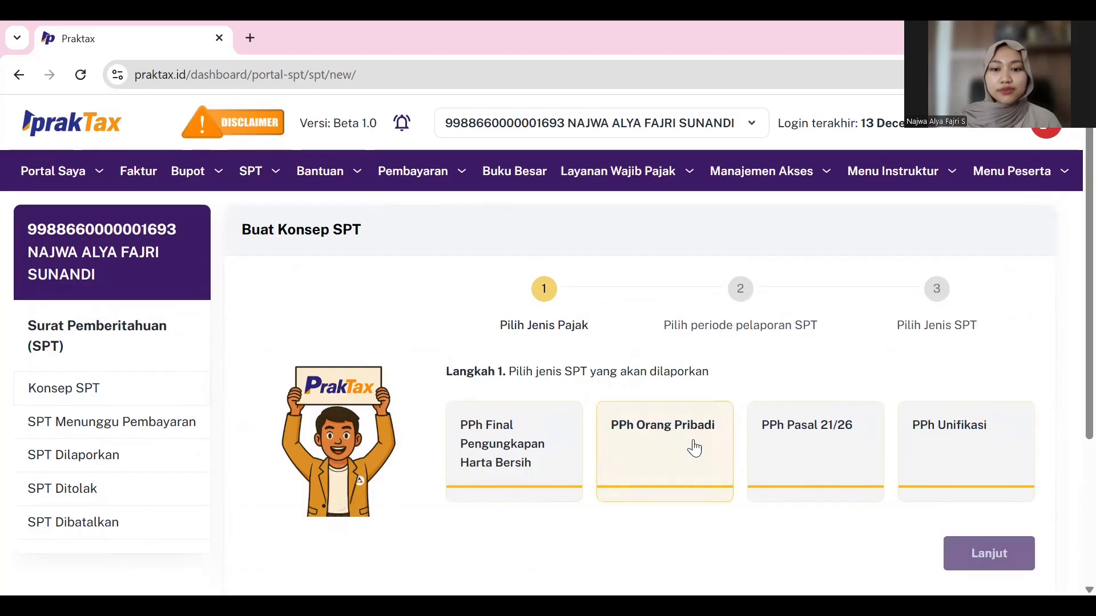
scroll(693, 448, down, 1)
click(1008, 533)
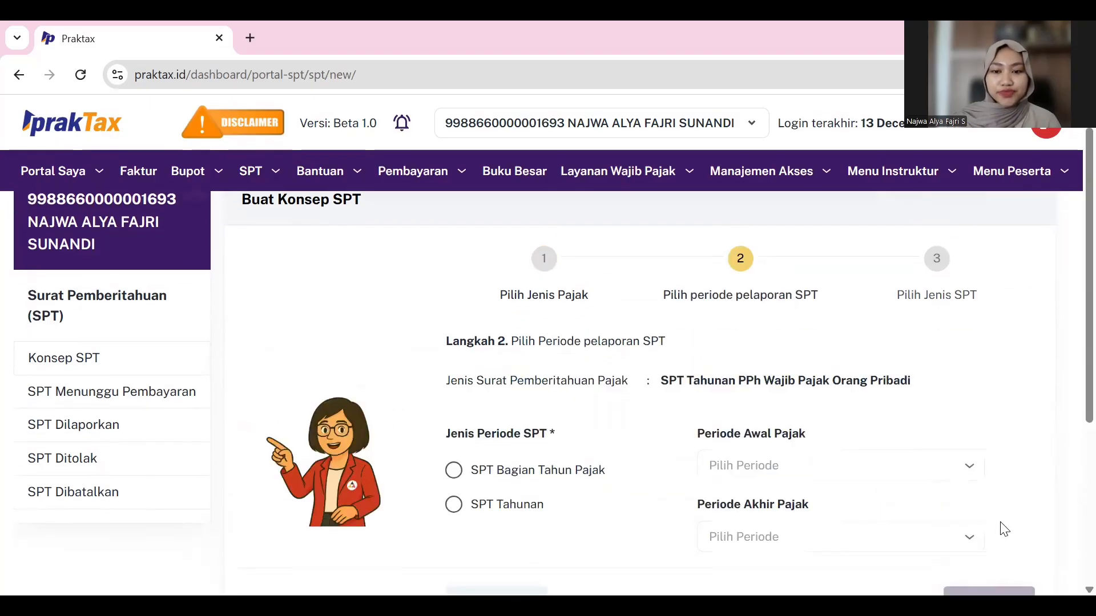
Set the period type to SPT Tahunan for Januari 2025 to Desember 2025 and continue to the SPT model
scroll(565, 377, down, 1)
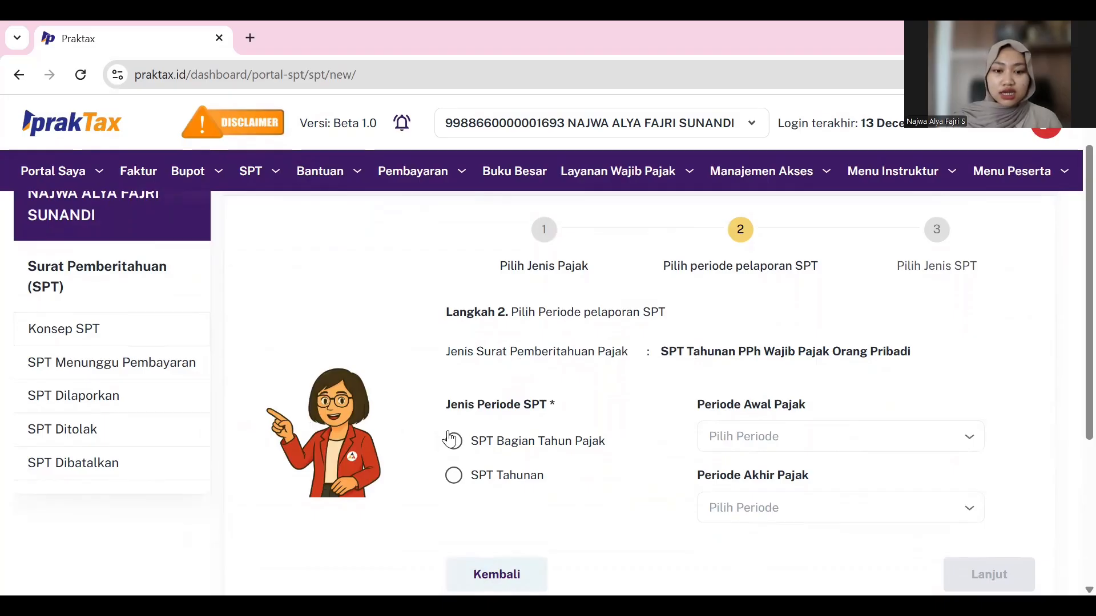
click(453, 476)
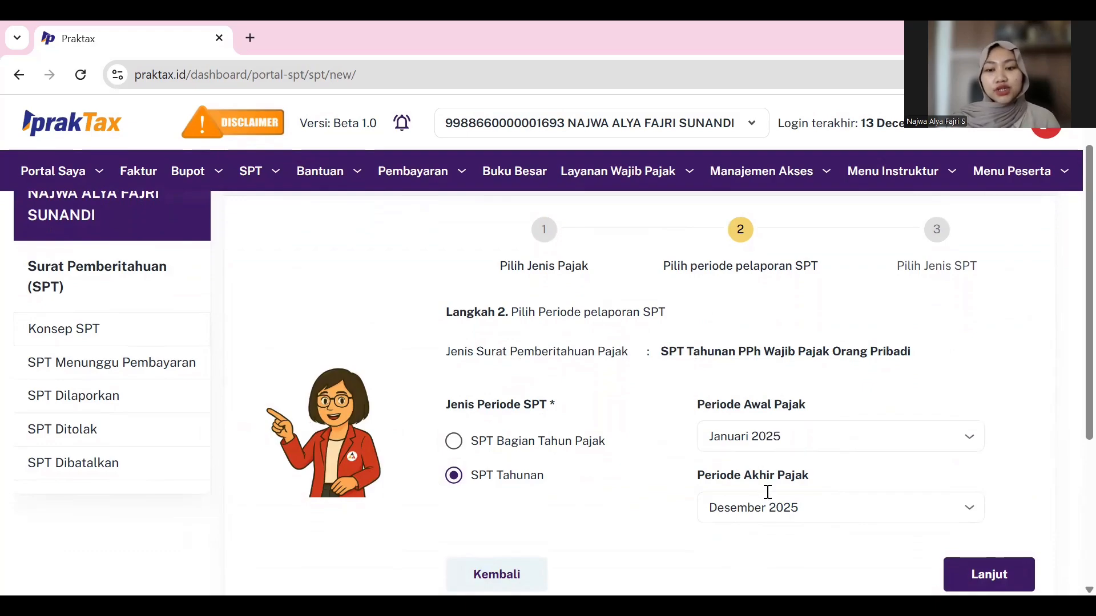
scroll(763, 498, down, 1)
click(990, 515)
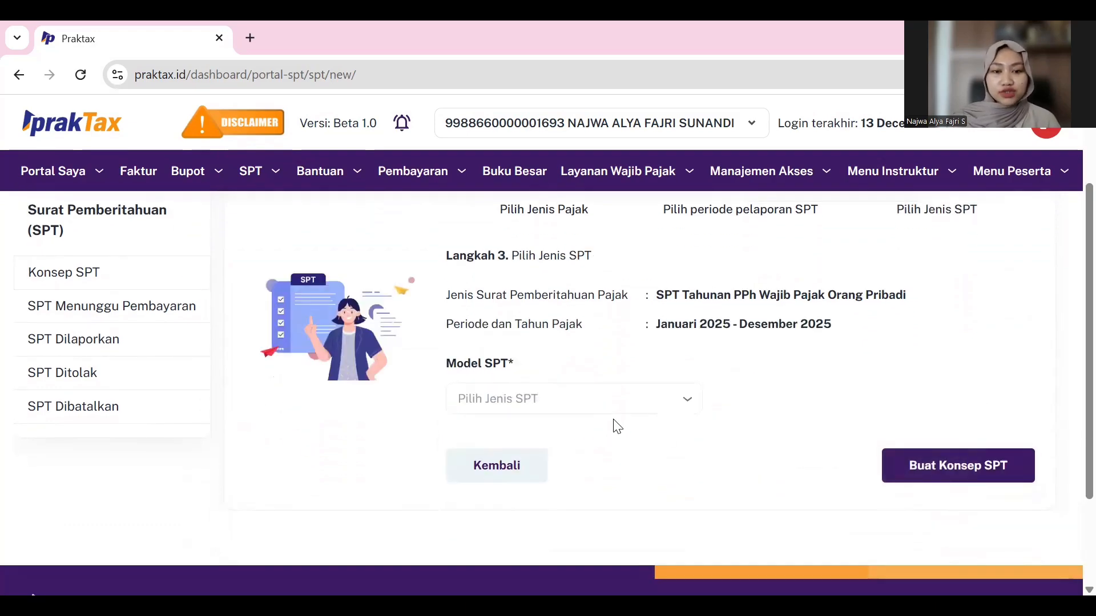
Create the SPT draft with the Normal model and open the PPh Orang Pribadi draft for editing
click(645, 399)
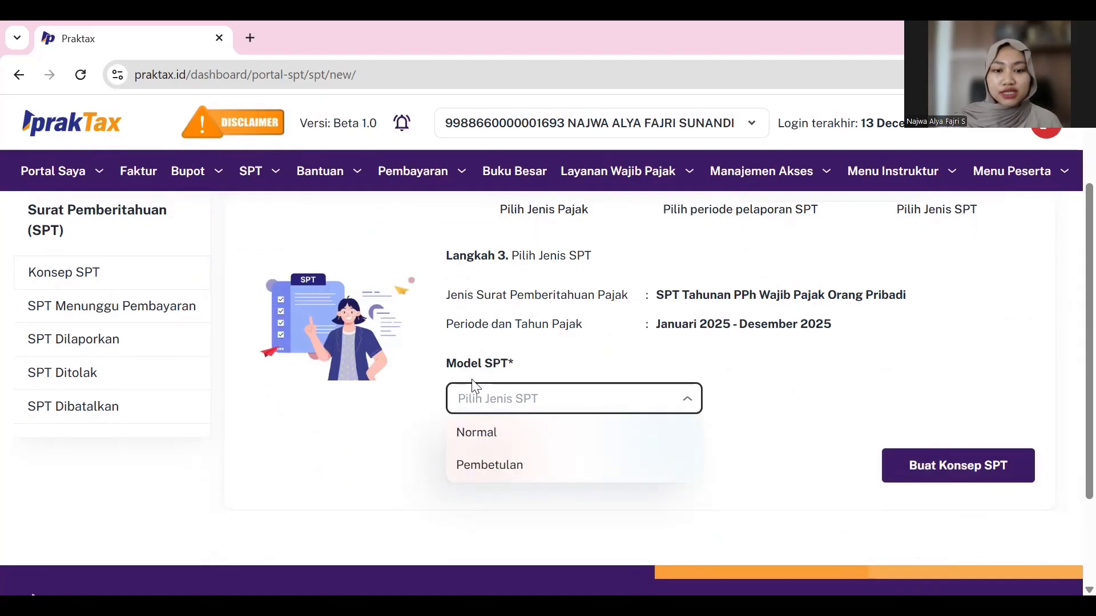
click(487, 444)
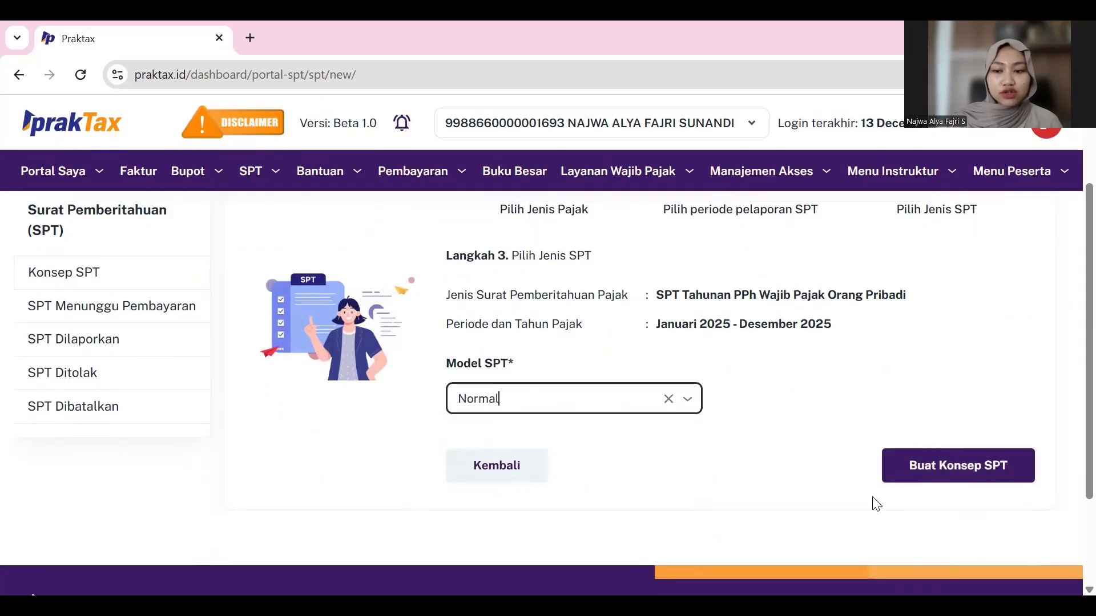
click(898, 481)
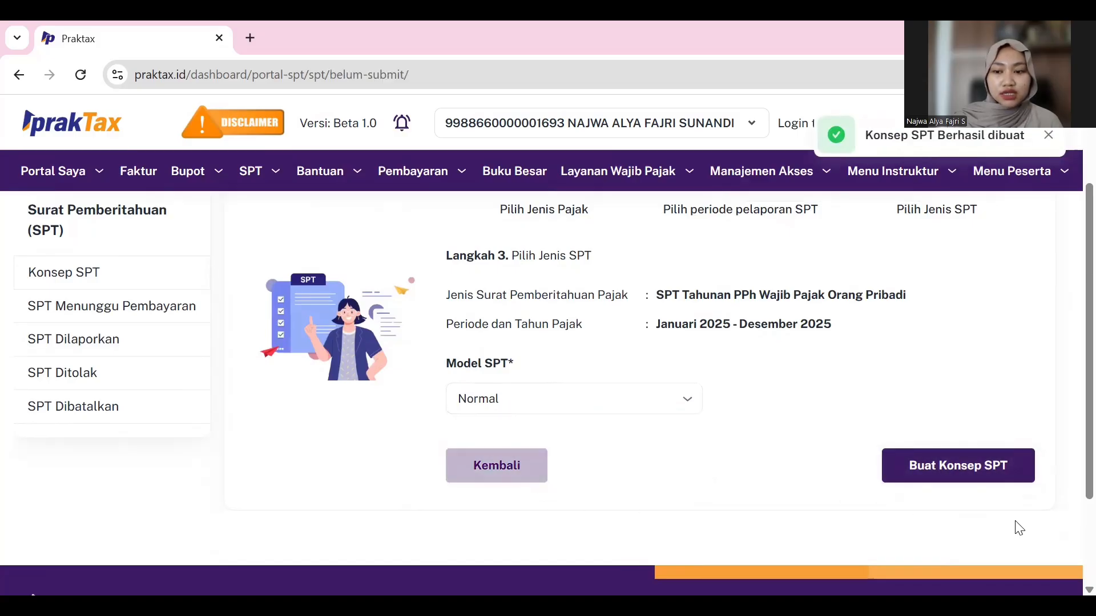
scroll(568, 457, down, 2)
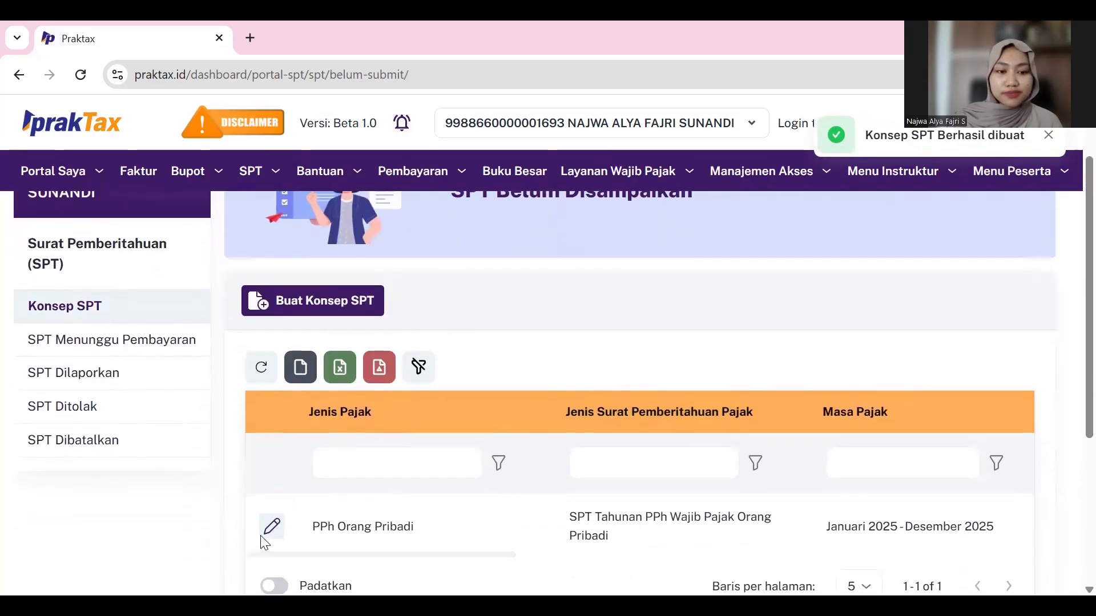
click(271, 528)
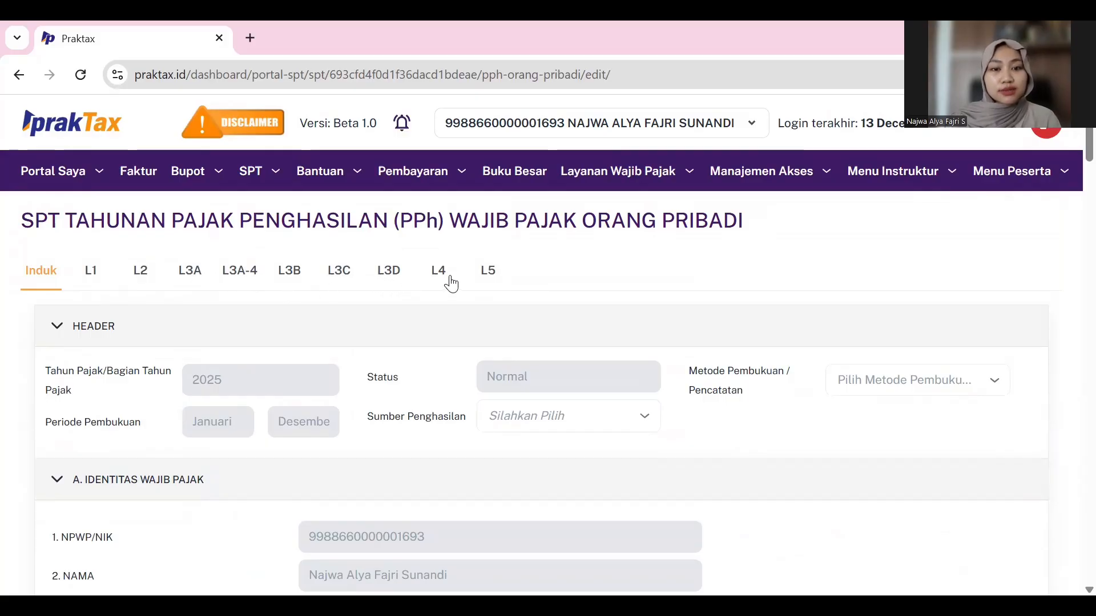
In the return's header, set Sumber Penghasilan to Kegiatan Usaha and the bookkeeping method to Pencatatan
scroll(467, 398, down, 1)
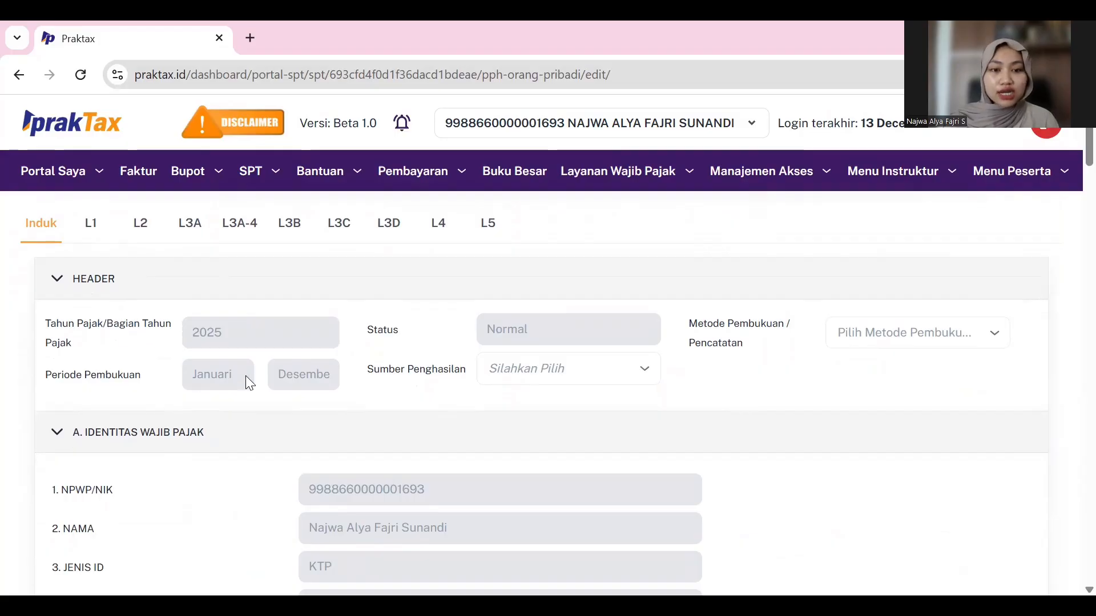
click(554, 382)
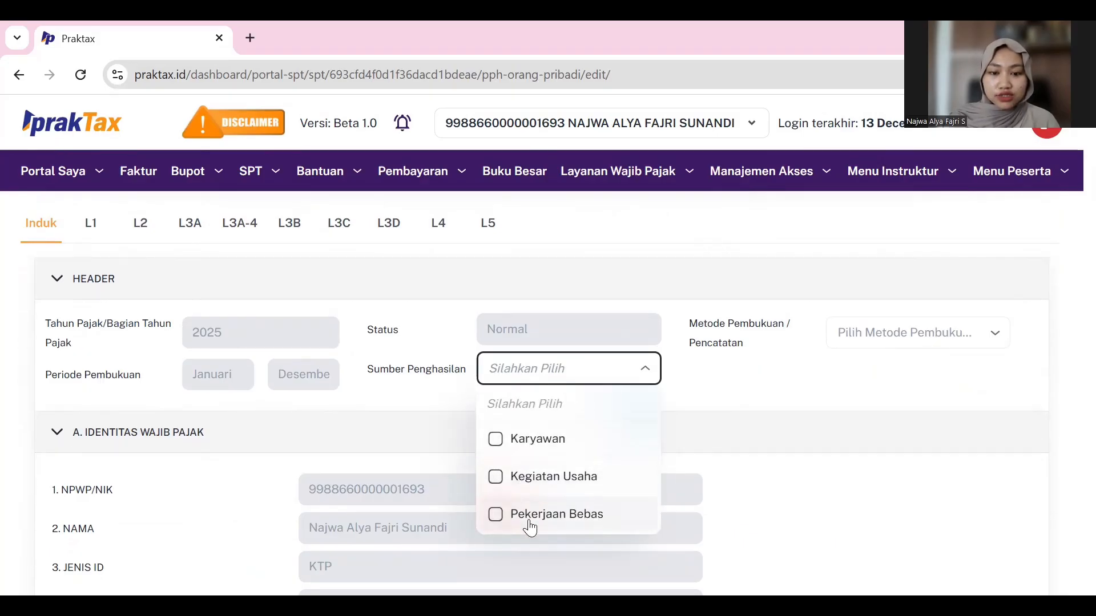
click(535, 481)
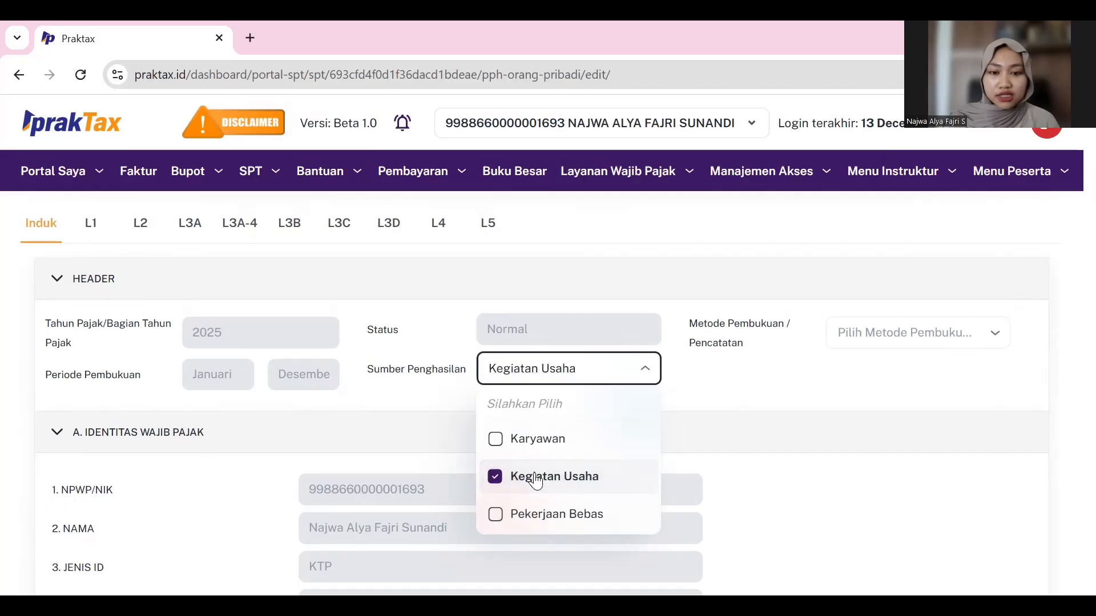
click(635, 368)
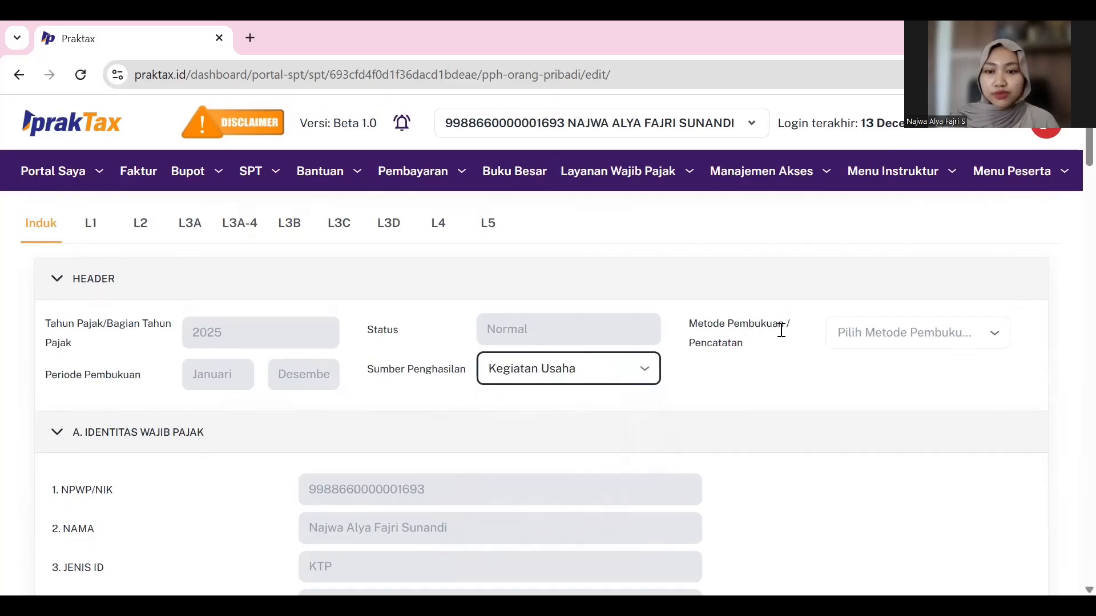
click(880, 335)
click(876, 374)
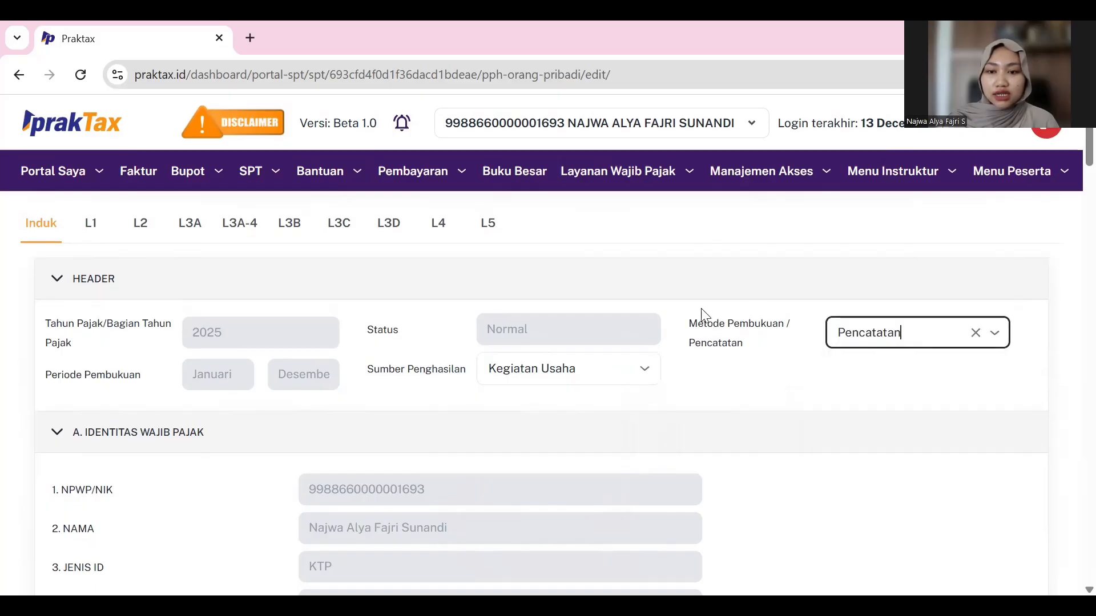
Review the taxpayer identity fields, the spouse tax-status options and the first questions of section B, Ikhtisar Penghasilan Neto
scroll(387, 331, down, 2)
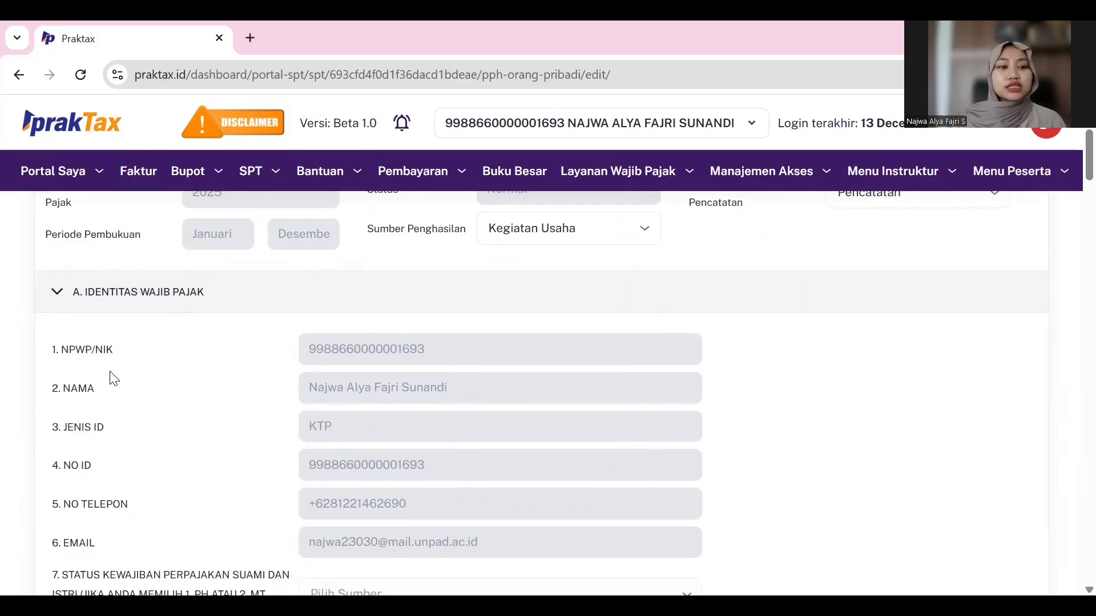
scroll(99, 399, down, 1)
scroll(98, 399, down, 1)
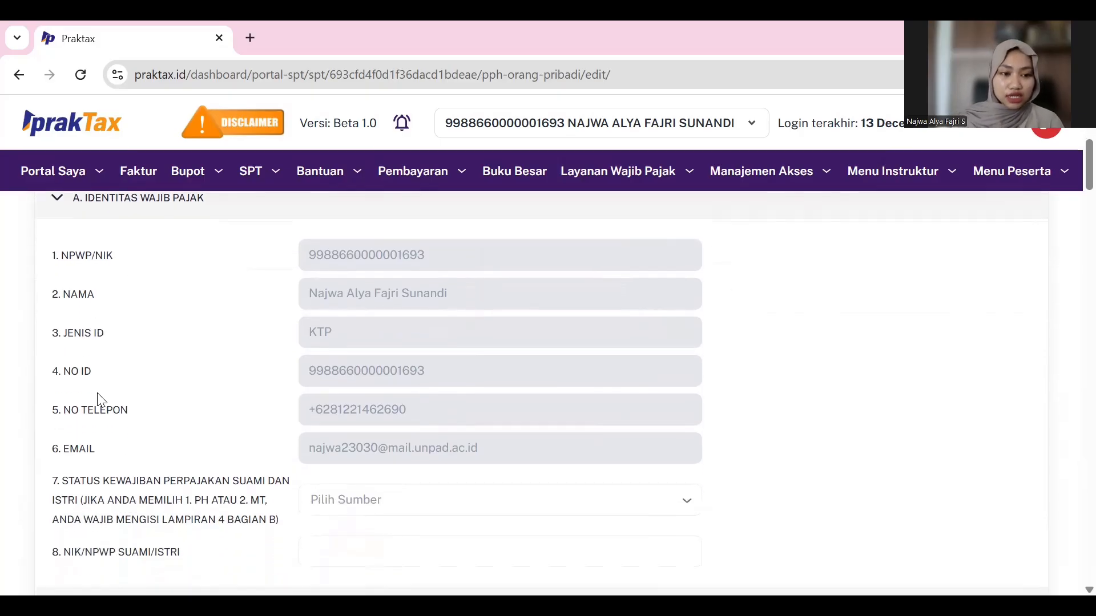
scroll(98, 399, down, 1)
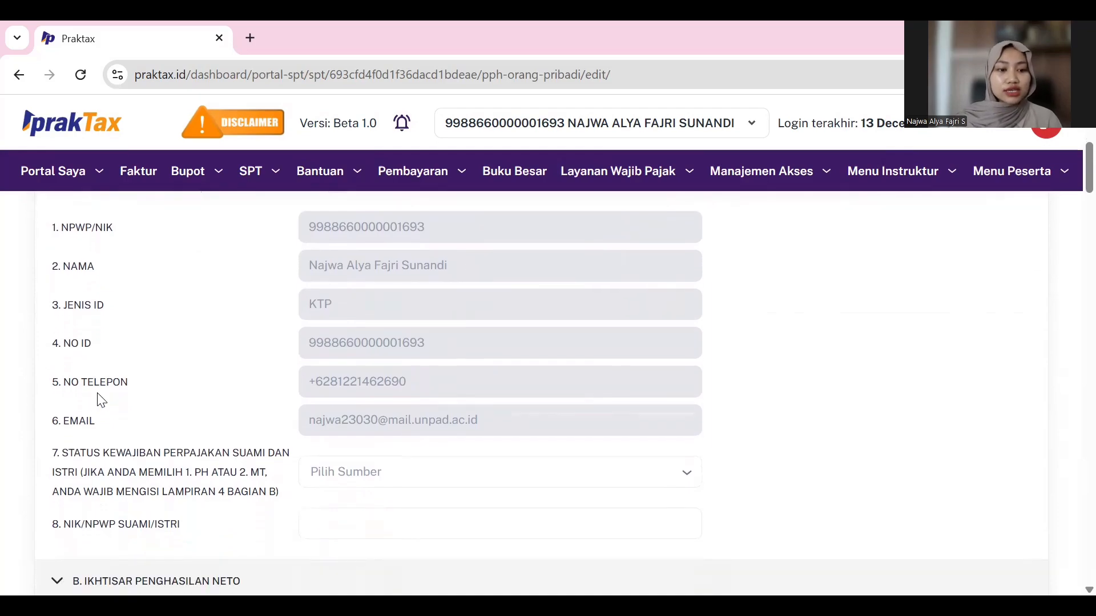
scroll(98, 399, down, 1)
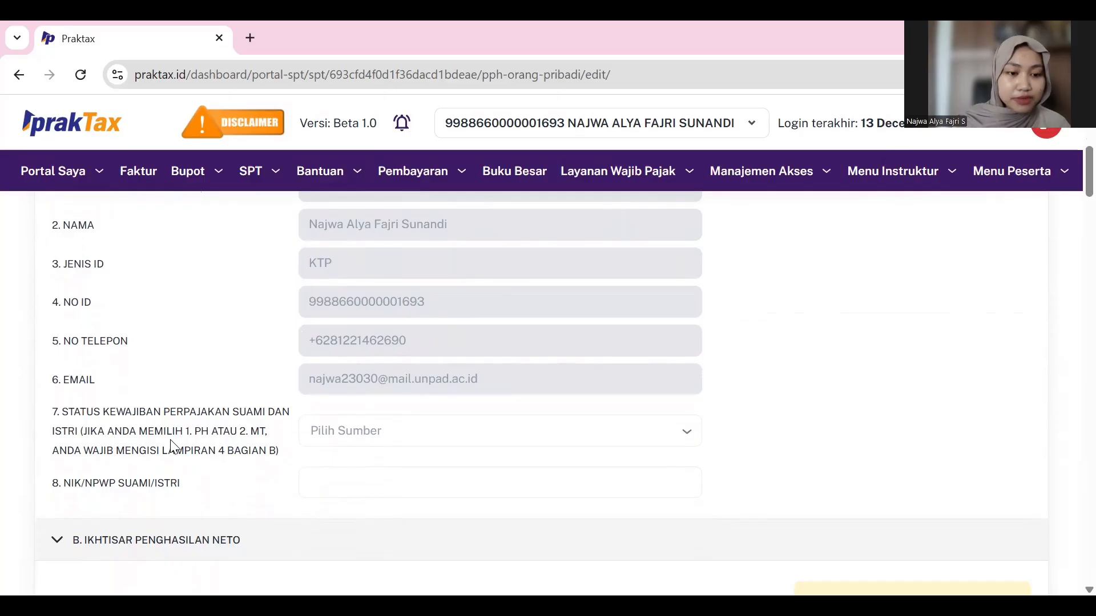
click(301, 435)
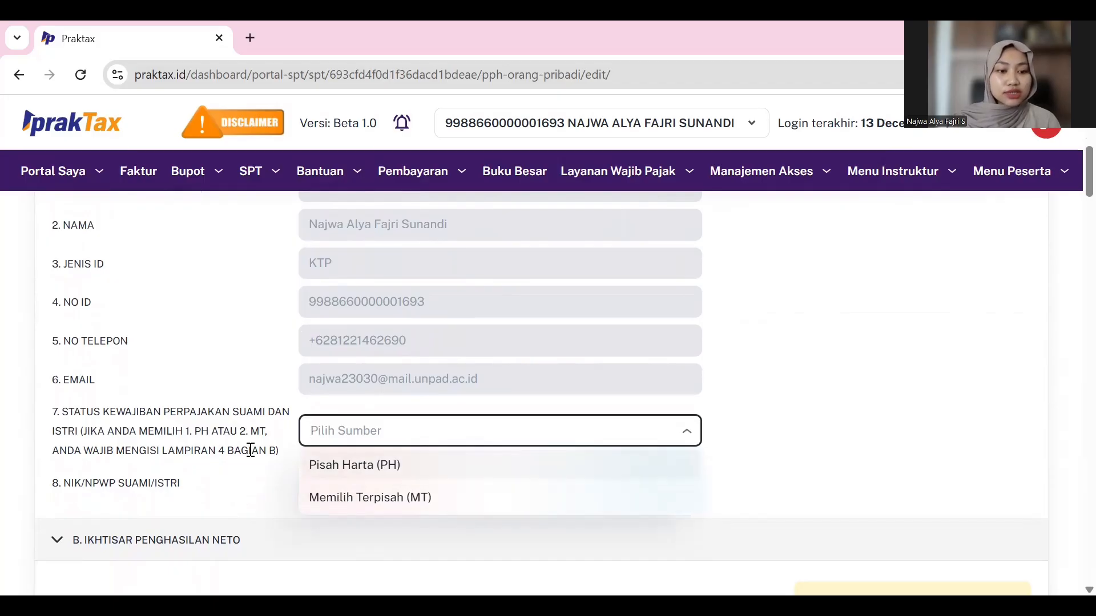
click(286, 448)
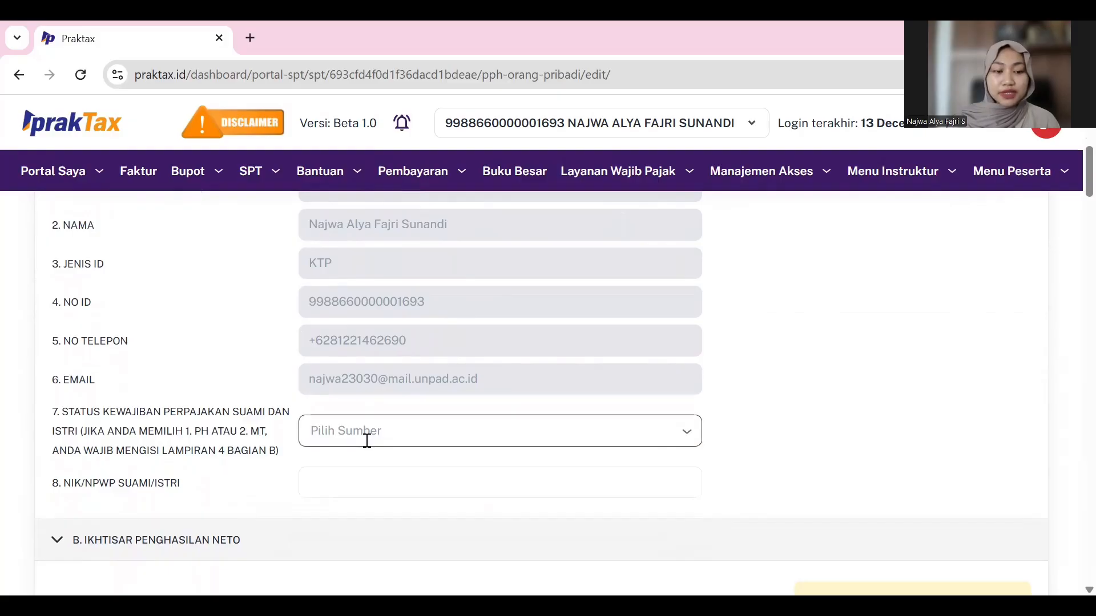
scroll(365, 445, down, 1)
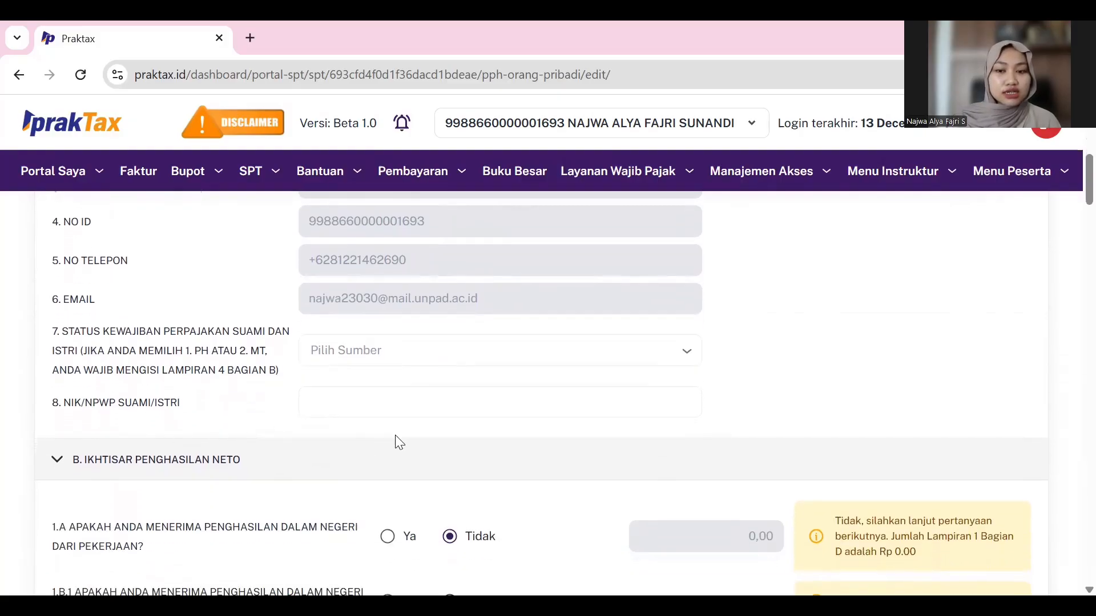
scroll(399, 443, down, 2)
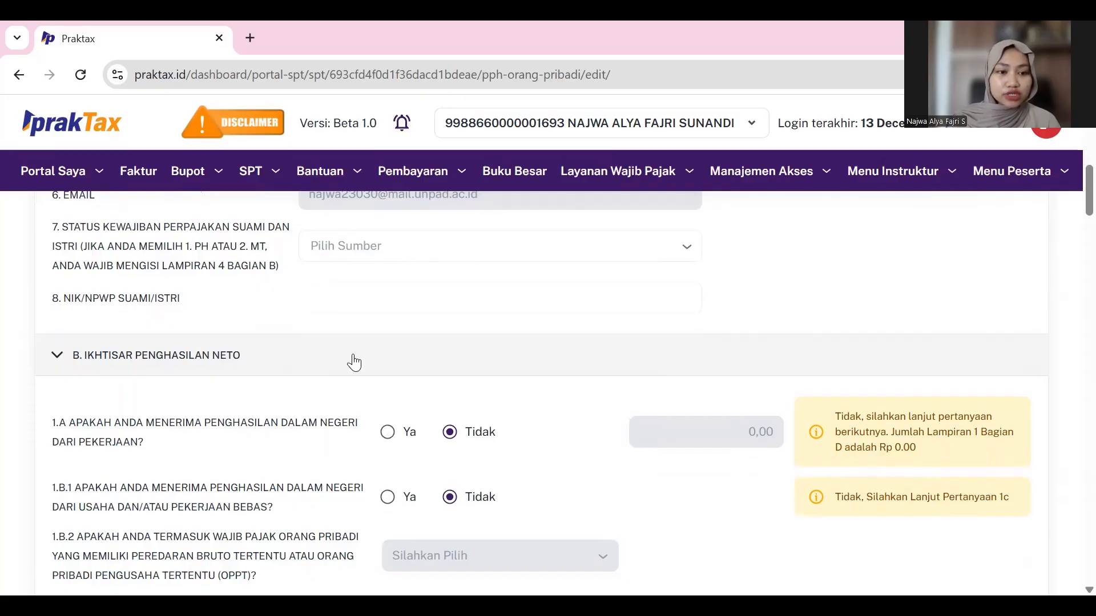
scroll(354, 362, down, 1)
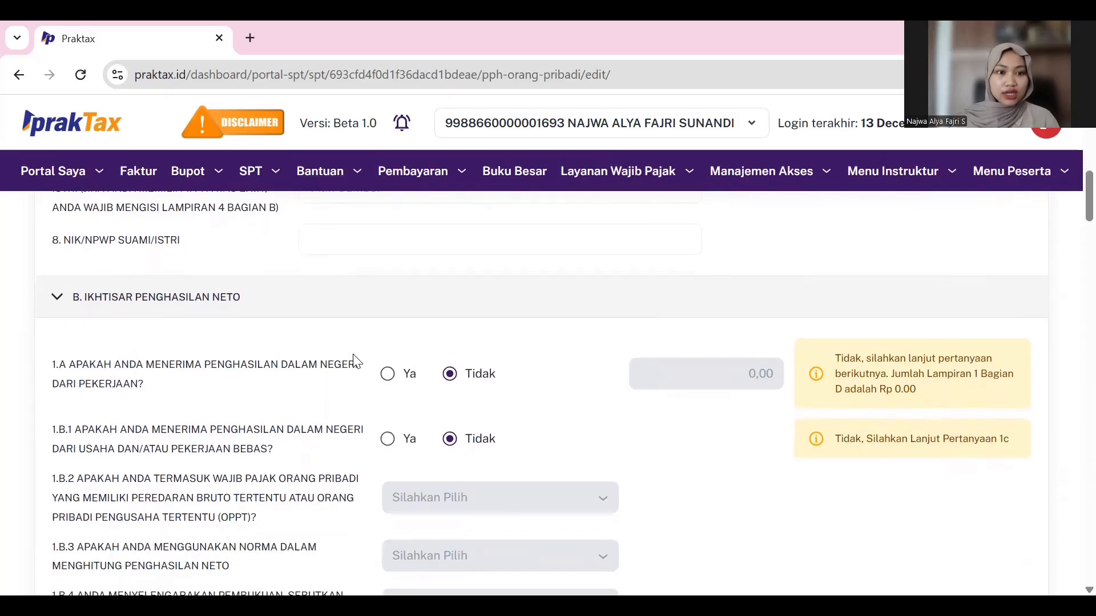
scroll(354, 362, down, 2)
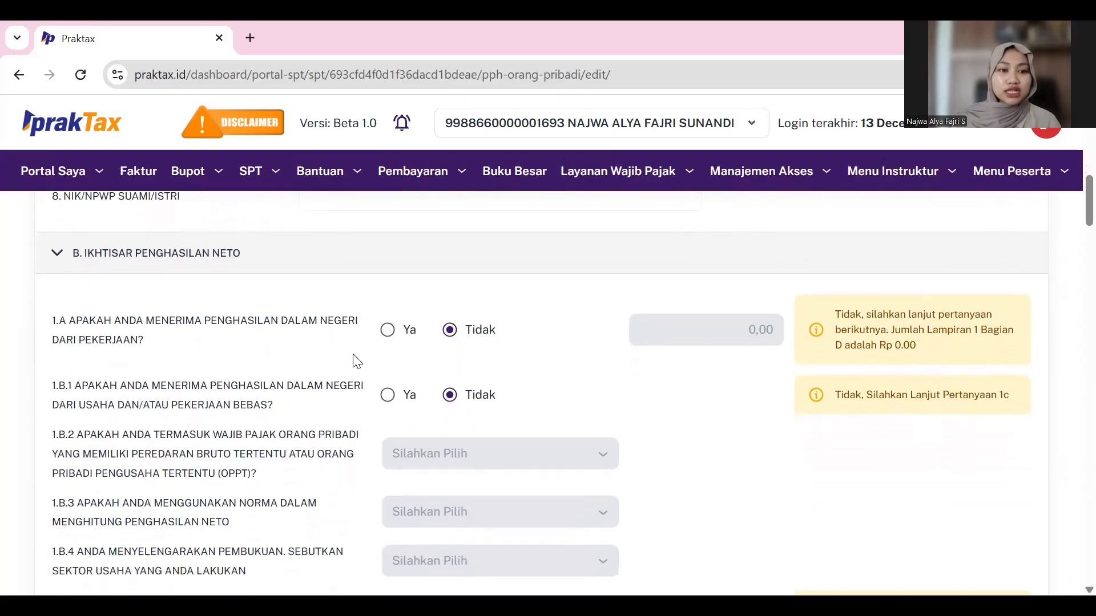
Answer Tidak to question 1.A on domestic employment income and Ya to question 1.B.1 on business or independent-work income
scroll(219, 294, up, 1)
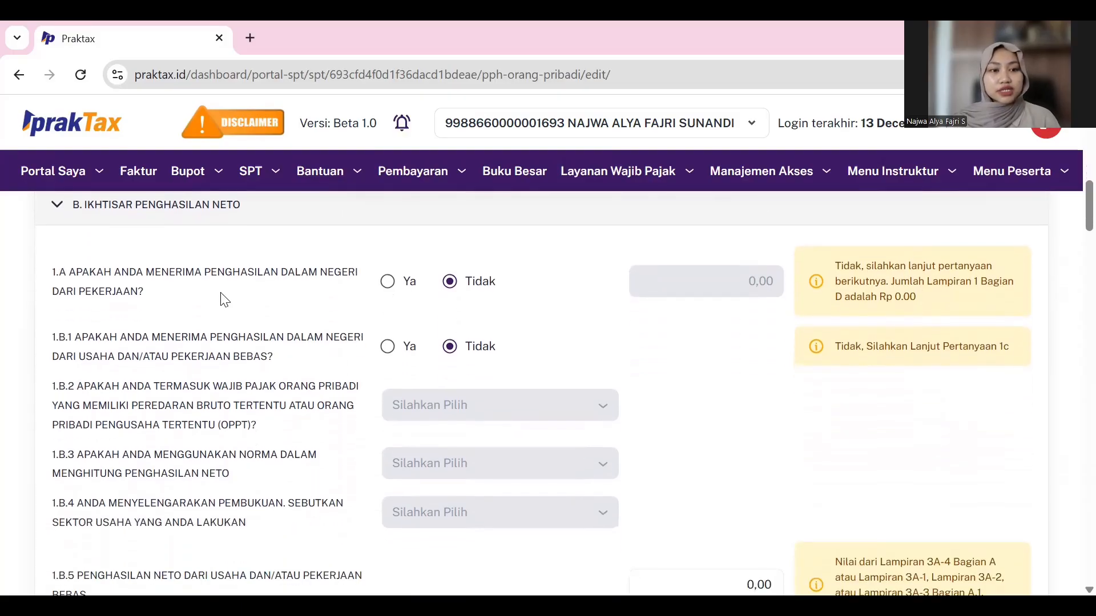
click(399, 294)
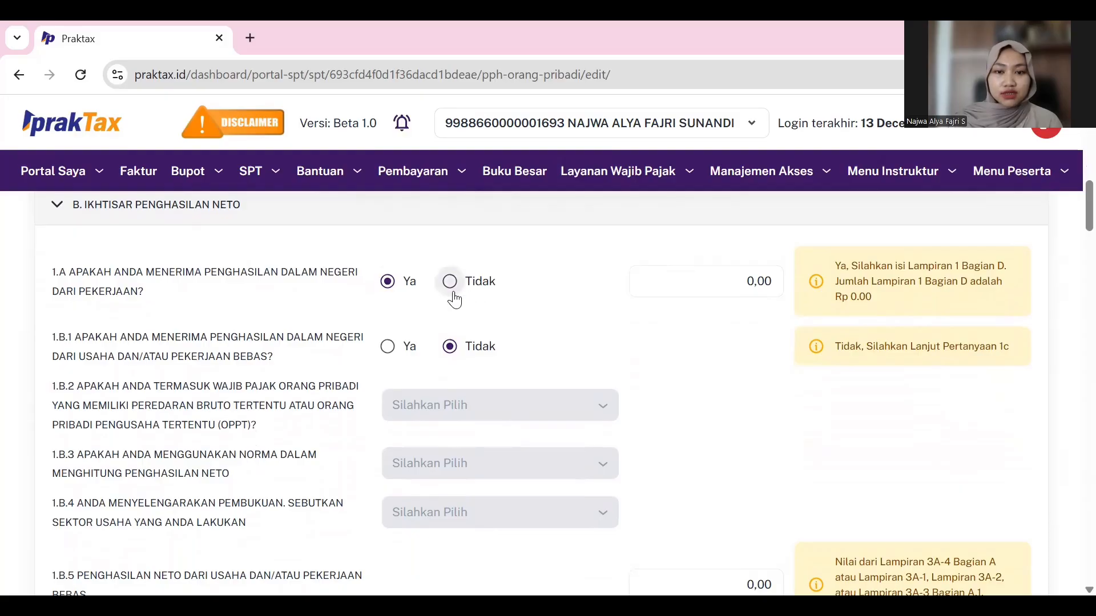
click(477, 282)
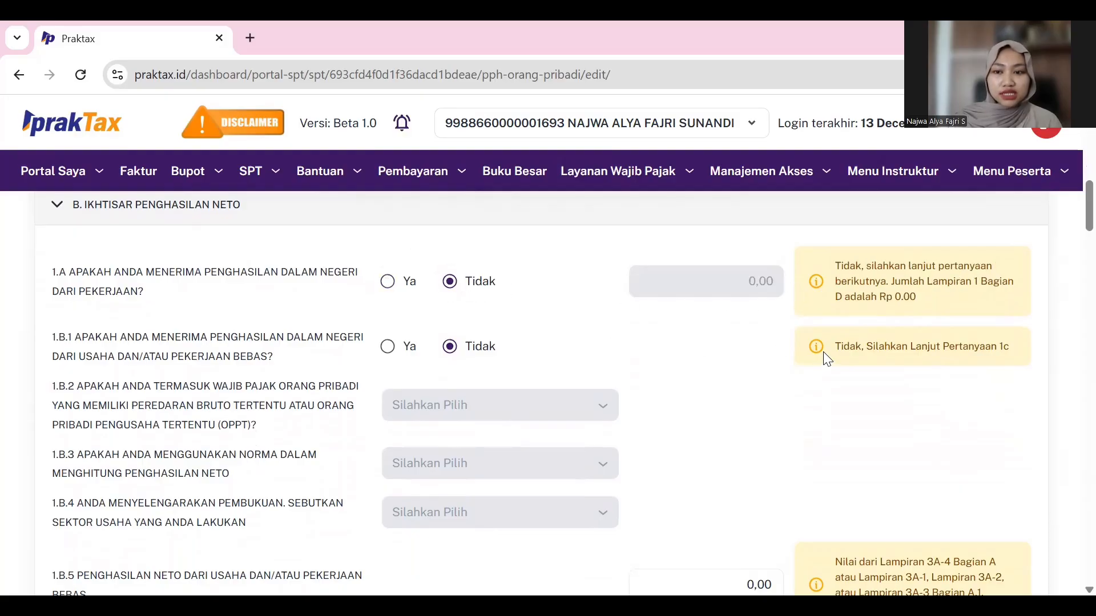
scroll(485, 341, down, 1)
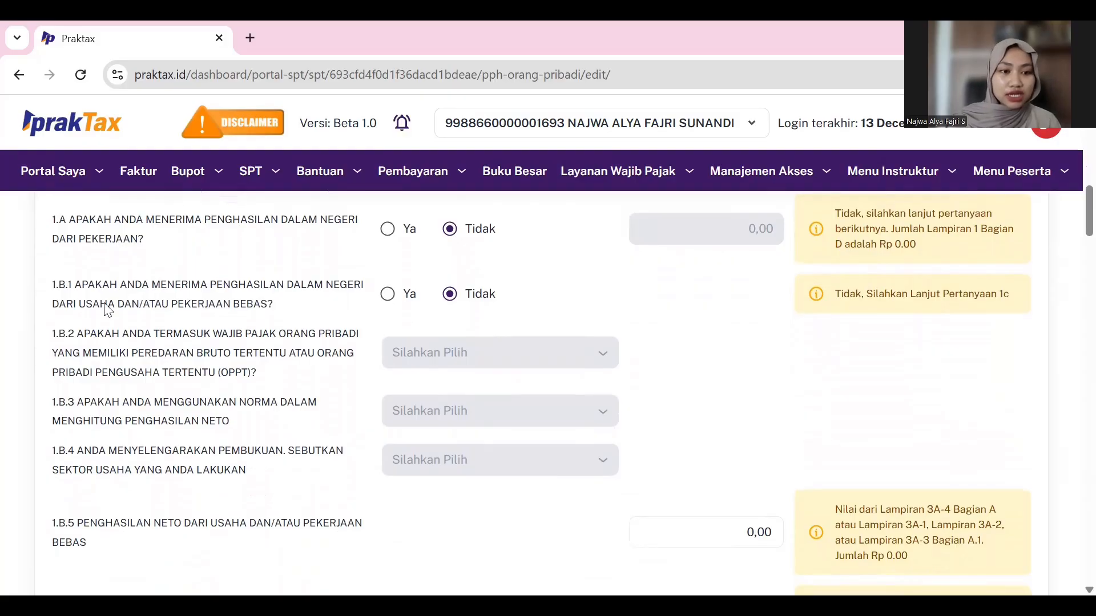
click(388, 294)
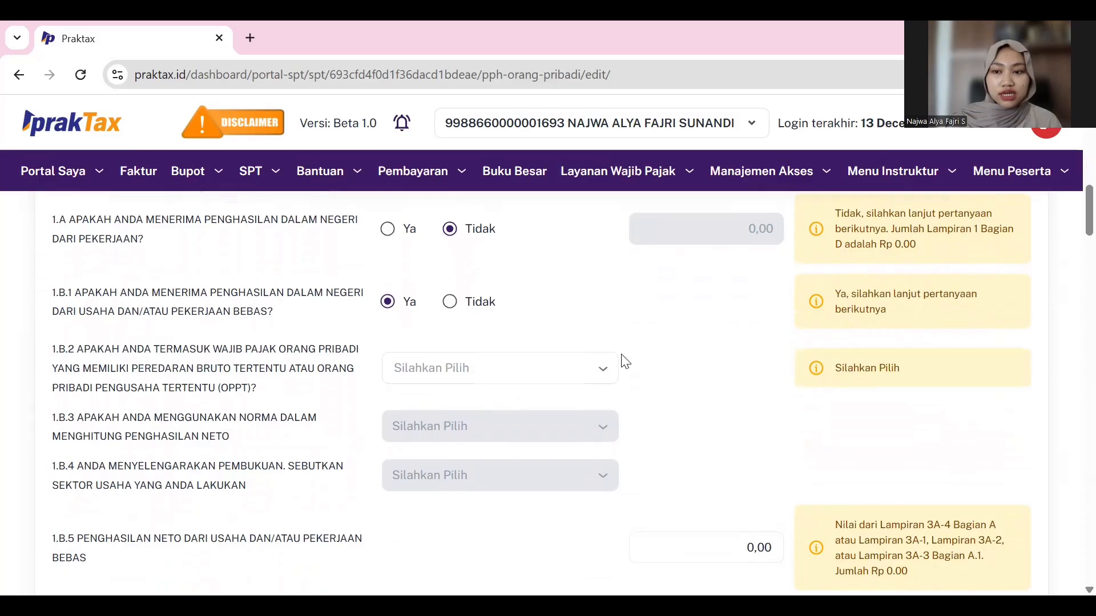
scroll(427, 351, down, 1)
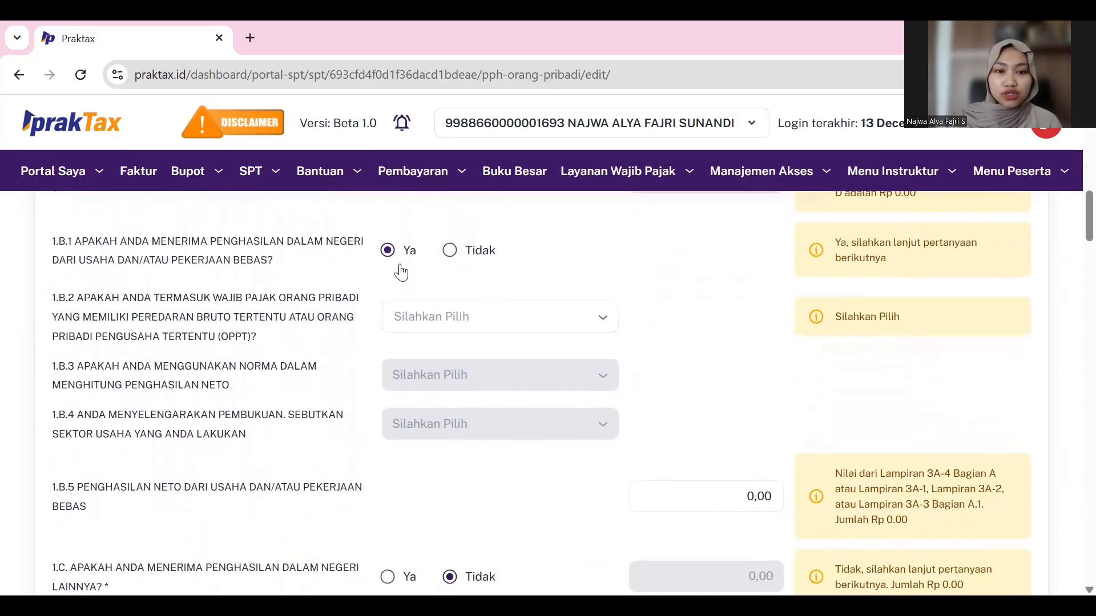
click(449, 250)
click(388, 243)
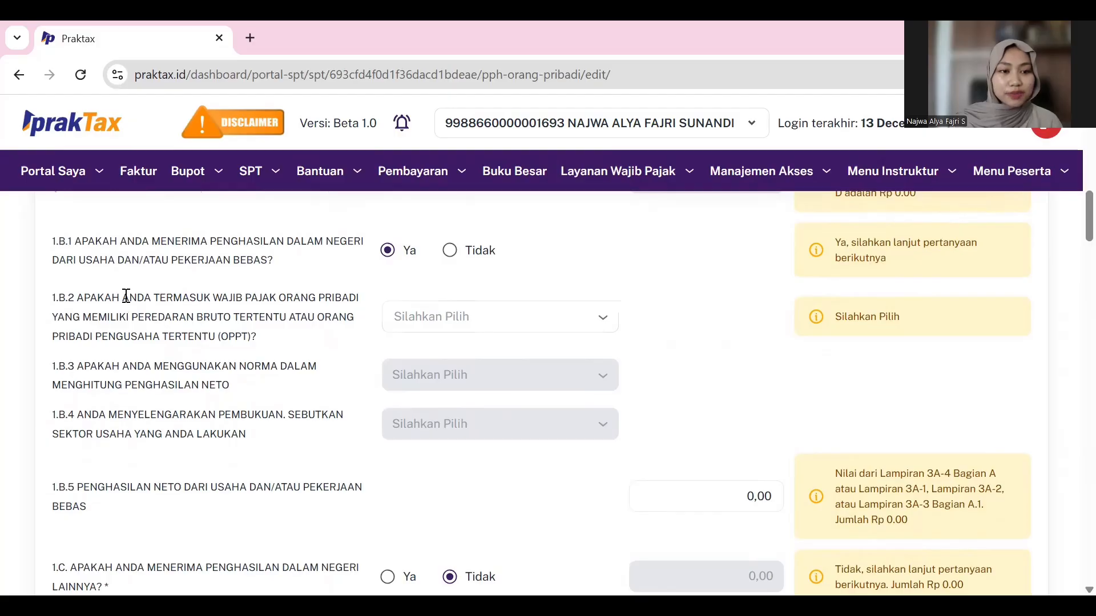
Go through the answer options of question 1.B.2 on certain gross turnover or OPPT status and answer Tidak. (Lanjut Ke Pertanyaan Selanjutnya)
scroll(126, 297, down, 1)
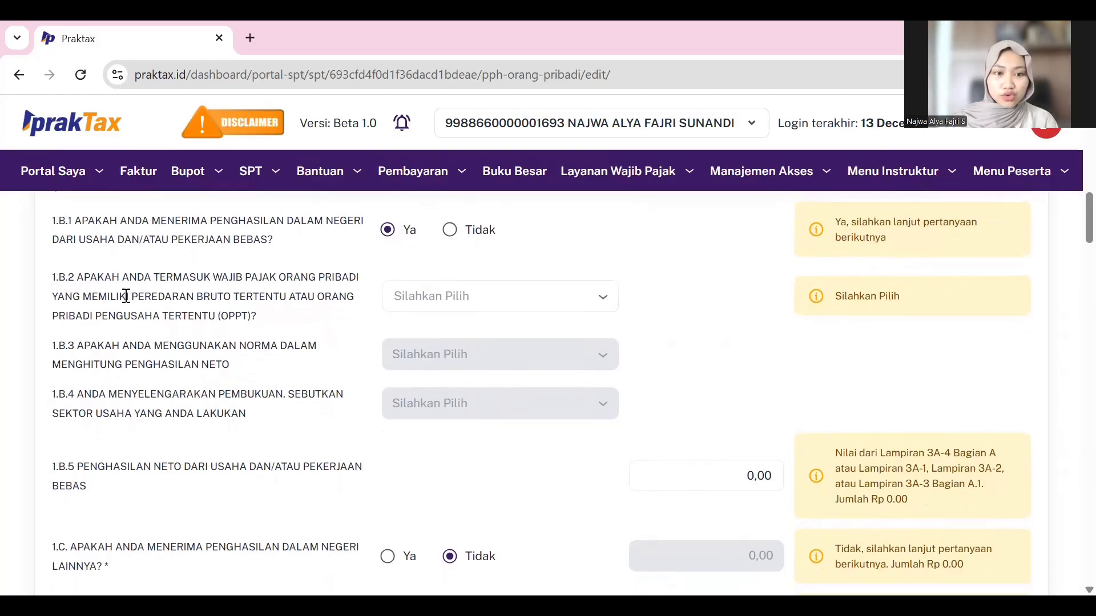
scroll(126, 296, down, 1)
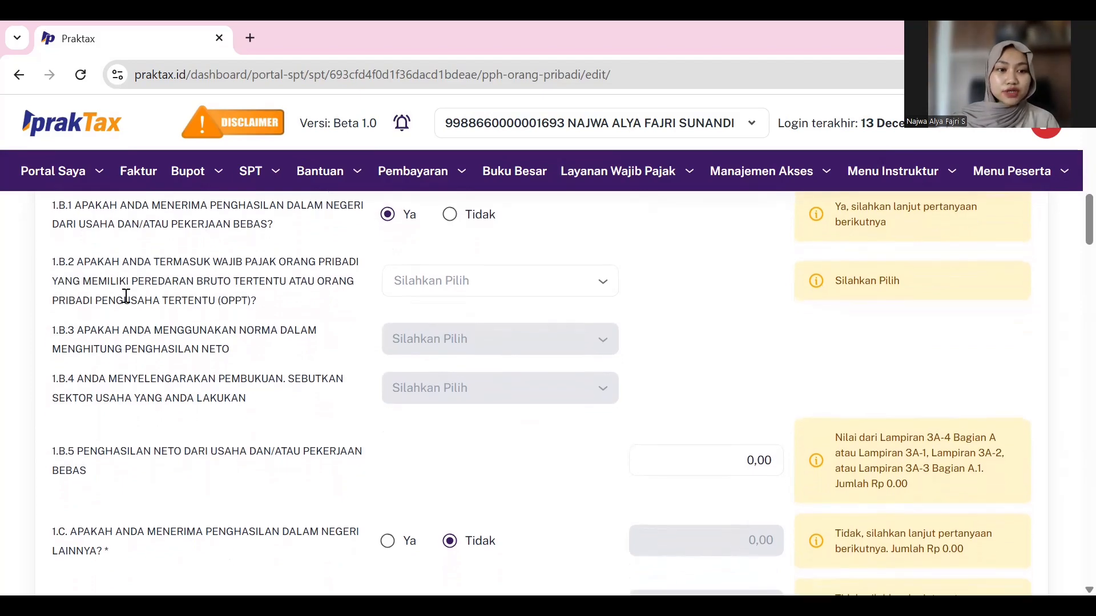
click(401, 273)
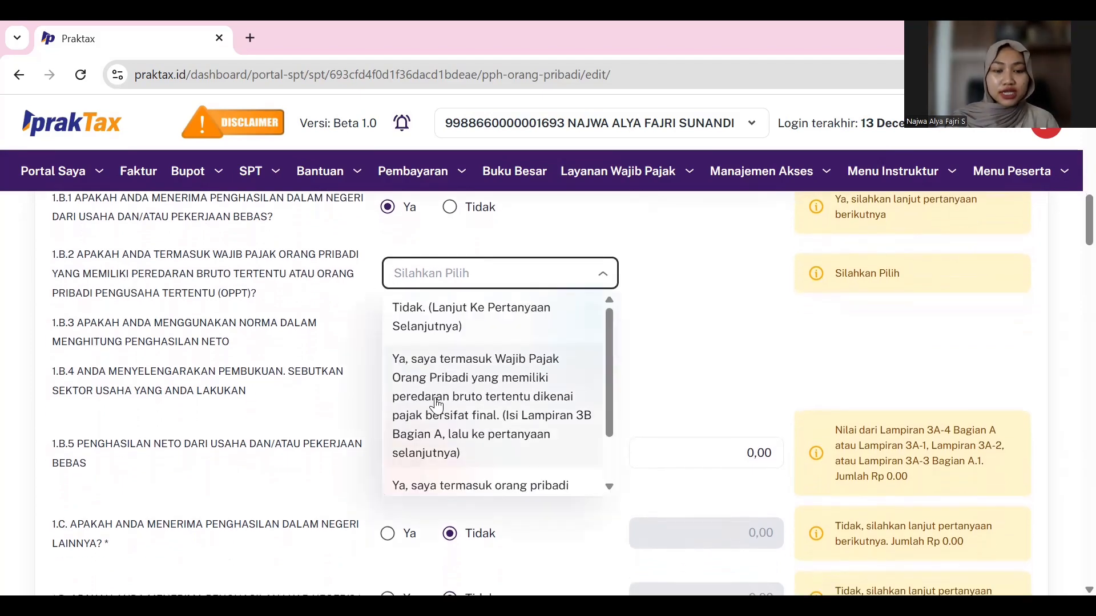
scroll(447, 406, down, 1)
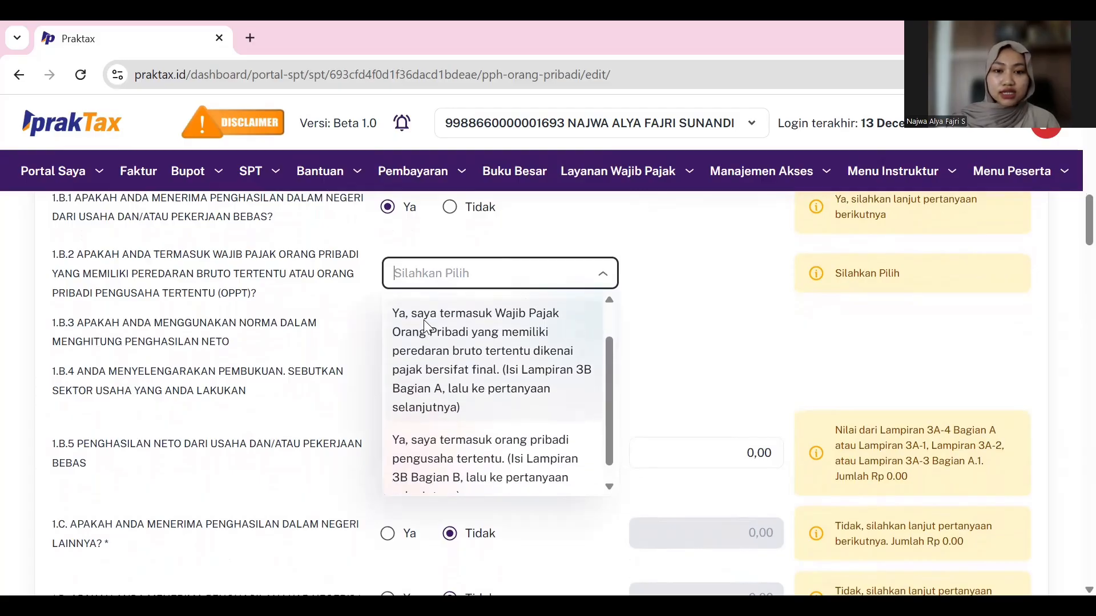
scroll(425, 322, down, 1)
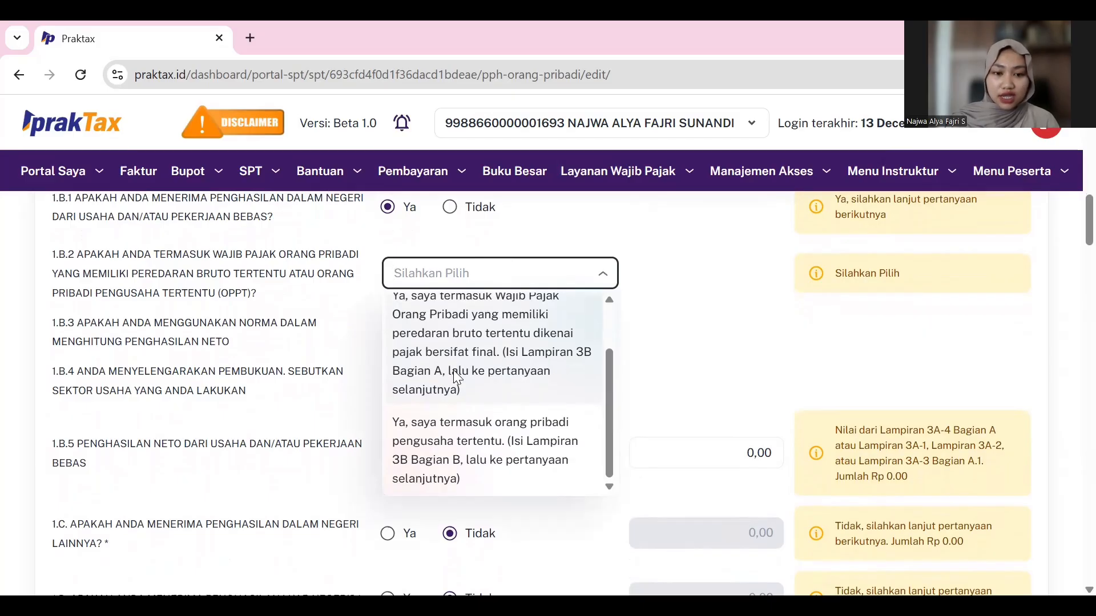
scroll(449, 423, down, 1)
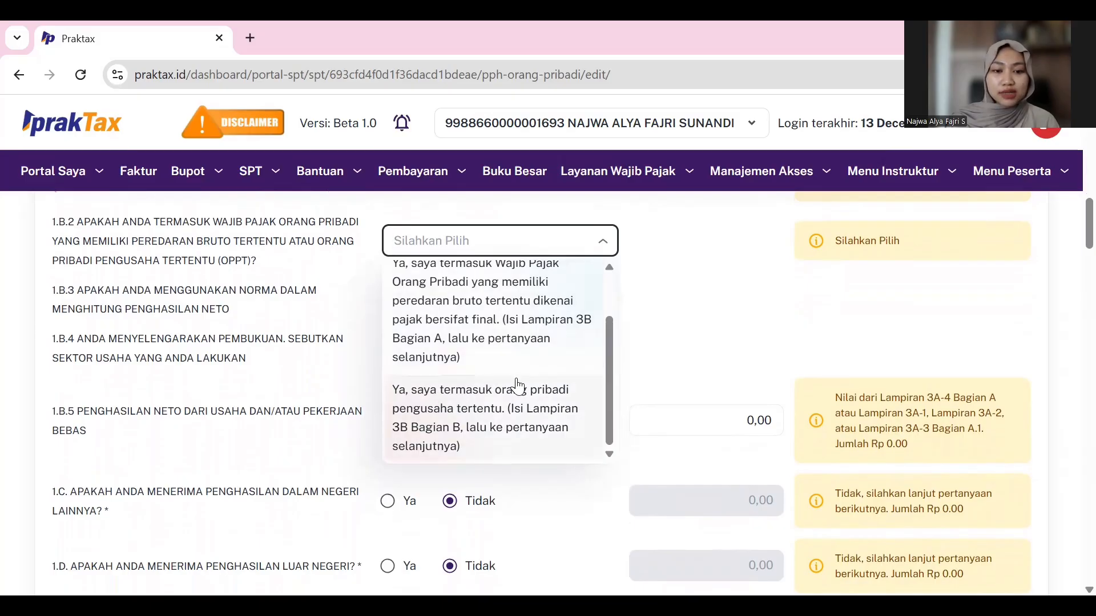
click(539, 237)
click(532, 239)
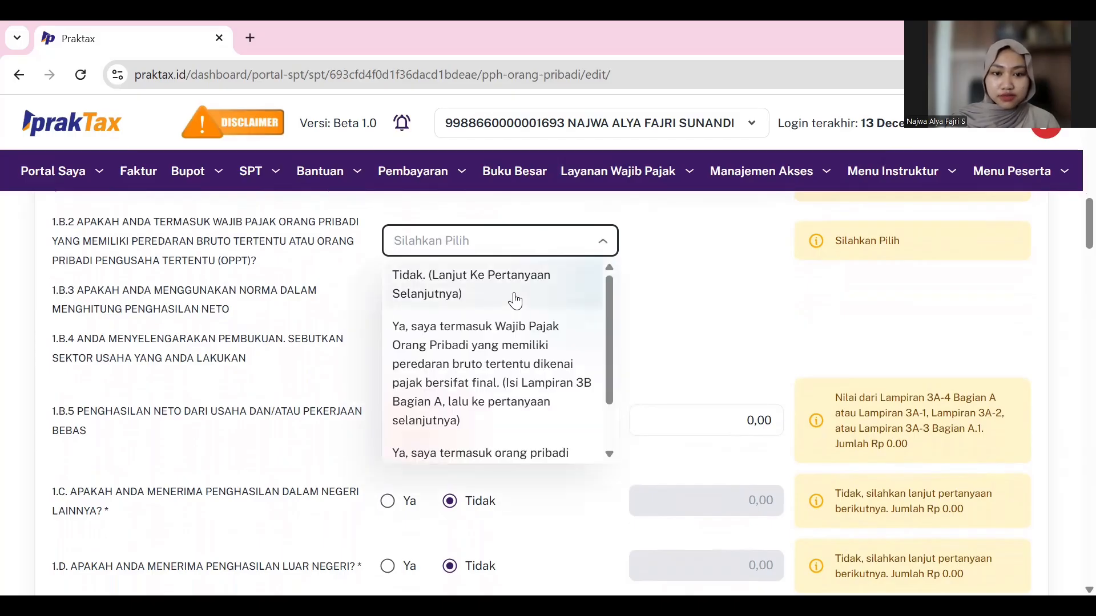
click(493, 293)
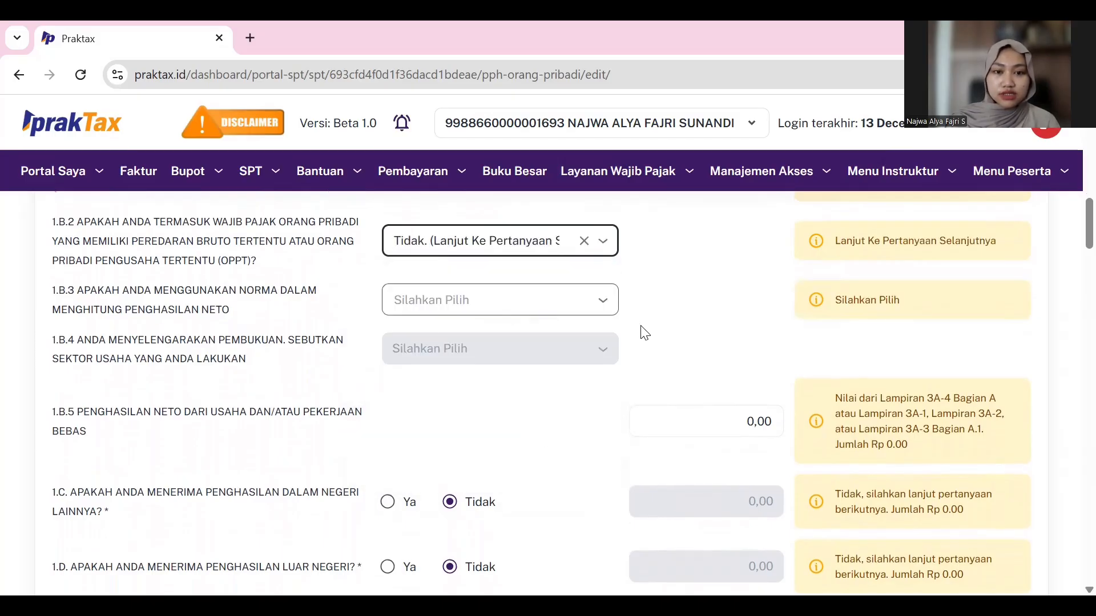
Answer question 1.B.3 on using the norma with Ya. Pemberitahuan Pengunaan Norma Penghitungan Penghasilan Neto telah disetujui
scroll(305, 319, down, 1)
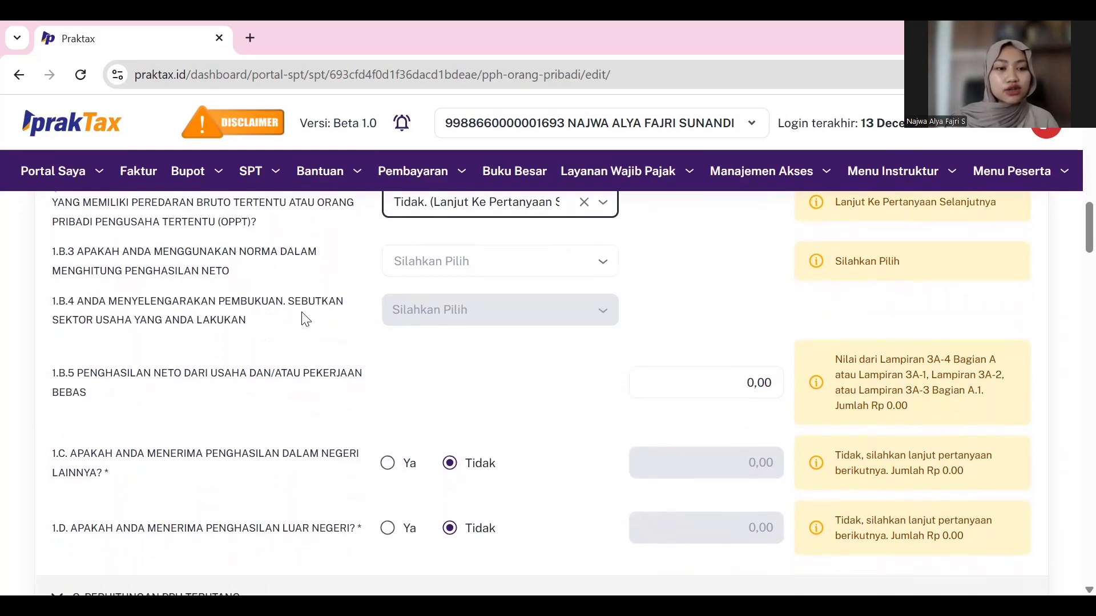
click(421, 258)
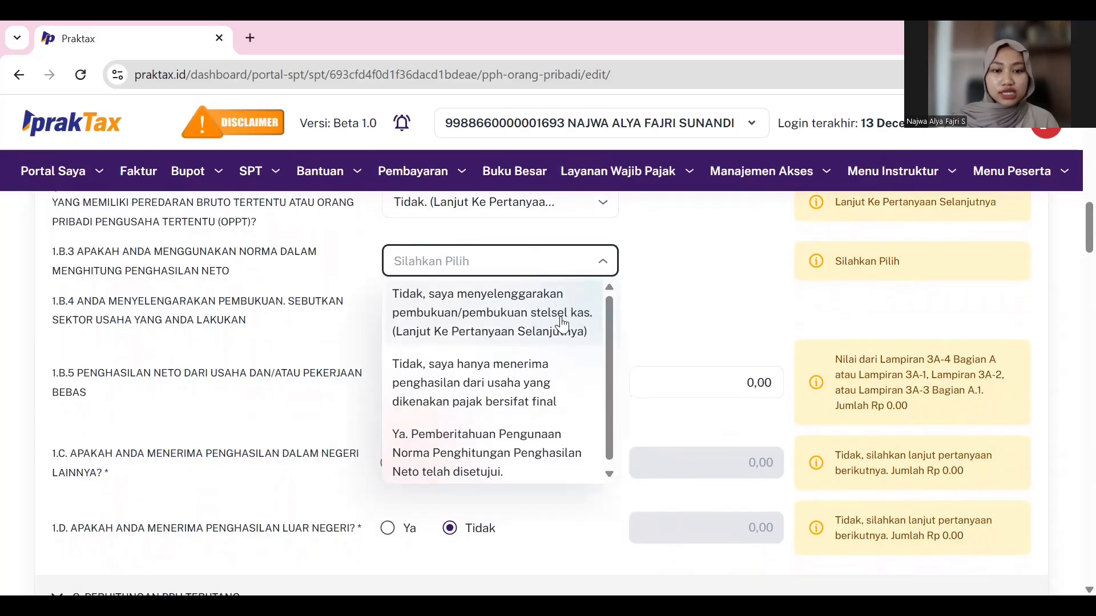
scroll(501, 360, down, 1)
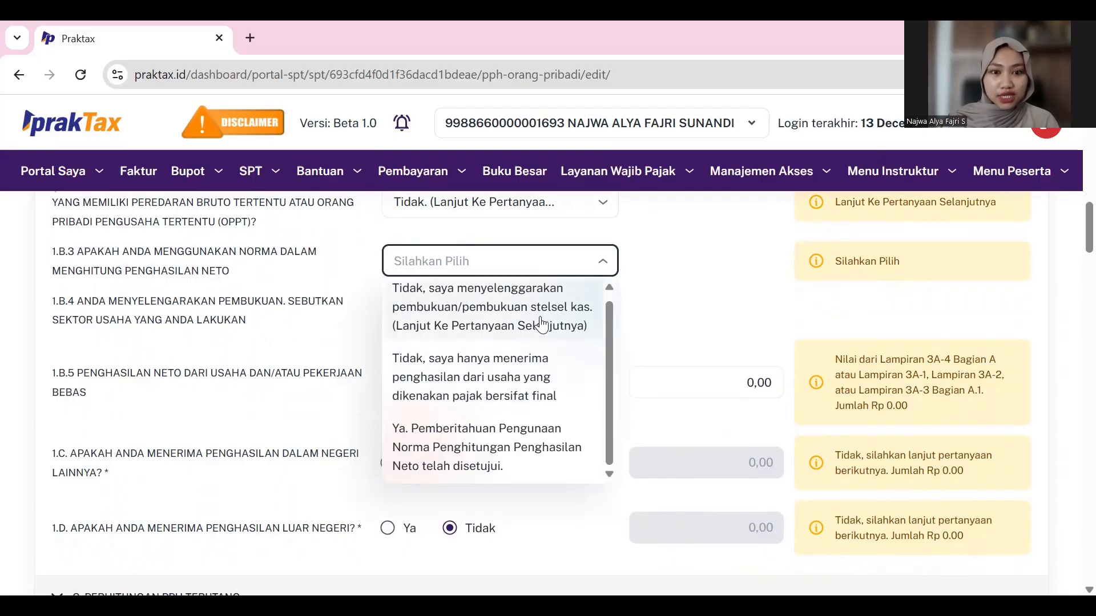
scroll(522, 393, down, 1)
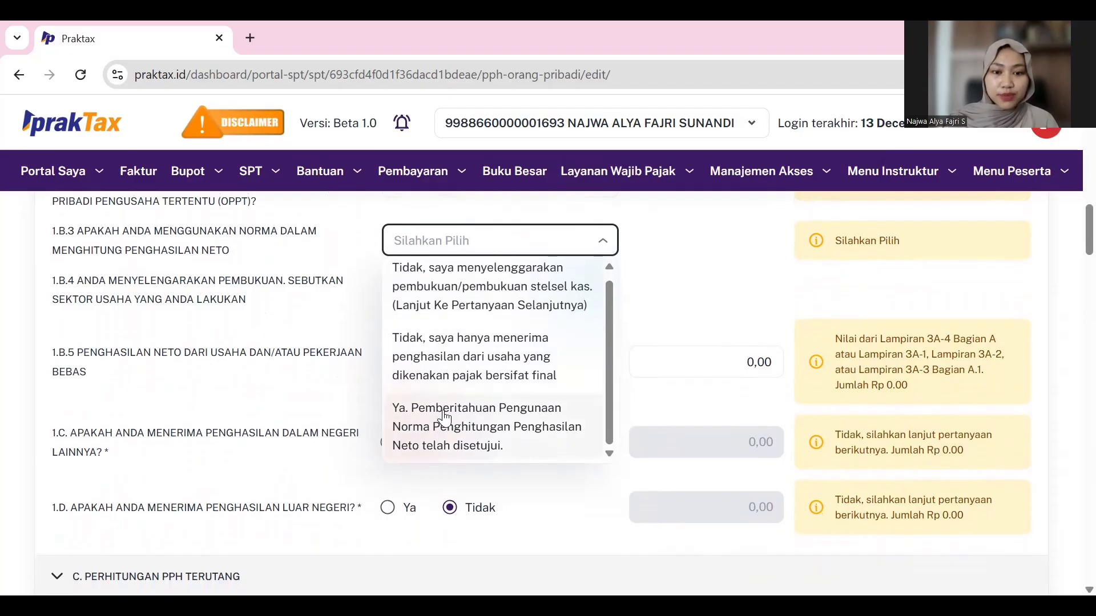
click(533, 434)
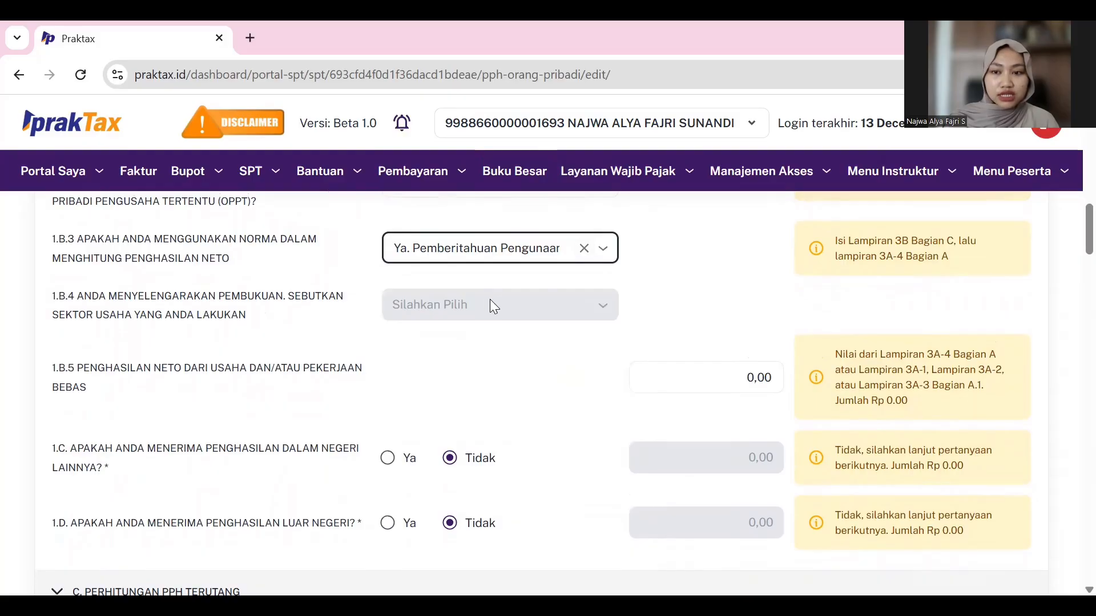
scroll(489, 299, up, 1)
scroll(491, 300, down, 1)
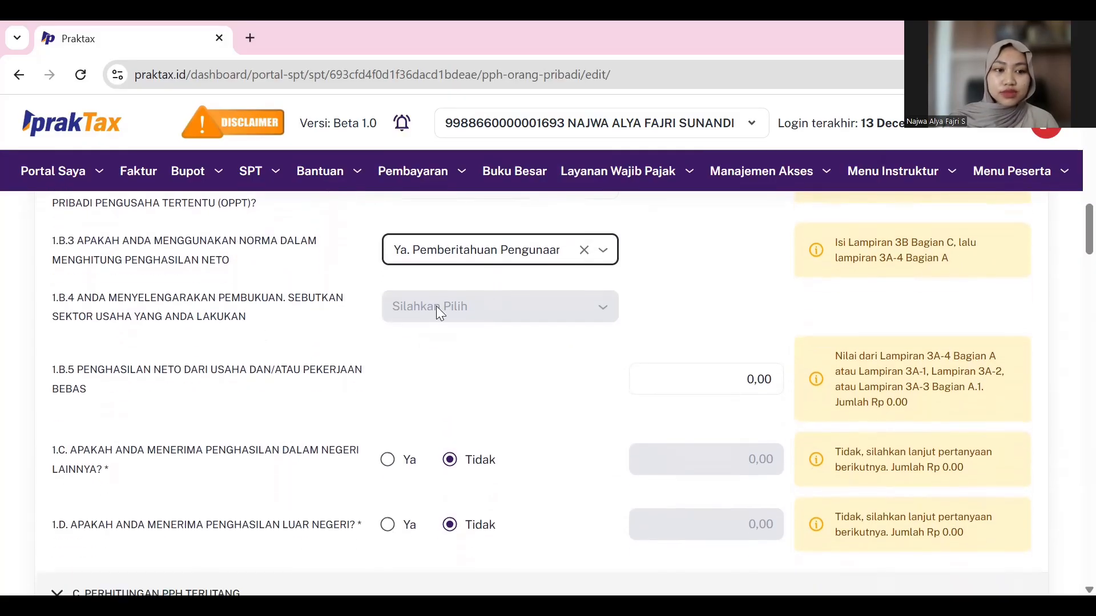
Set question 1.B.3 to Tidak, saya menyelenggarakan pembukuan/pembukuan stelsel kas, and the business sector in question 1.B.4 to Dagang (Lampiran 3A-1)
click(505, 251)
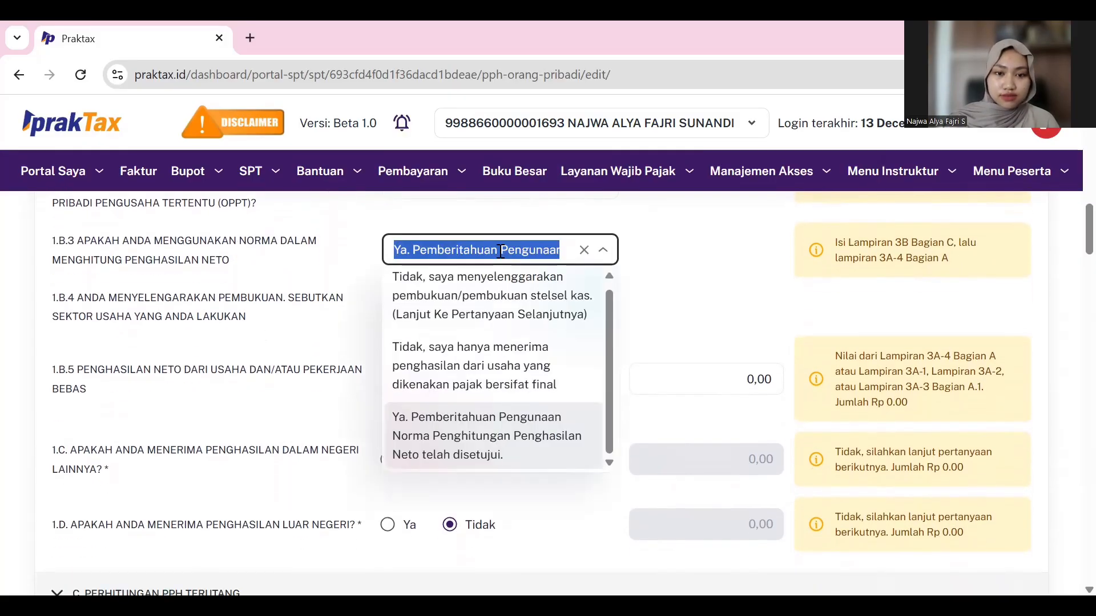
click(485, 301)
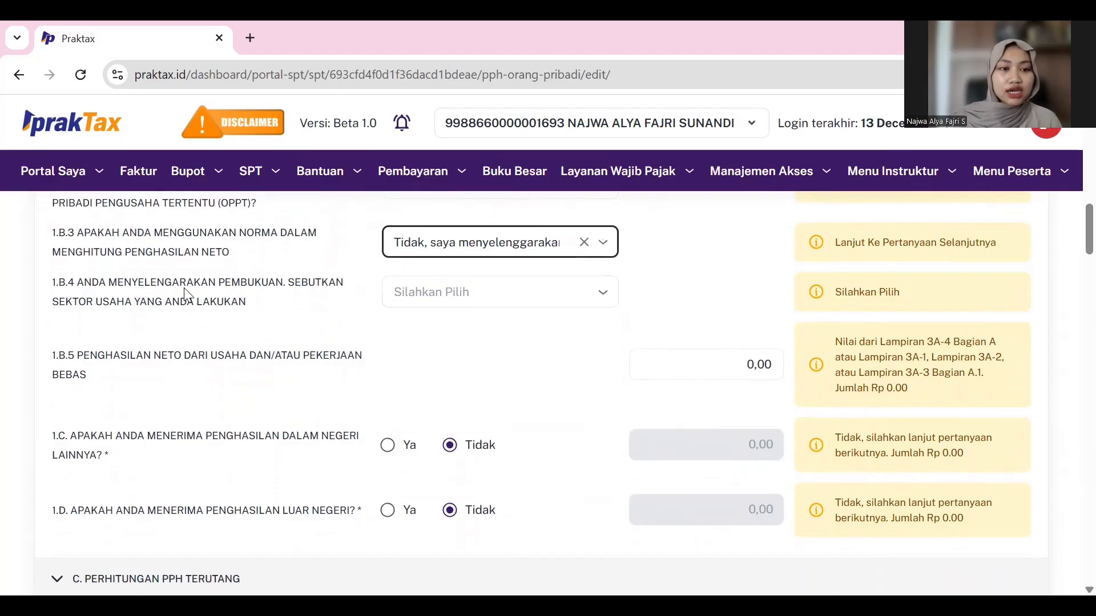
scroll(187, 296, down, 1)
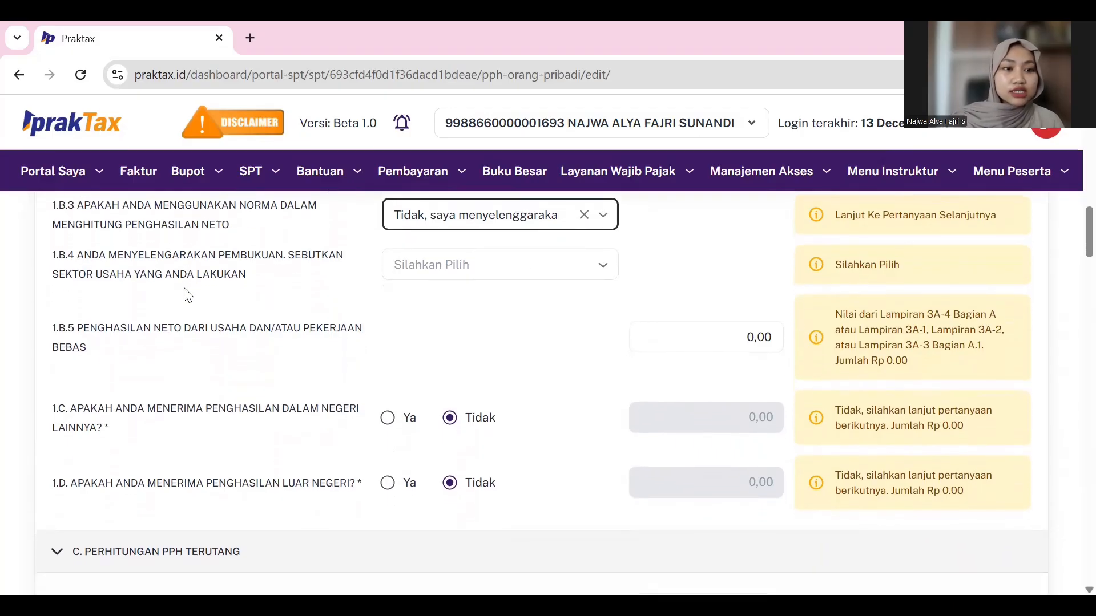
click(411, 265)
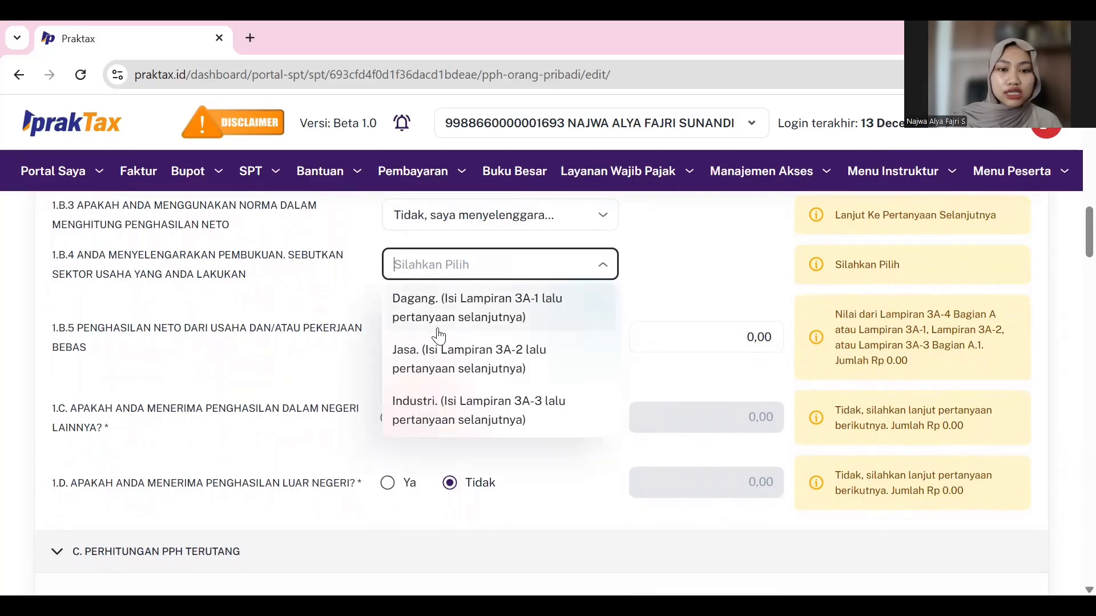
scroll(439, 337, down, 2)
scroll(438, 336, up, 2)
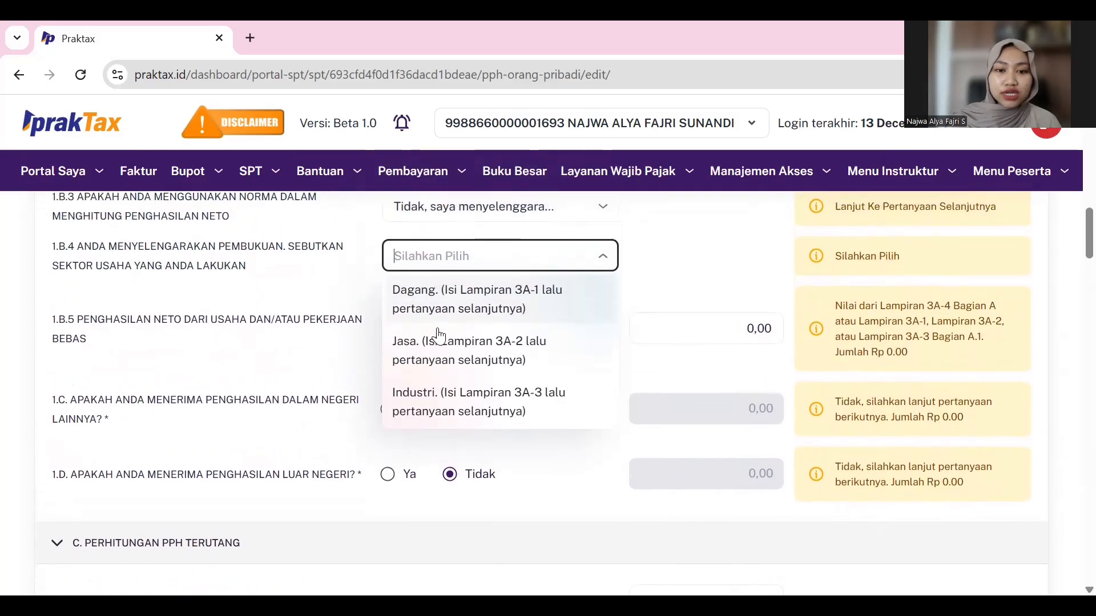
scroll(438, 337, up, 1)
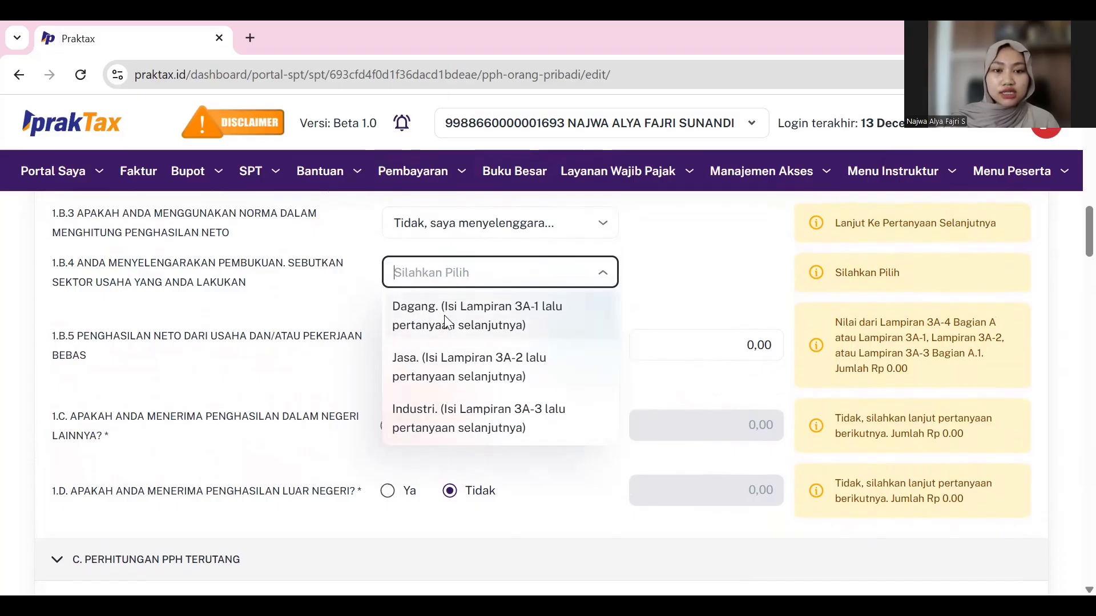
click(517, 334)
scroll(560, 373, down, 1)
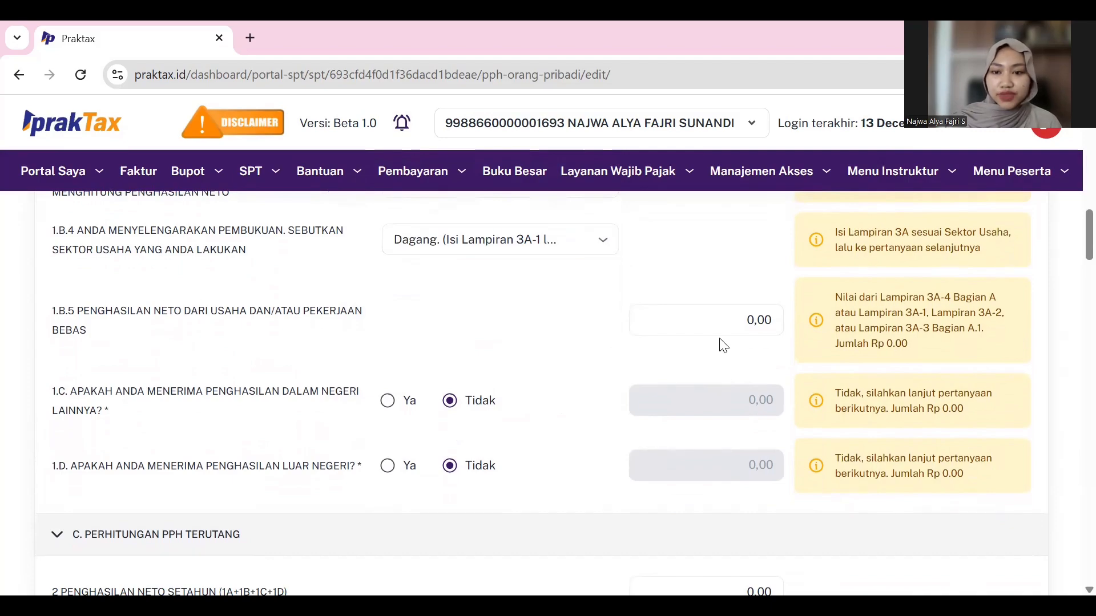
click(763, 323)
click(727, 297)
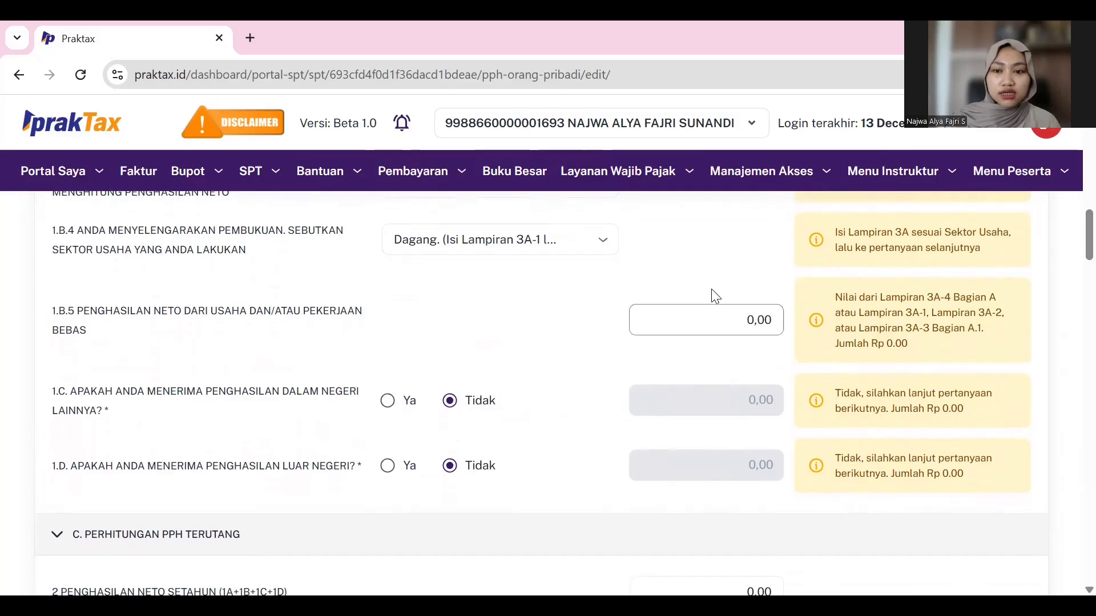
click(747, 314)
click(610, 283)
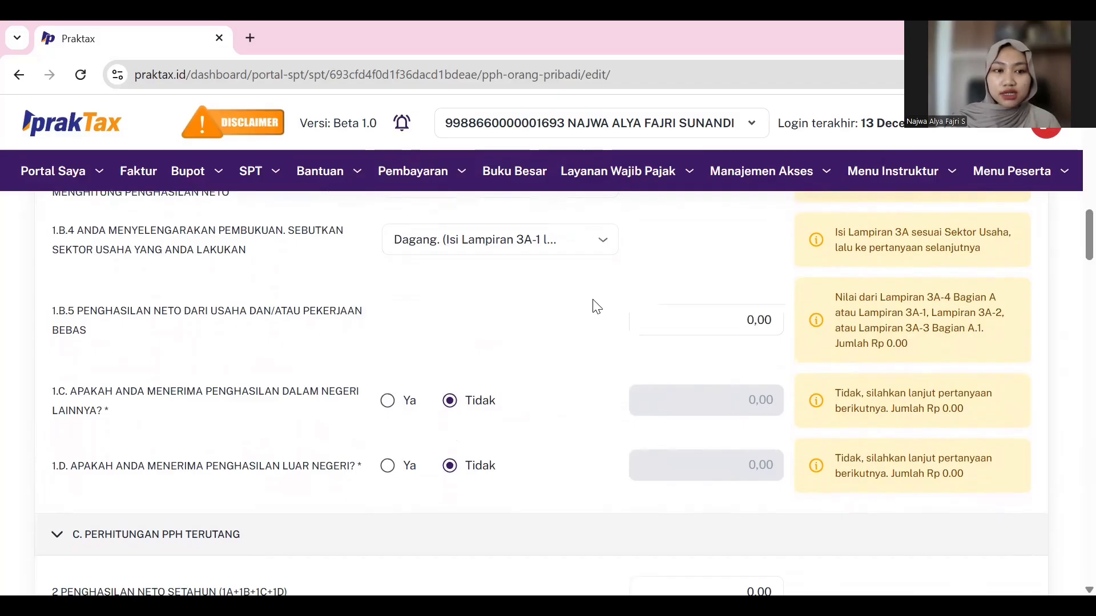
Answer Tidak to question 1.C on other domestic income and Ya to question 1.D on foreign income
scroll(732, 341, down, 1)
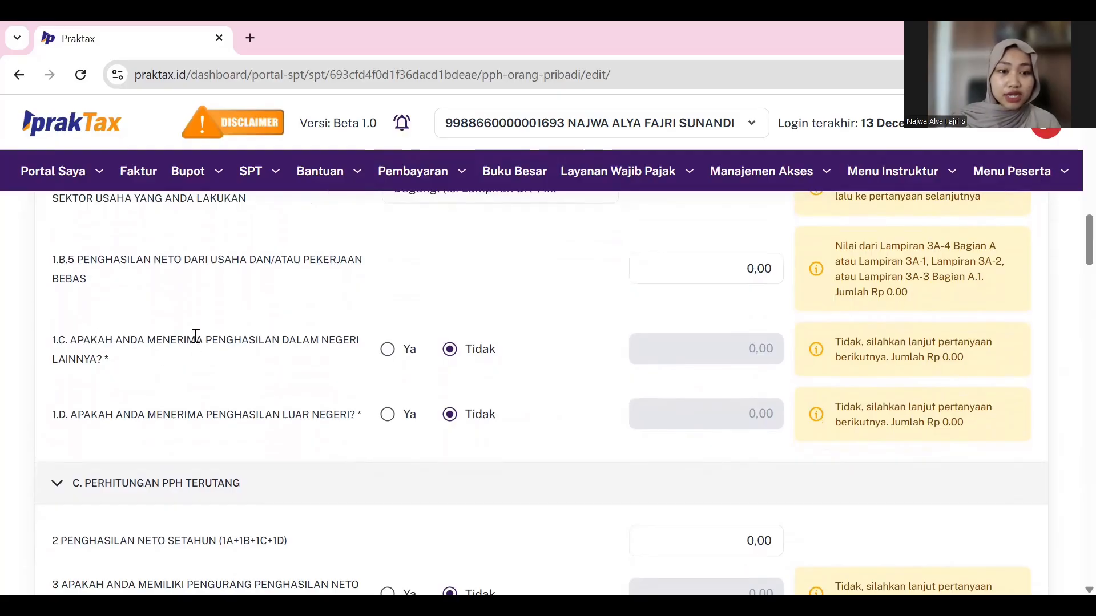
click(387, 349)
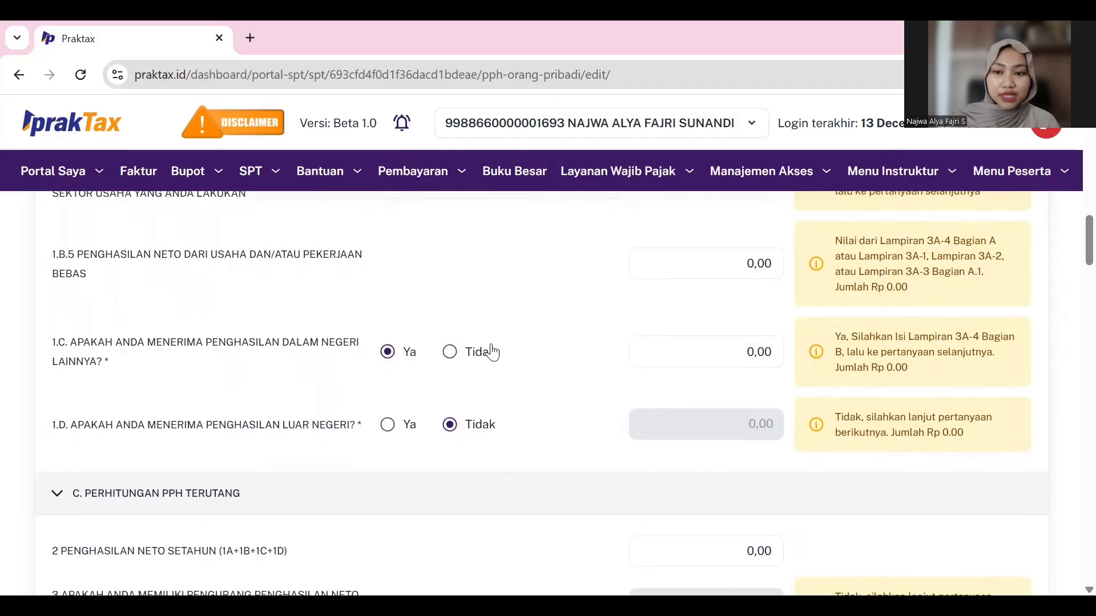
scroll(491, 355, down, 1)
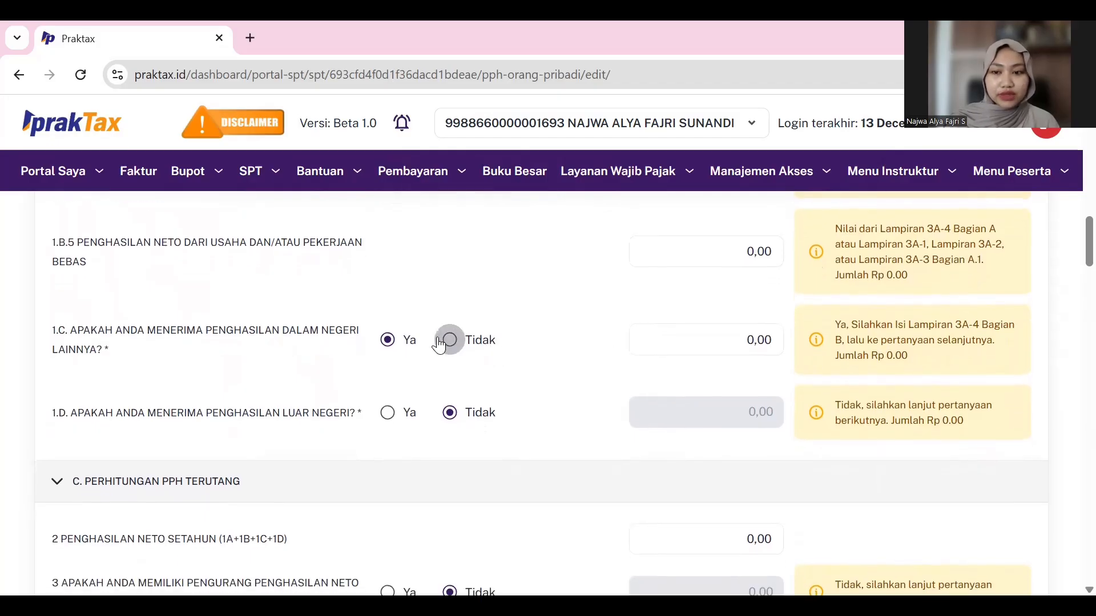
click(448, 341)
scroll(390, 391, down, 1)
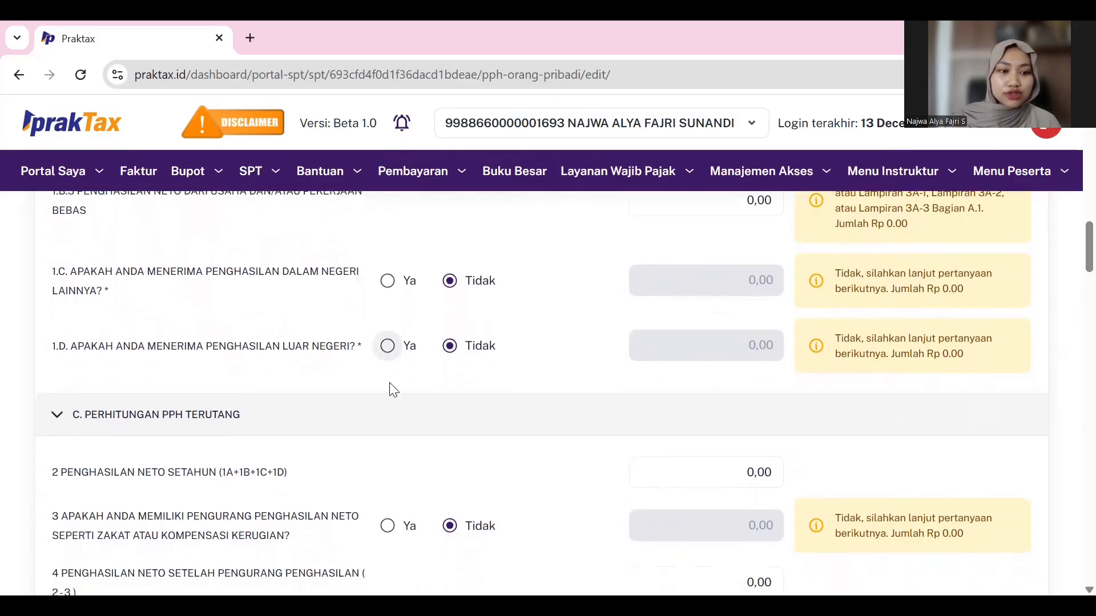
click(387, 341)
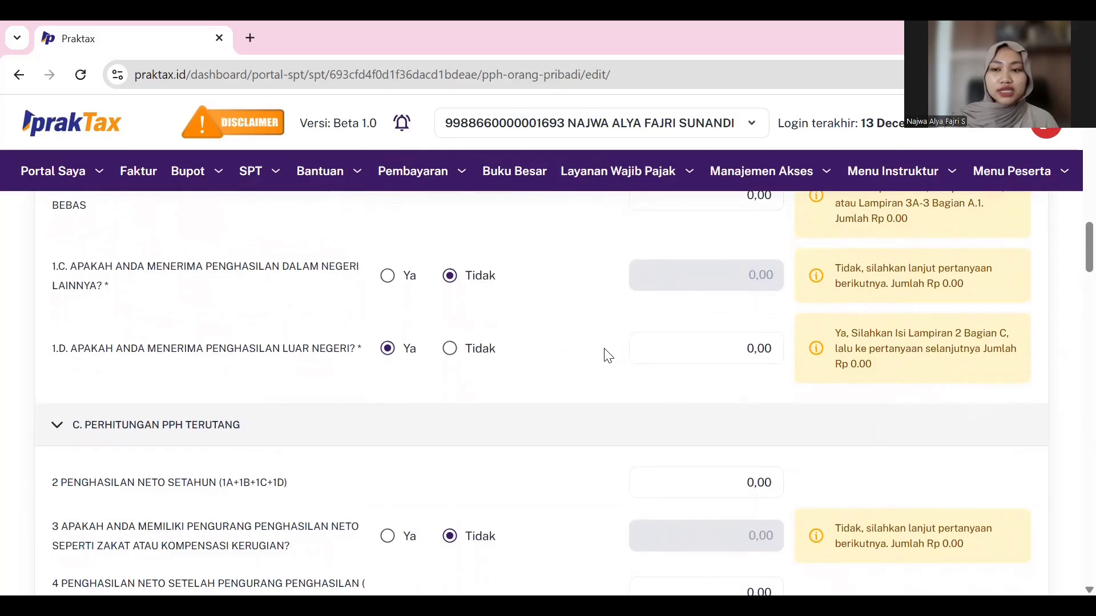
Examine section C on PPh terutang, checking the amount field for annual net income in item 2
scroll(535, 340, down, 2)
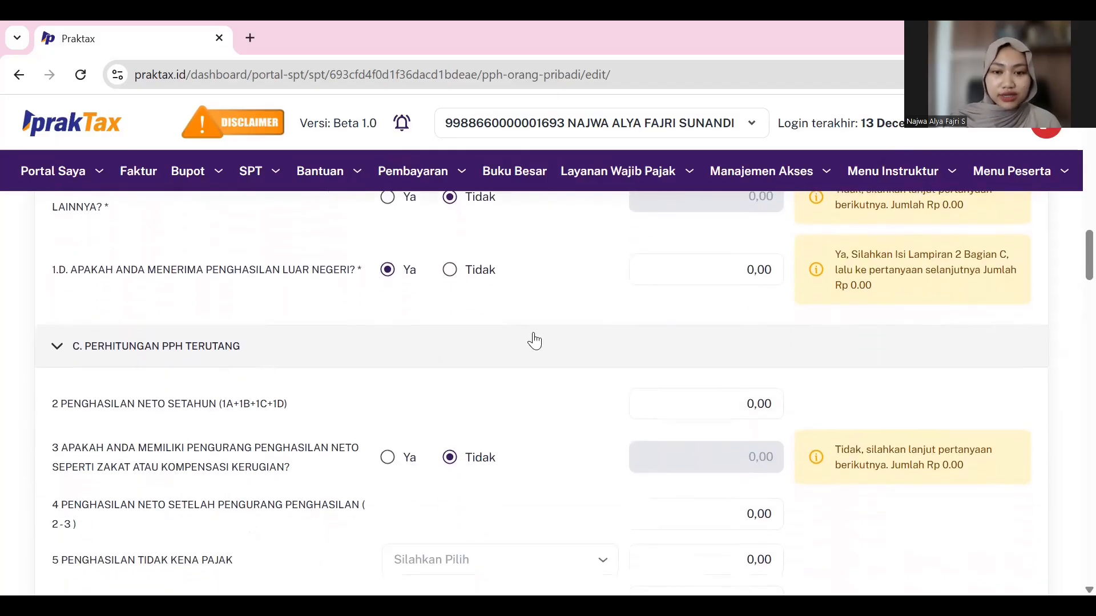
scroll(389, 384, down, 2)
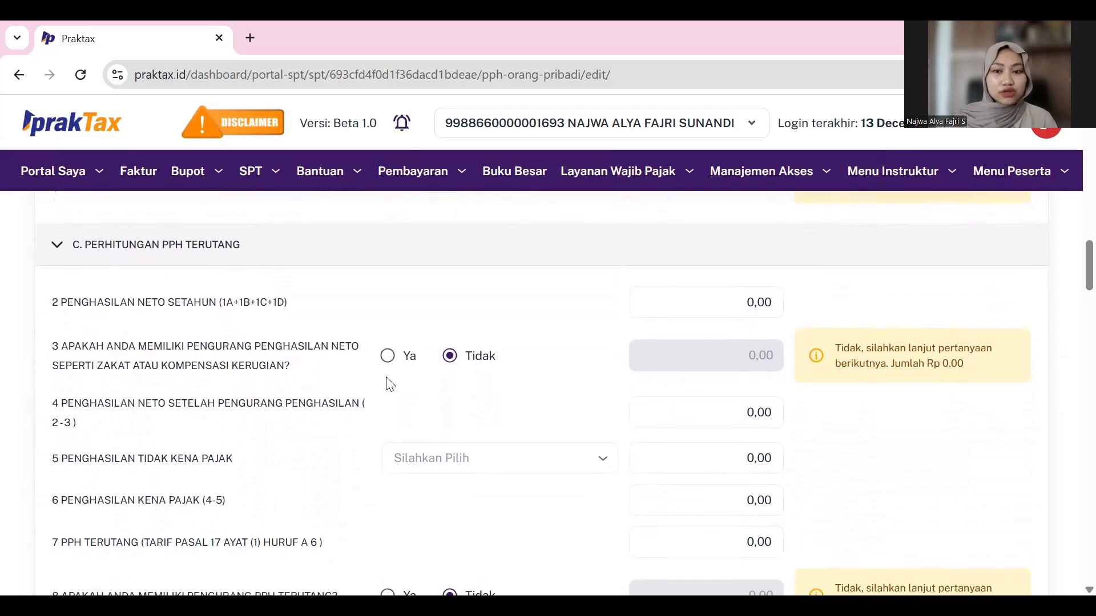
scroll(390, 384, down, 1)
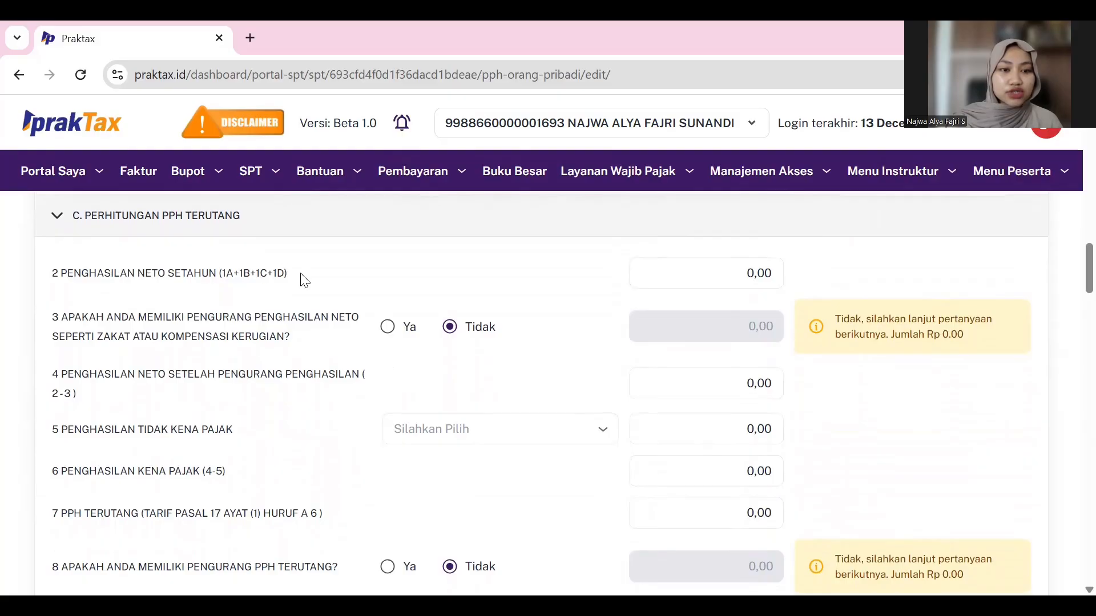
click(720, 263)
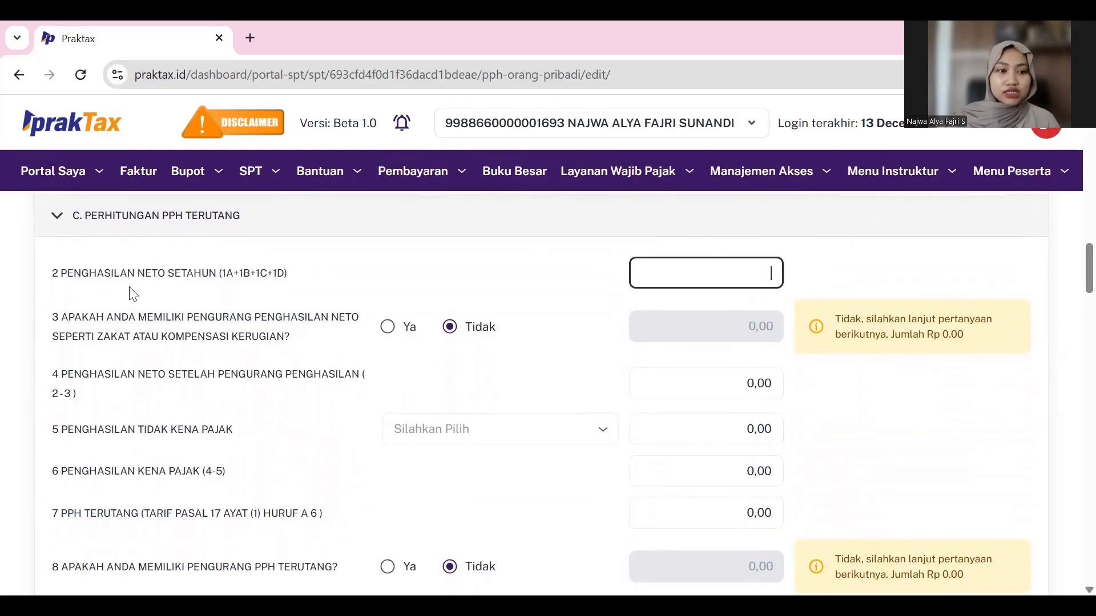
scroll(133, 294, down, 1)
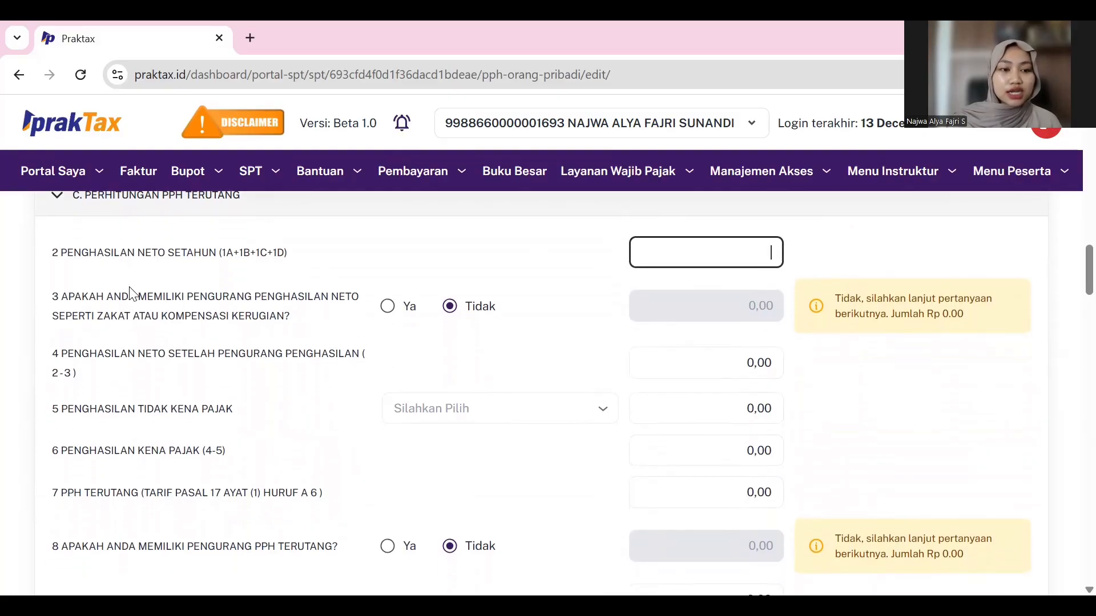
Go through the answer options of question 3 on net income reductions such as zakat or loss compensation, keeping Tidak
click(388, 307)
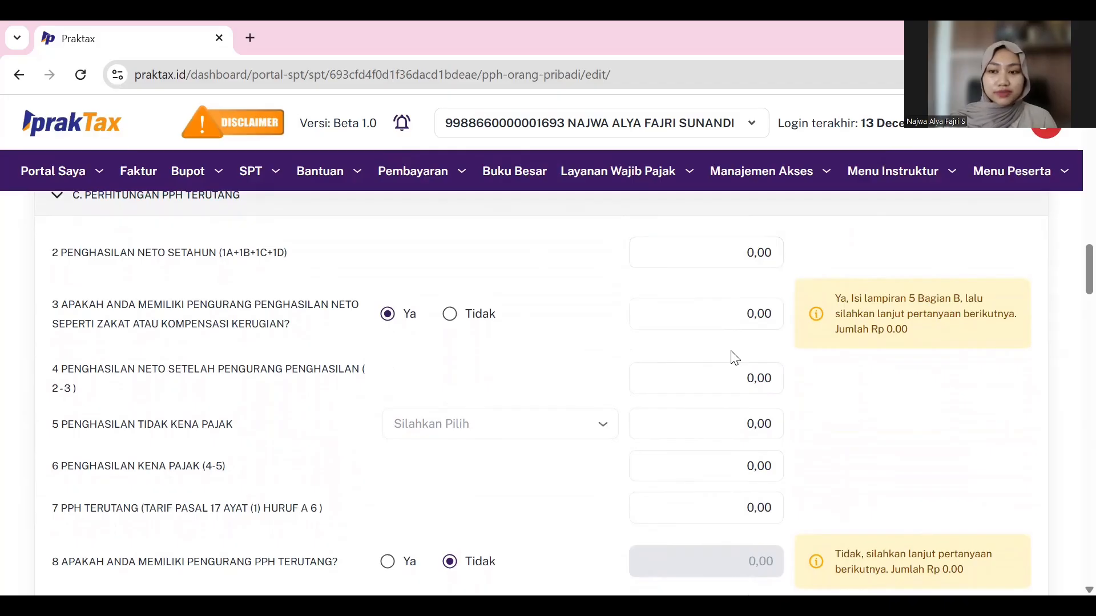
click(449, 308)
Check the amount field for net income after reductions in item 4
scroll(257, 384, down, 1)
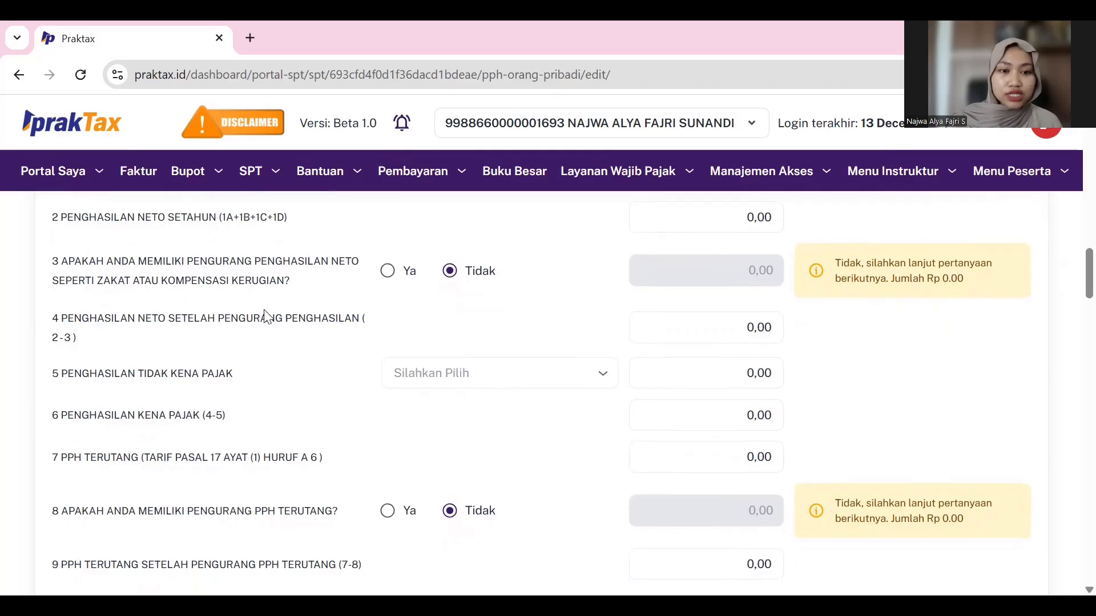
scroll(400, 343, up, 1)
click(766, 346)
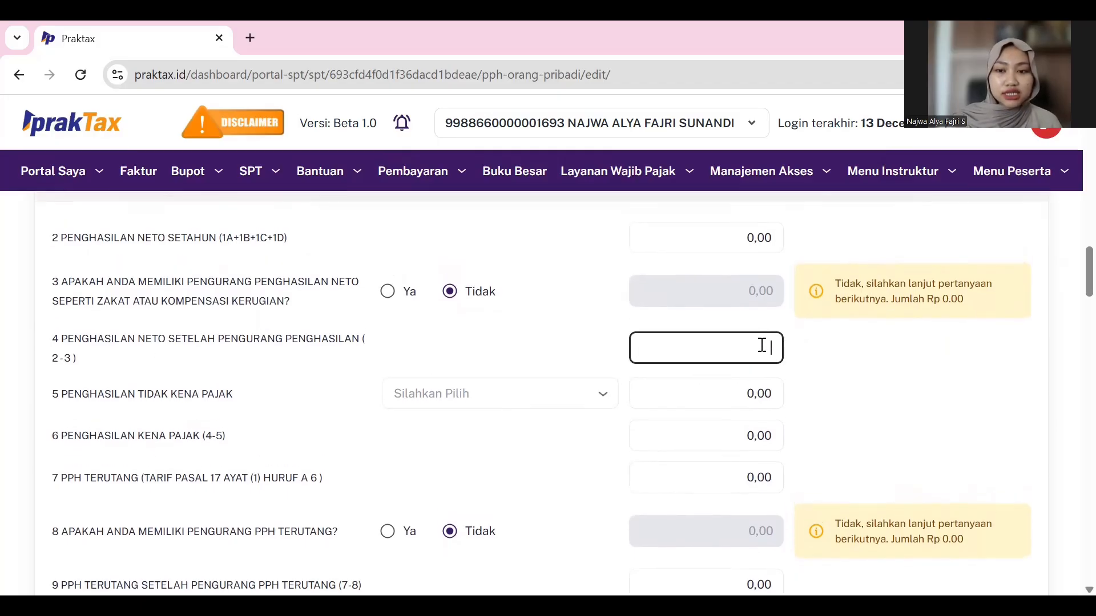
click(622, 354)
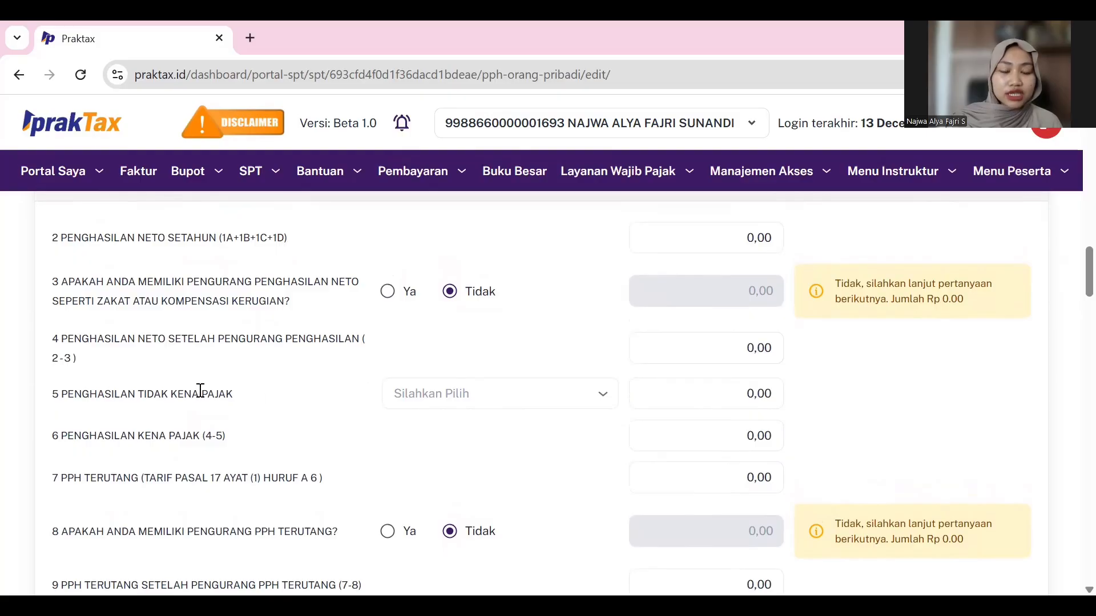
Look through the PTKP status options of item 5, such as TK/0 and K/1, without choosing one, and check its amount field
scroll(240, 388, down, 1)
click(409, 361)
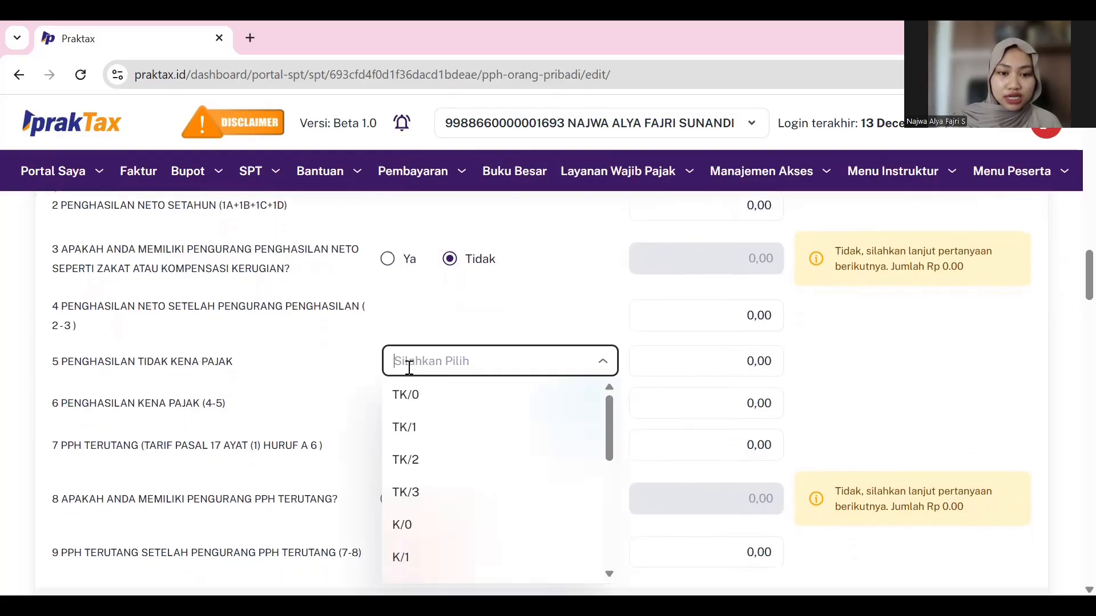
scroll(417, 445, down, 1)
scroll(416, 446, up, 1)
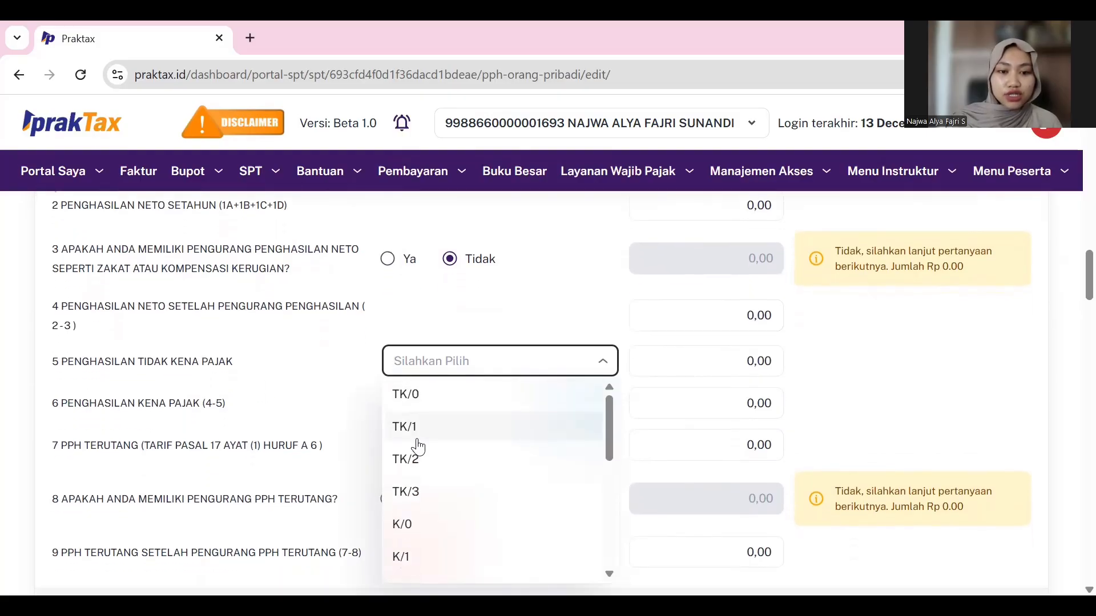
scroll(414, 461, down, 4)
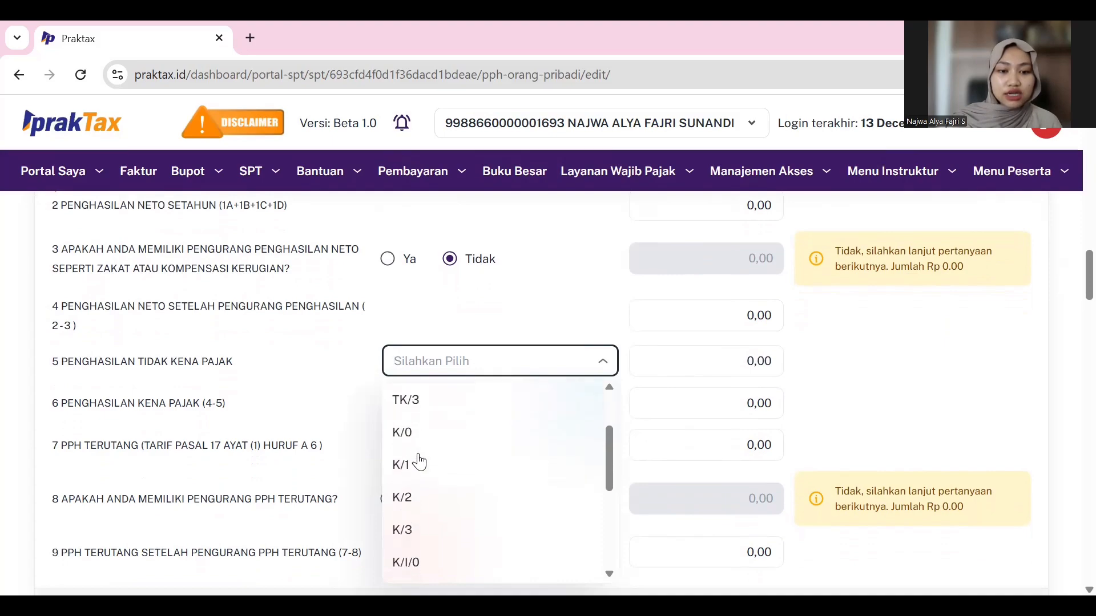
scroll(419, 461, down, 6)
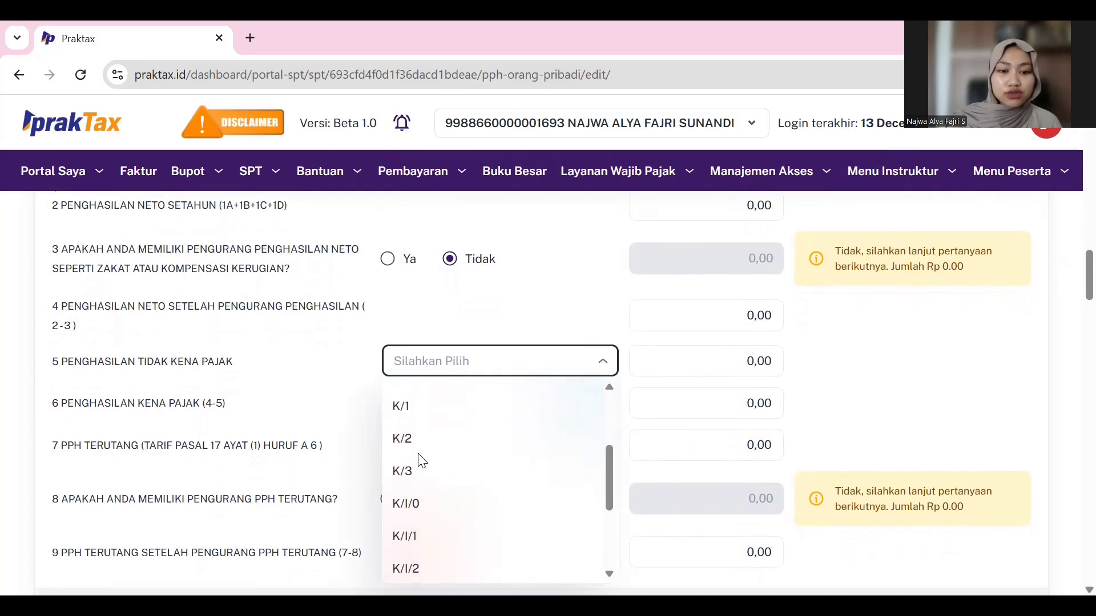
click(419, 364)
scroll(340, 418, down, 1)
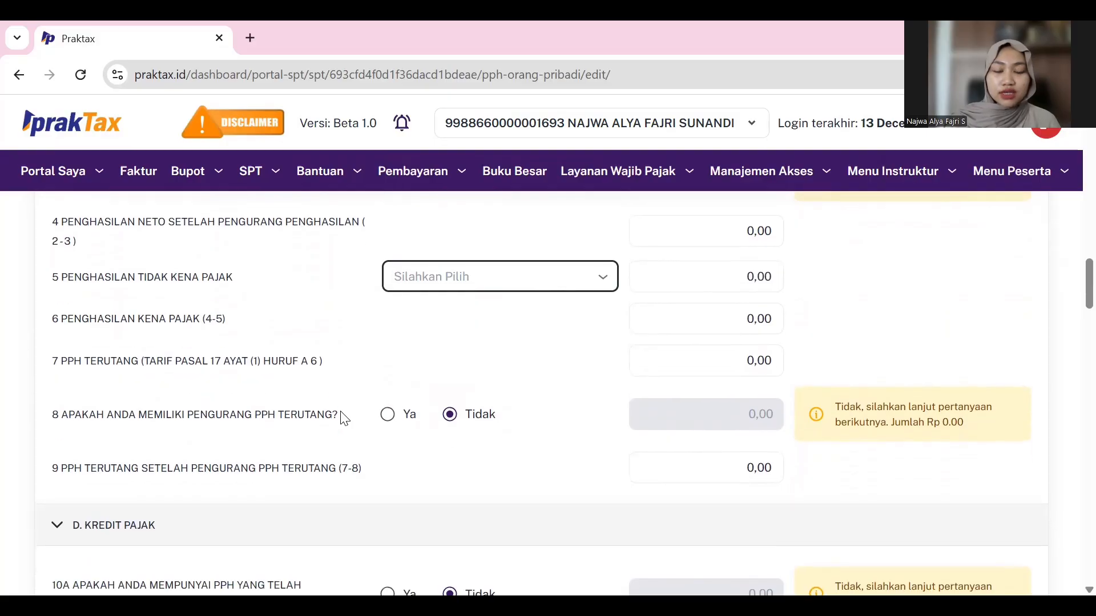
click(741, 274)
click(840, 298)
click(772, 276)
click(512, 308)
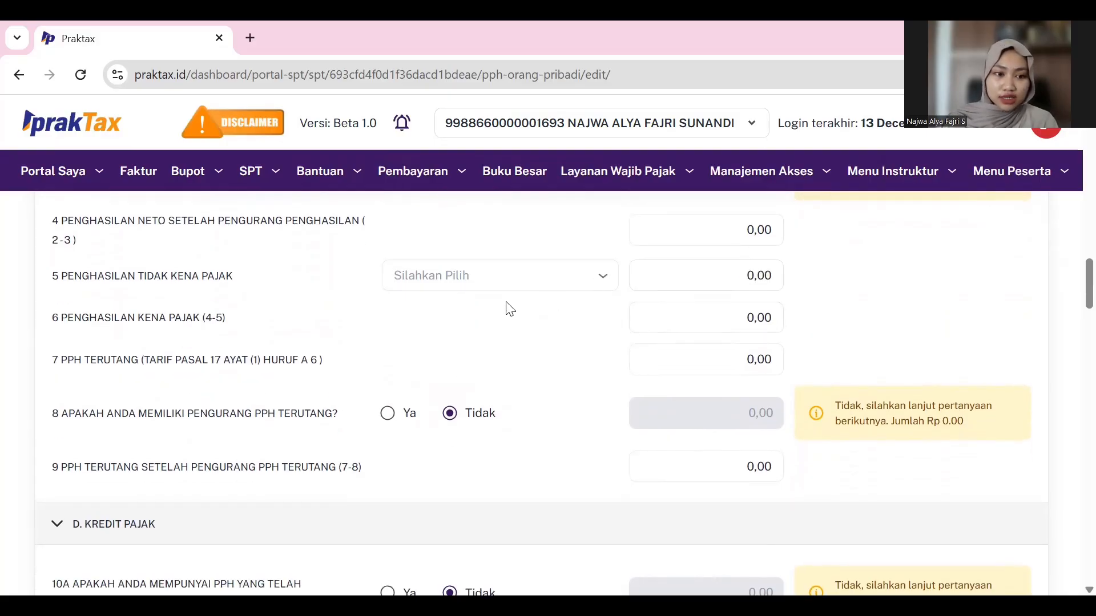
Check the amount fields for taxable income in item 6 and PPh terutang in item 7
scroll(500, 331, down, 1)
click(729, 290)
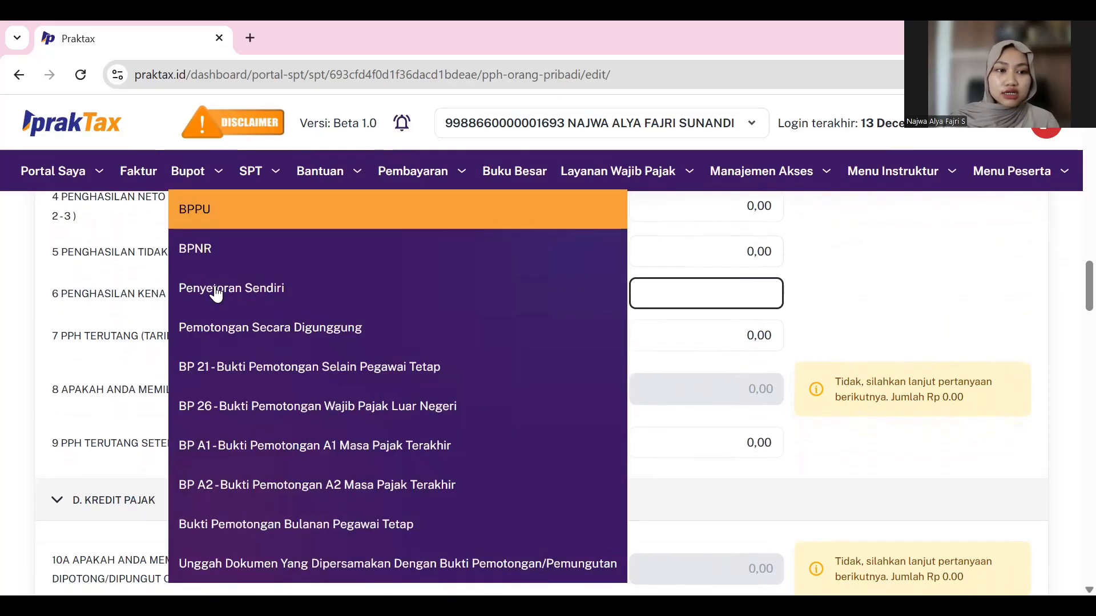
scroll(262, 313, up, 1)
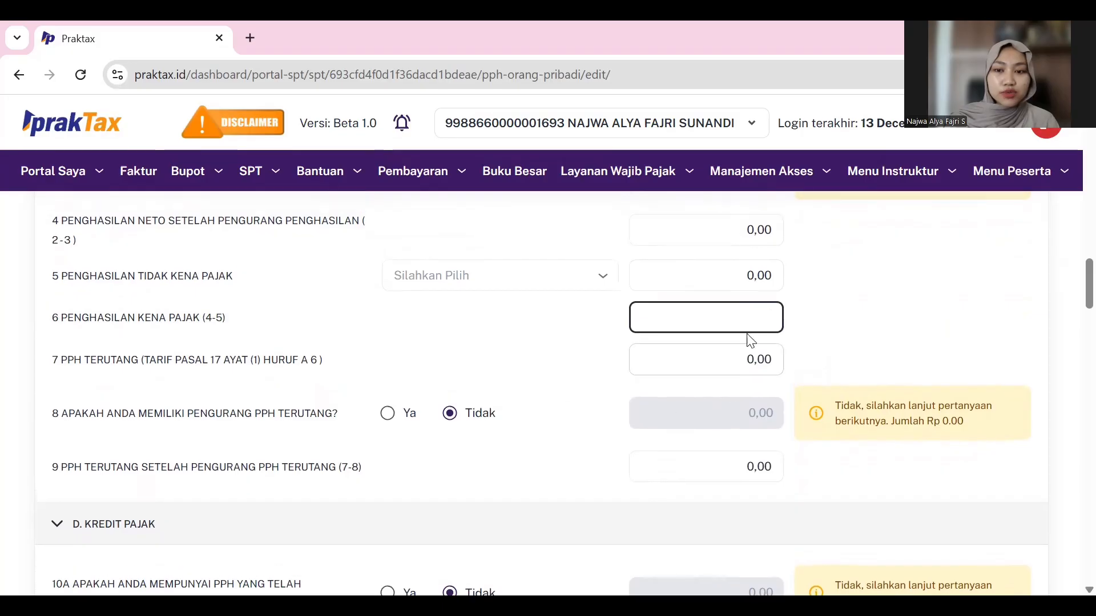
click(96, 388)
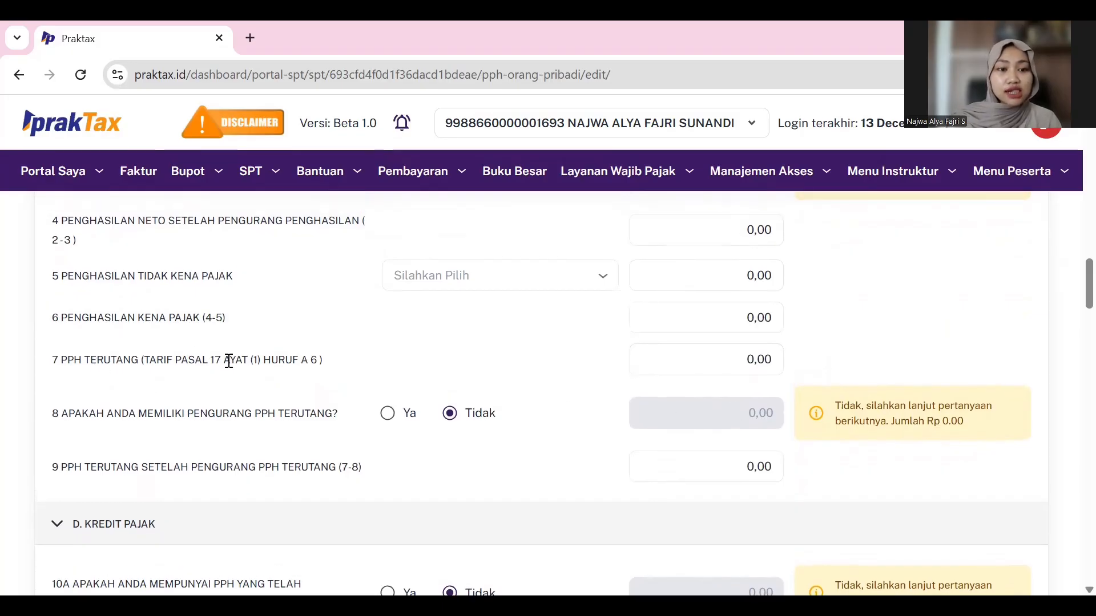
click(659, 352)
click(558, 353)
click(659, 355)
click(560, 359)
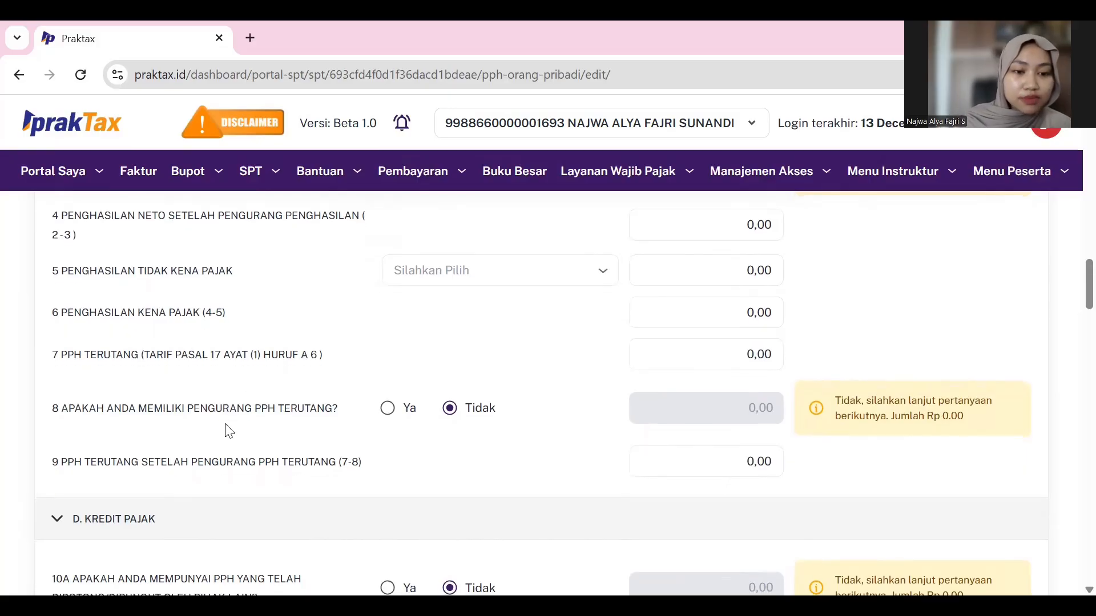
Go through the answer options of question 8 on PPh terutang reductions, keeping Tidak, and check the amount field of item 9
scroll(227, 428, down, 1)
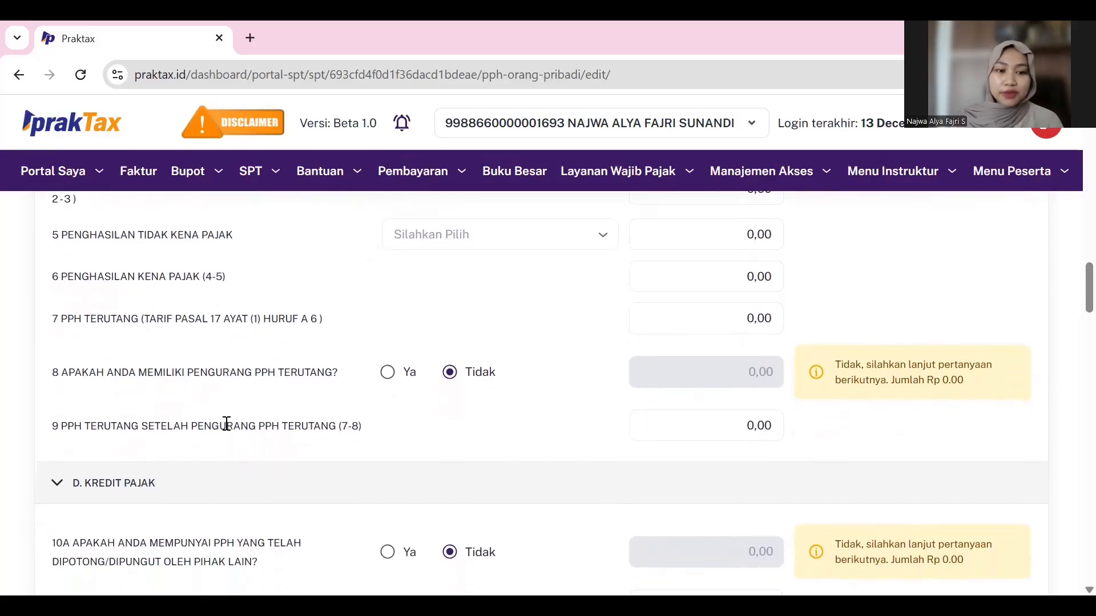
click(387, 374)
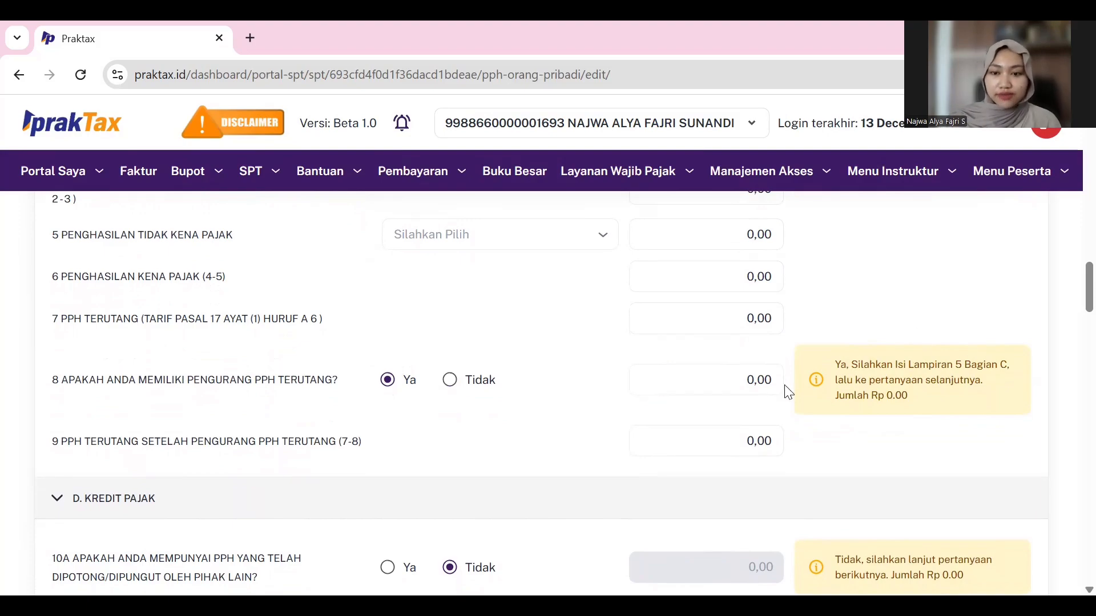
click(451, 381)
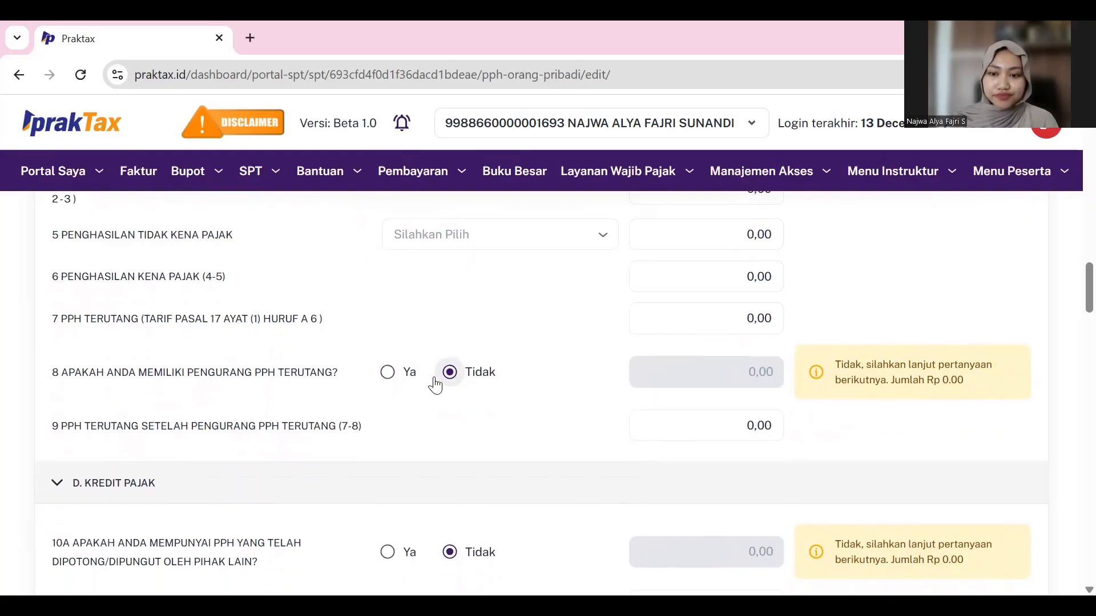
scroll(375, 420, down, 1)
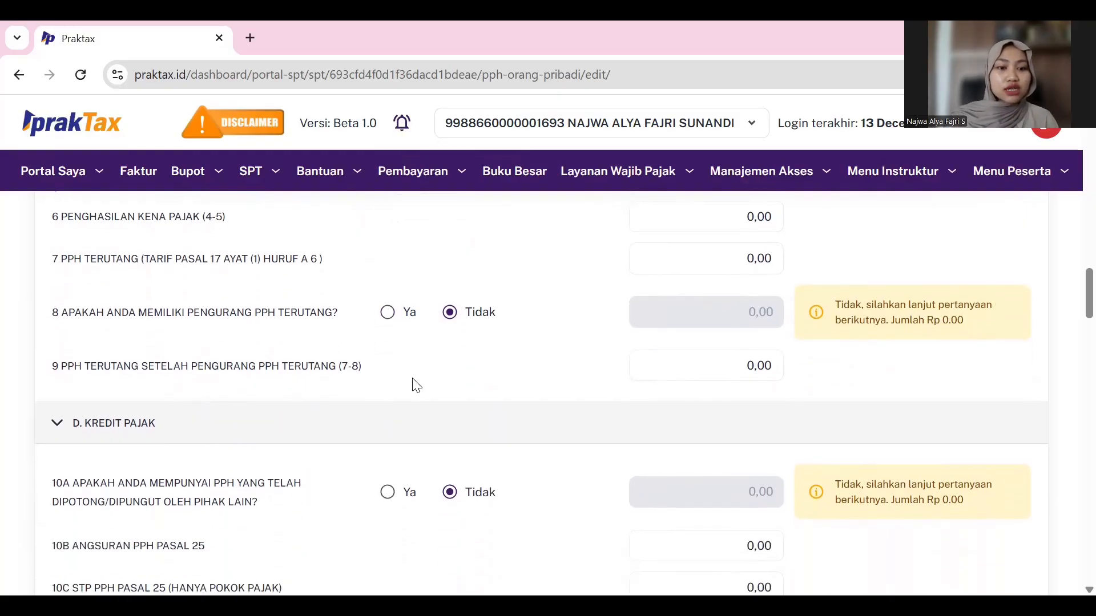
click(757, 353)
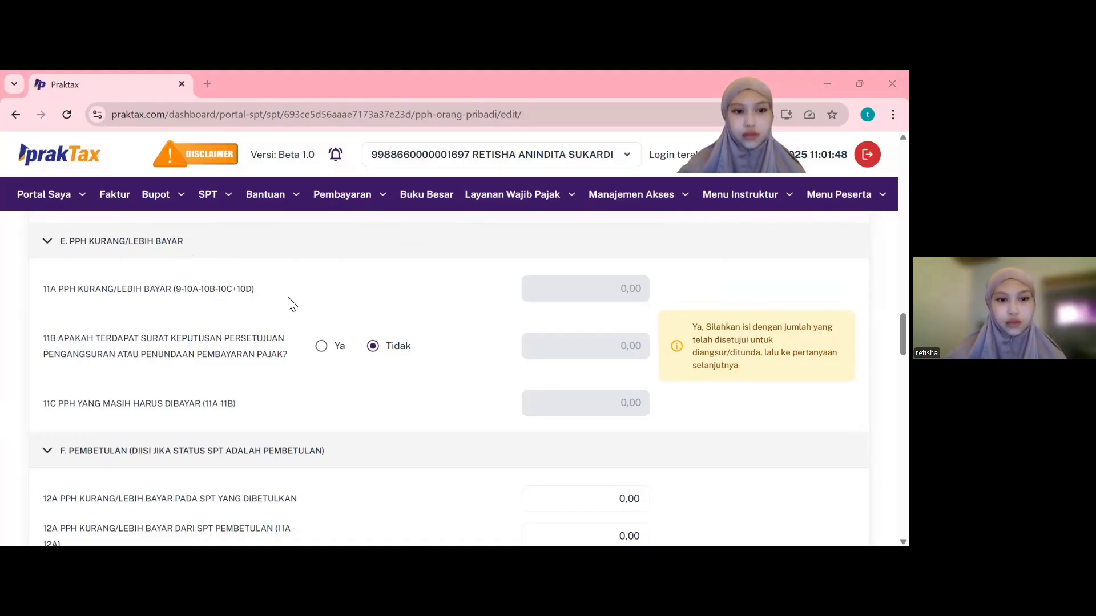
Read sections E on PPh kurang/lebih bayar, F on Pembetulan and G on the refund request for overpaid PPh
scroll(472, 337, down, 1)
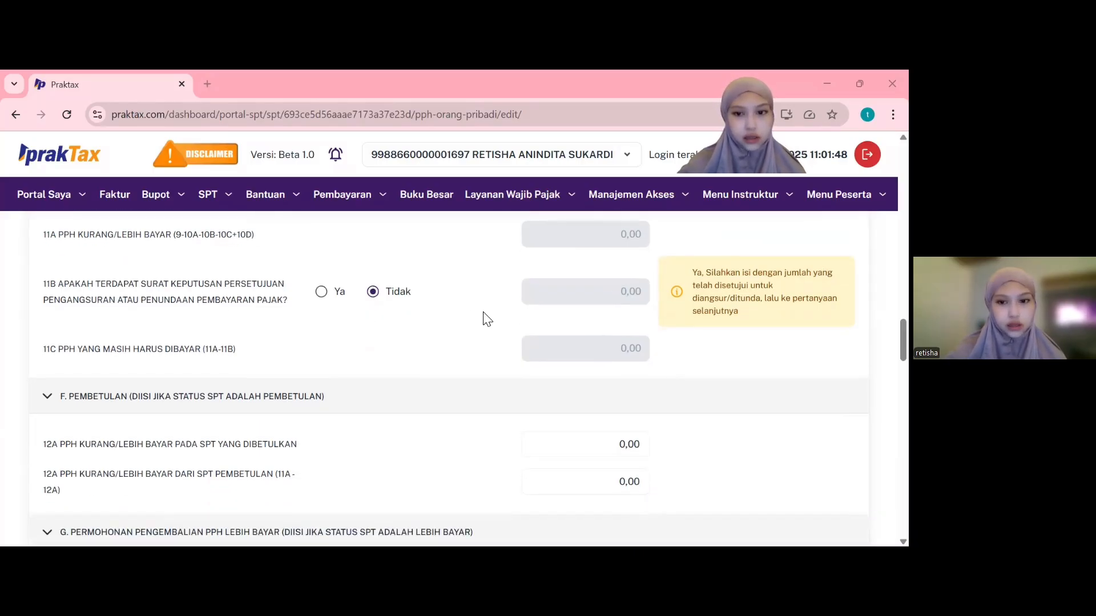
scroll(495, 327, down, 1)
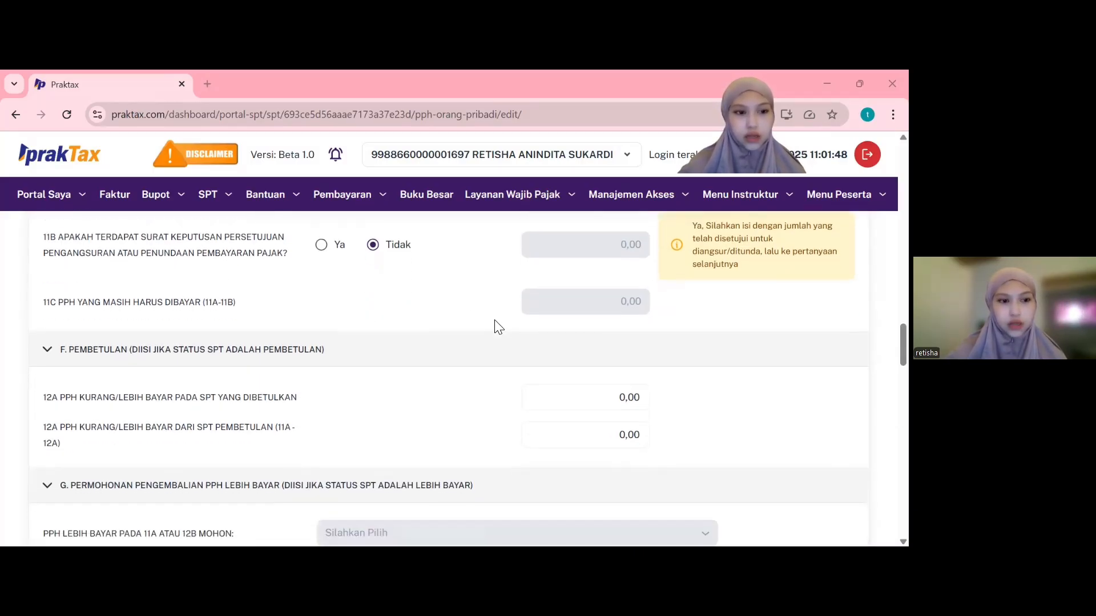
scroll(399, 311, down, 1)
scroll(399, 311, down, 1)
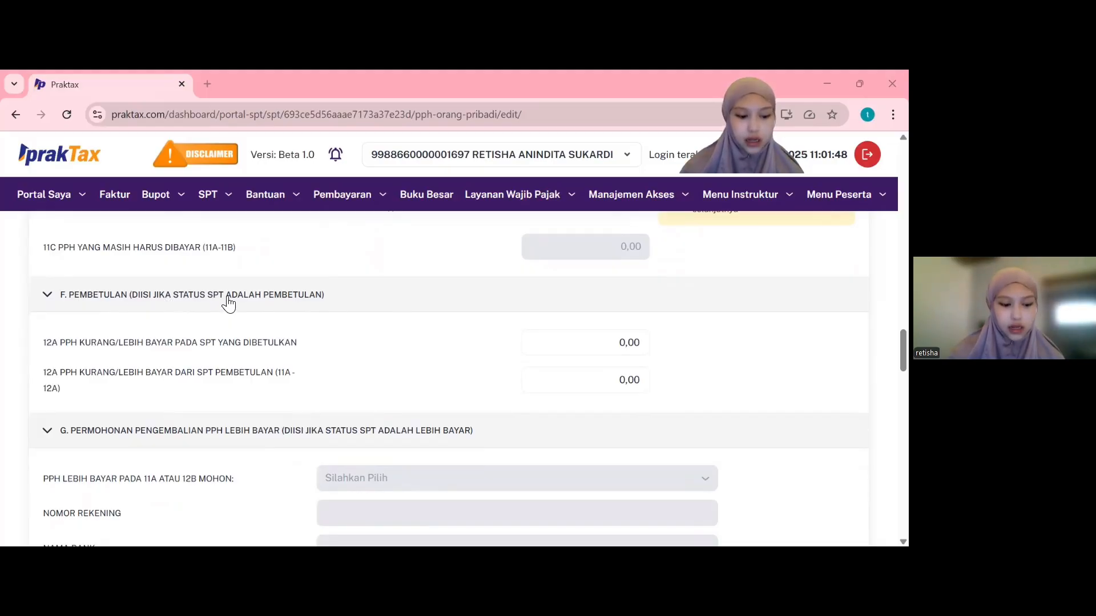
scroll(228, 303, down, 1)
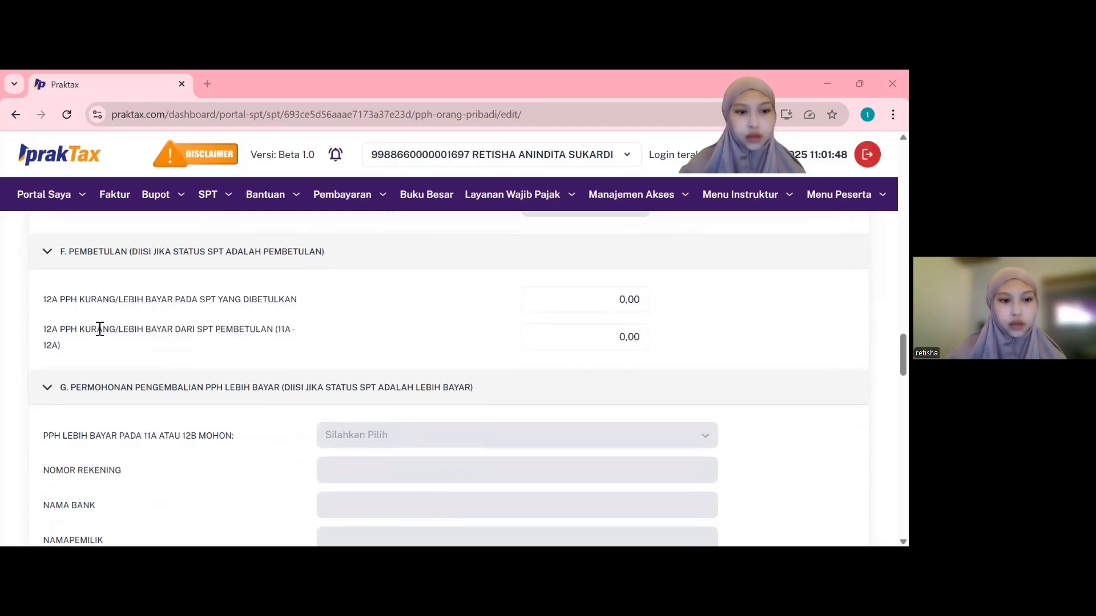
scroll(147, 329, down, 1)
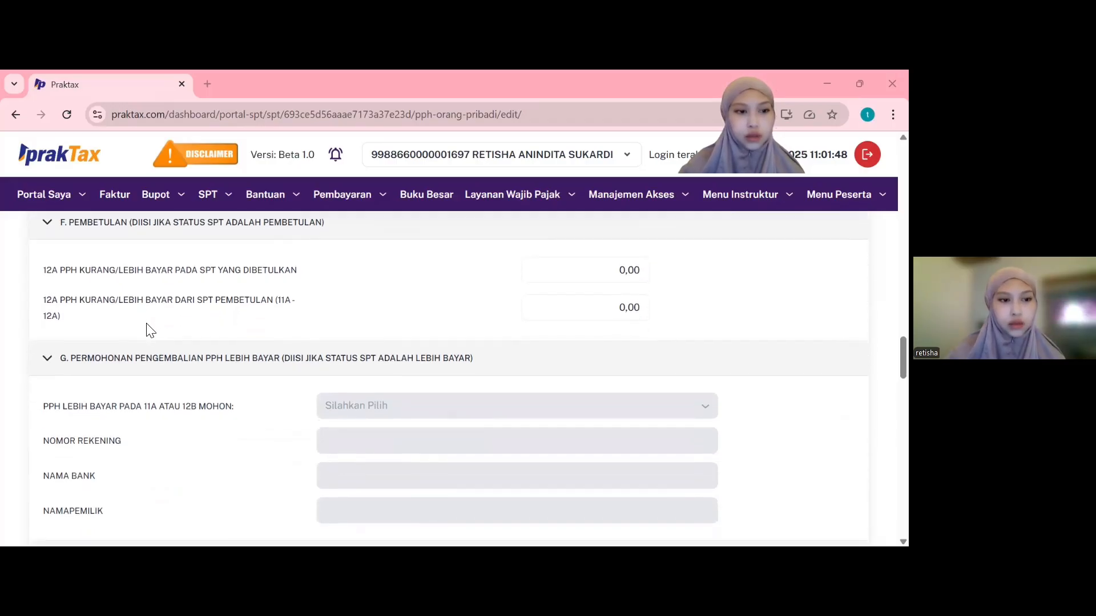
scroll(149, 330, down, 4)
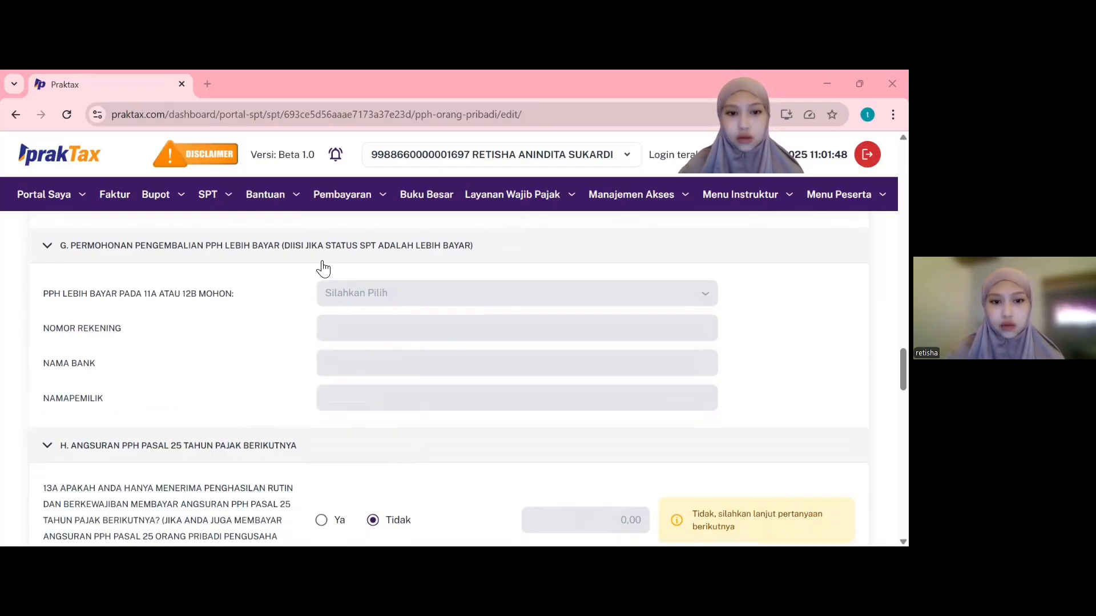
Read questions 13A to 13C on next year's PPh Pasal 25 instalments in section H
scroll(323, 268, down, 2)
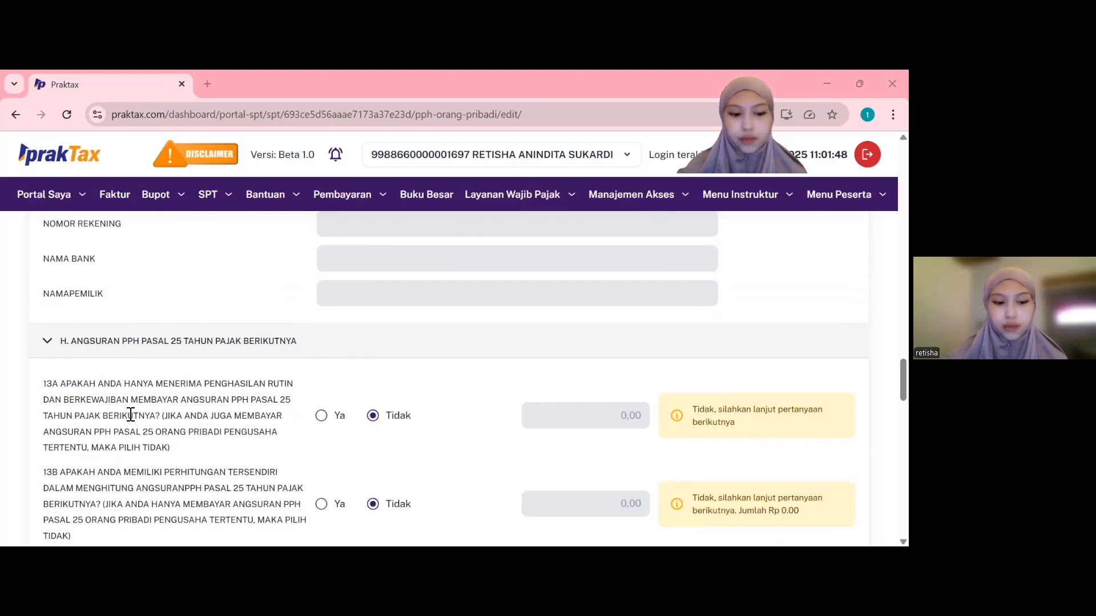
scroll(159, 467, down, 2)
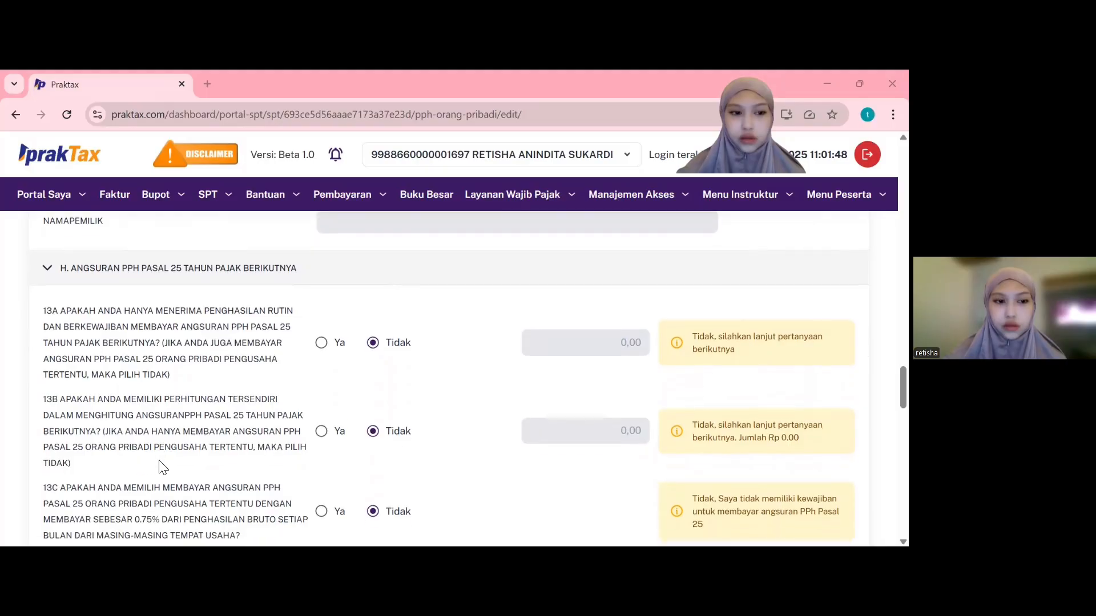
scroll(160, 466, down, 1)
scroll(160, 467, down, 3)
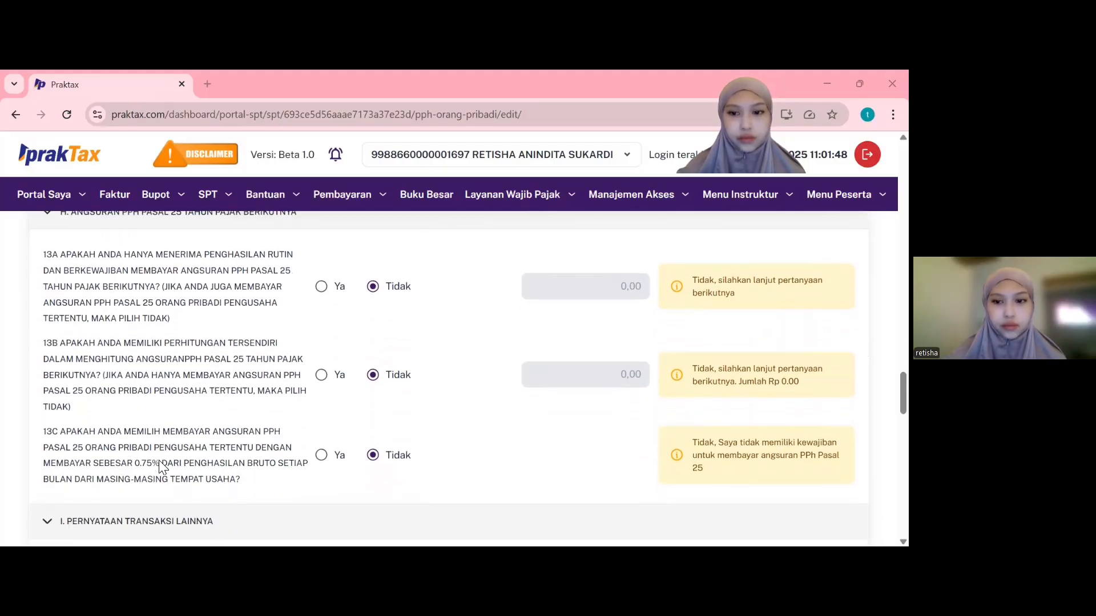
scroll(160, 467, down, 2)
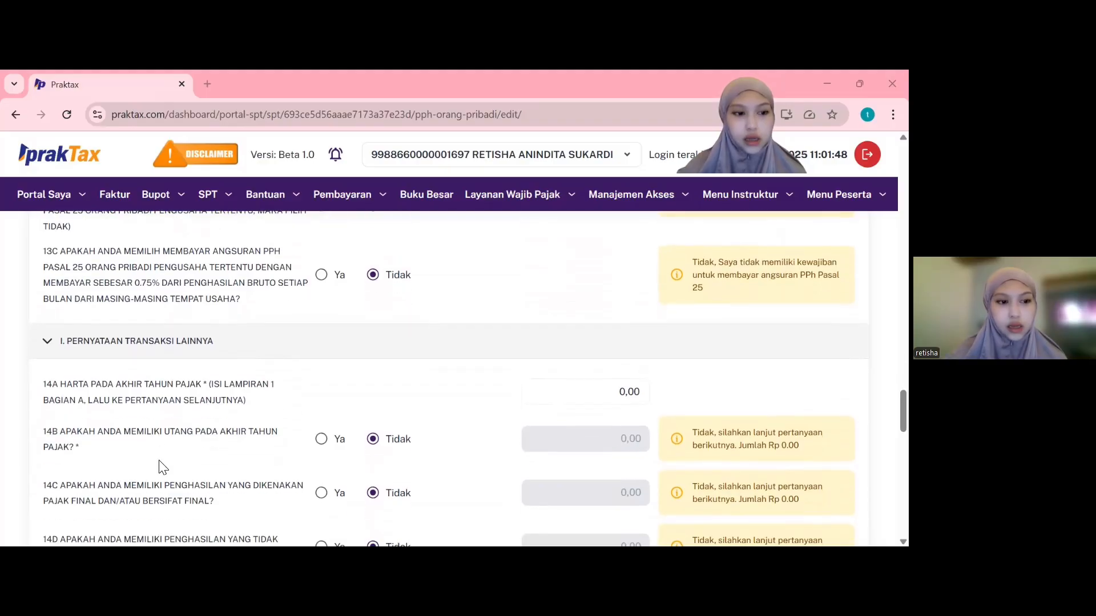
Read items 14A to 14H of section I, Pernyataan Transaksi Lainnya, from year-end assets to the refundable final tax excess
scroll(163, 467, down, 1)
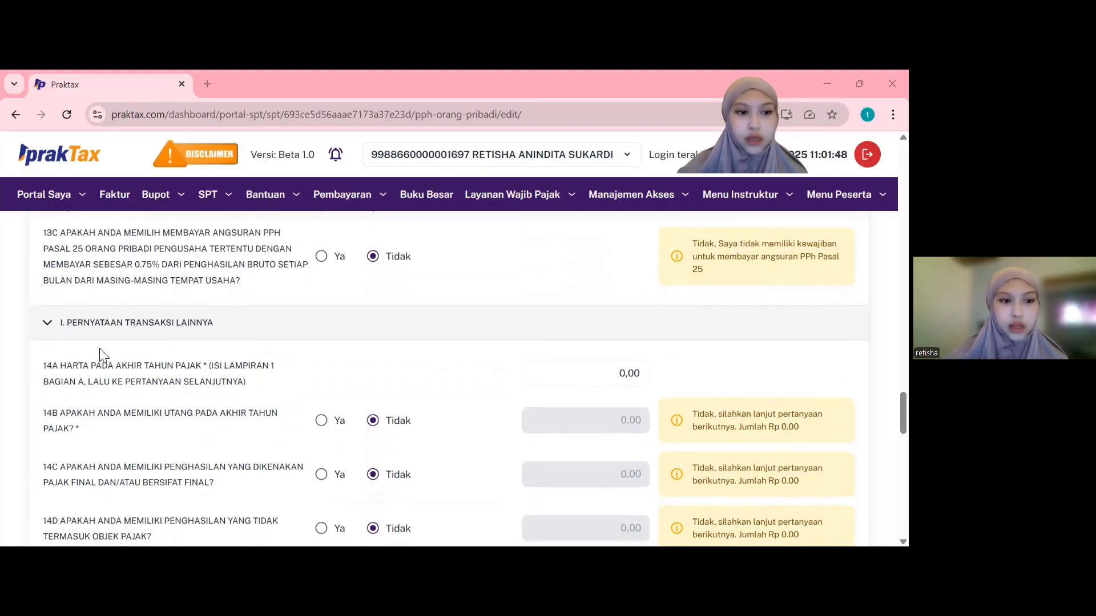
scroll(101, 351, down, 1)
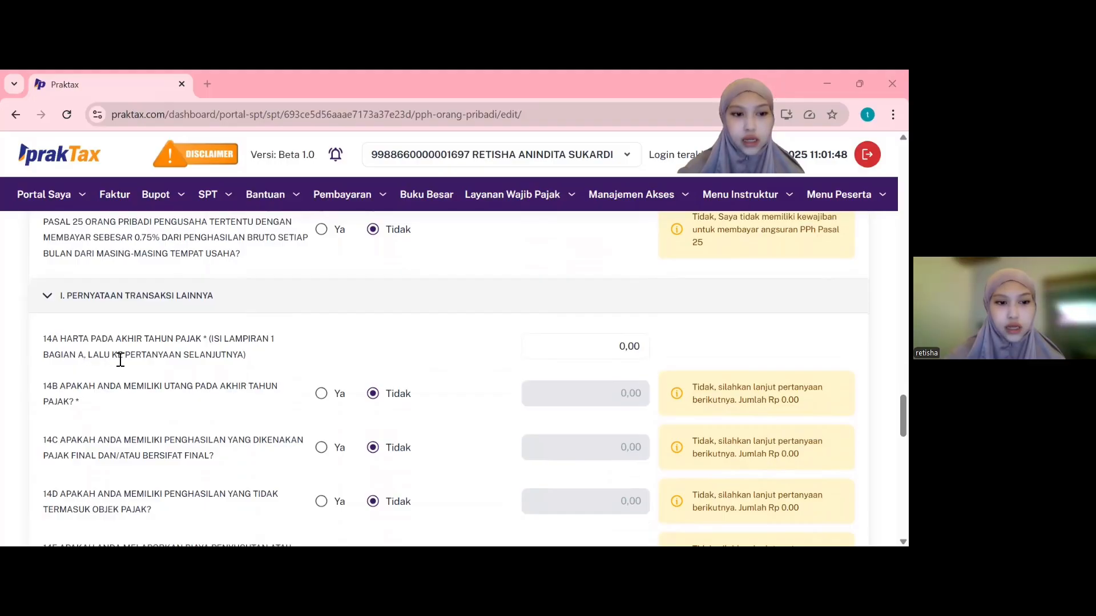
scroll(173, 372, down, 1)
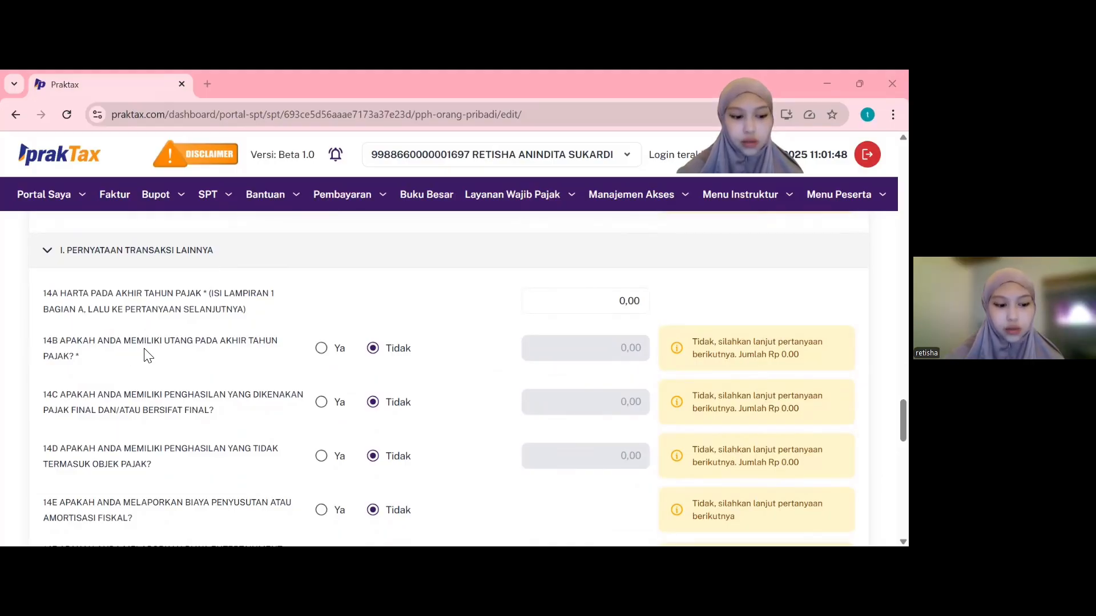
scroll(140, 356, down, 1)
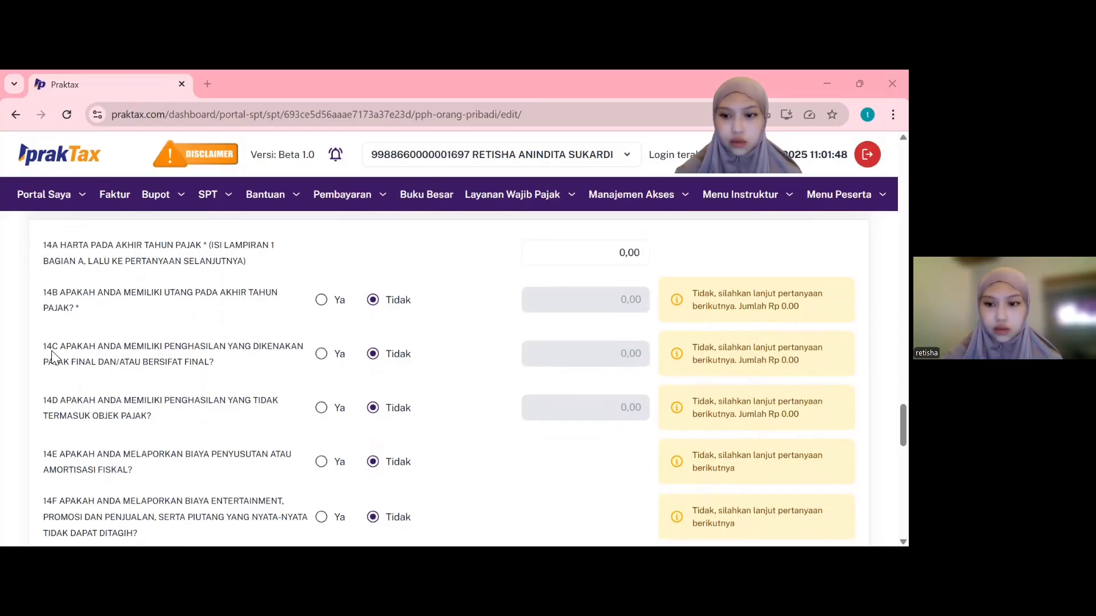
scroll(93, 376, down, 1)
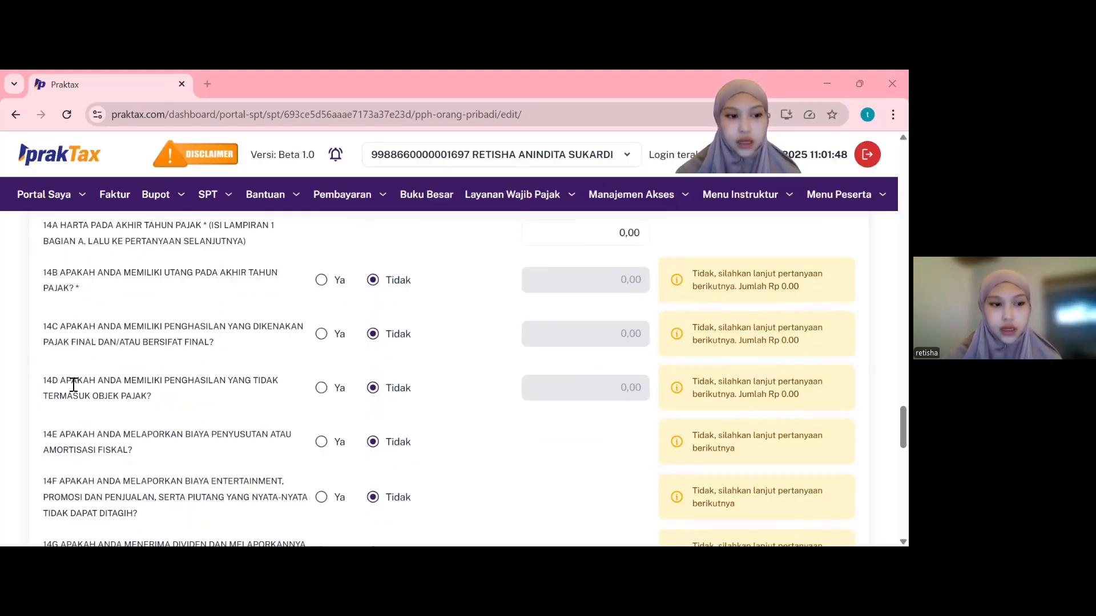
scroll(74, 385, down, 1)
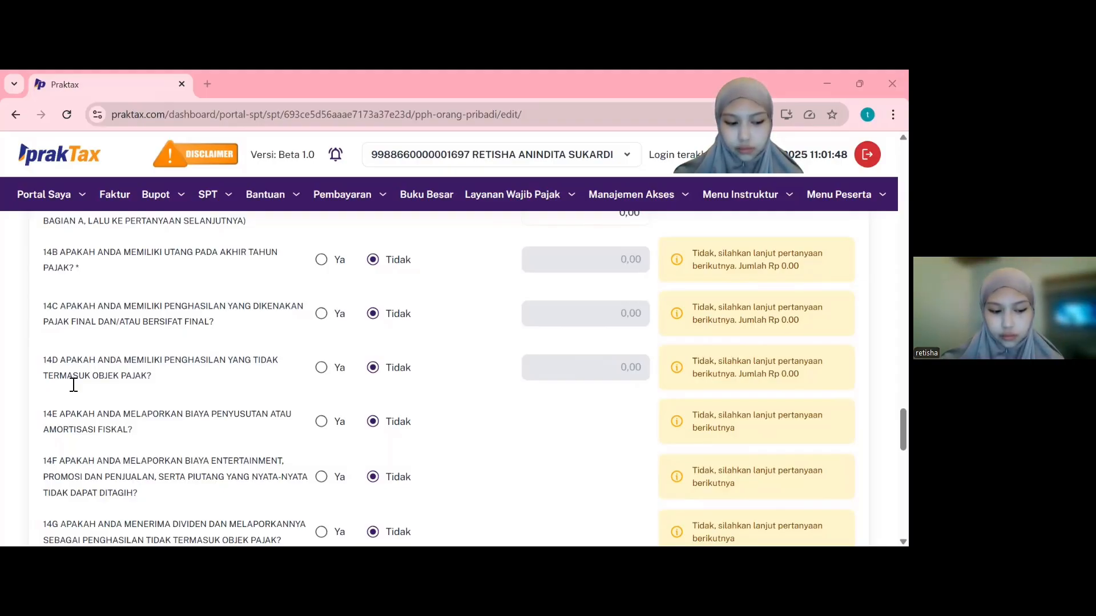
scroll(74, 385, down, 1)
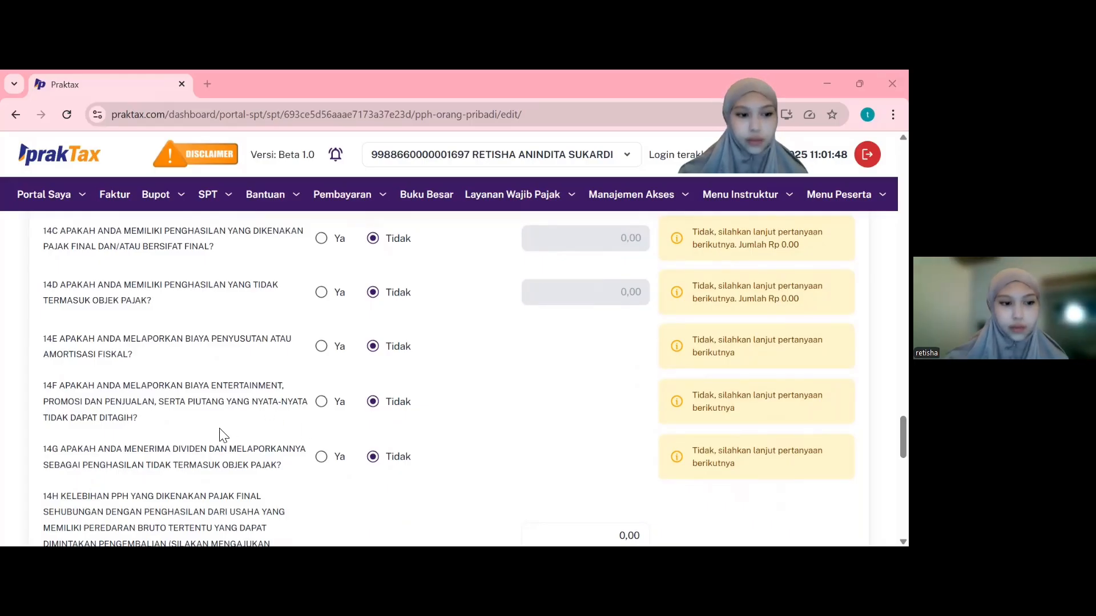
scroll(226, 436, down, 2)
scroll(222, 436, down, 1)
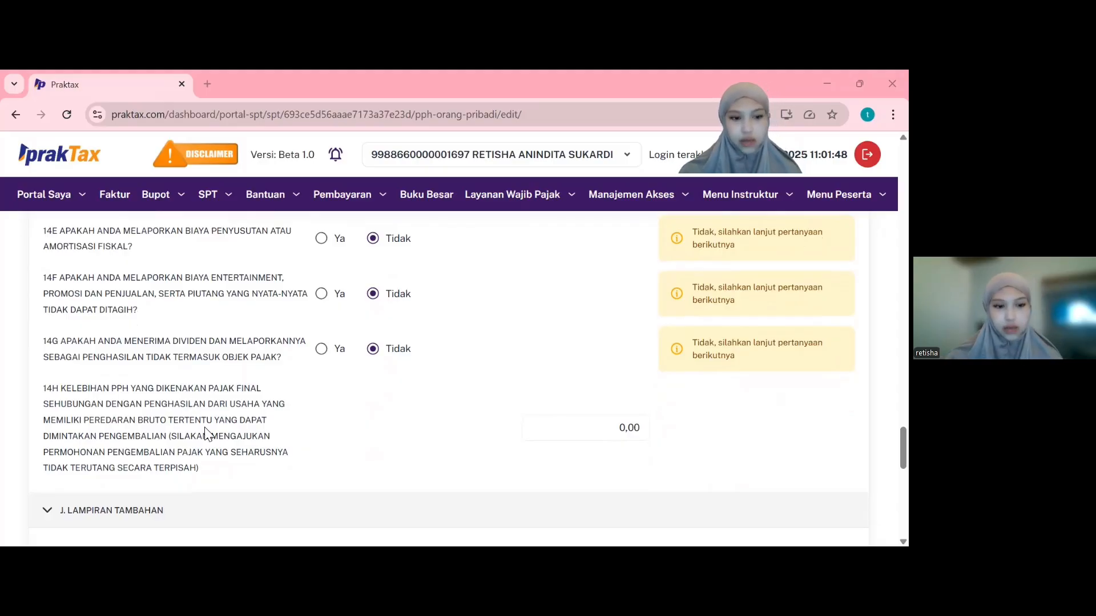
Answer Tidak for all five additional attachments A to E in section J, Lampiran Tambahan
scroll(204, 428, down, 3)
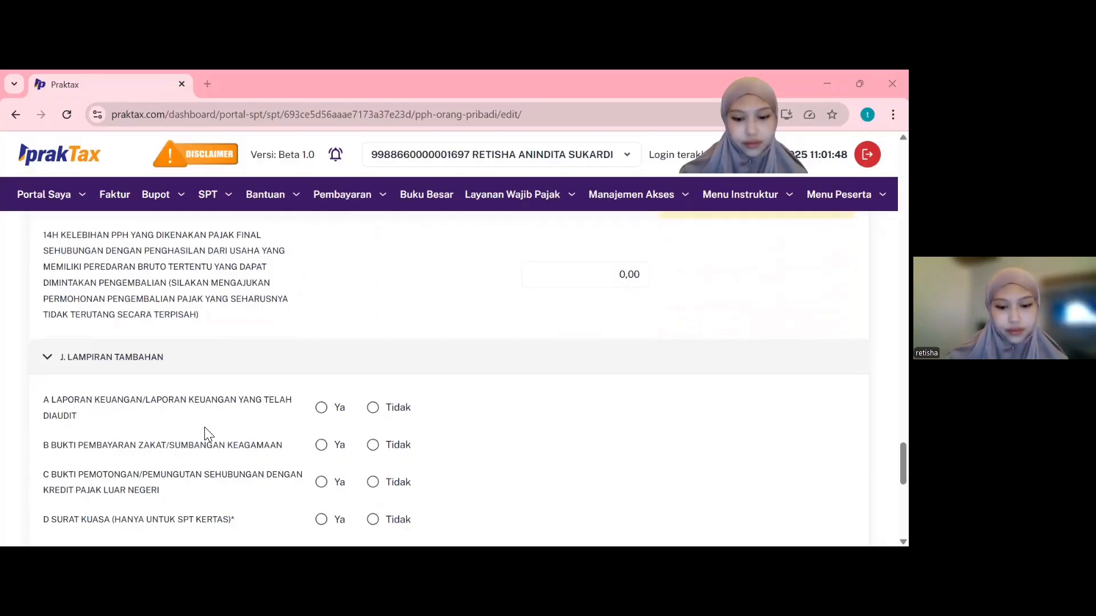
scroll(204, 427, down, 1)
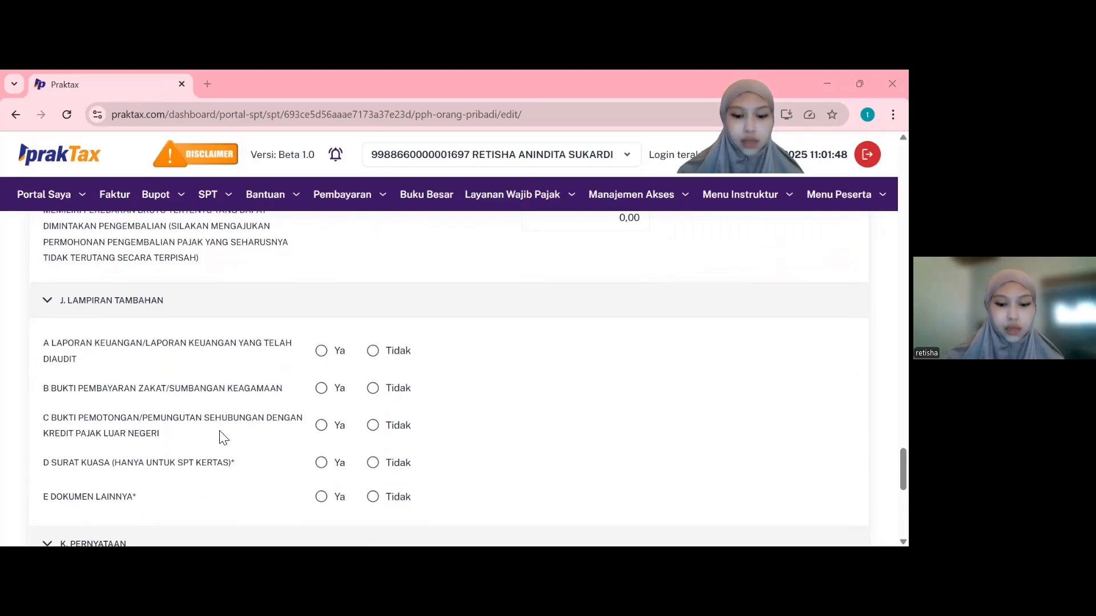
scroll(222, 438, down, 1)
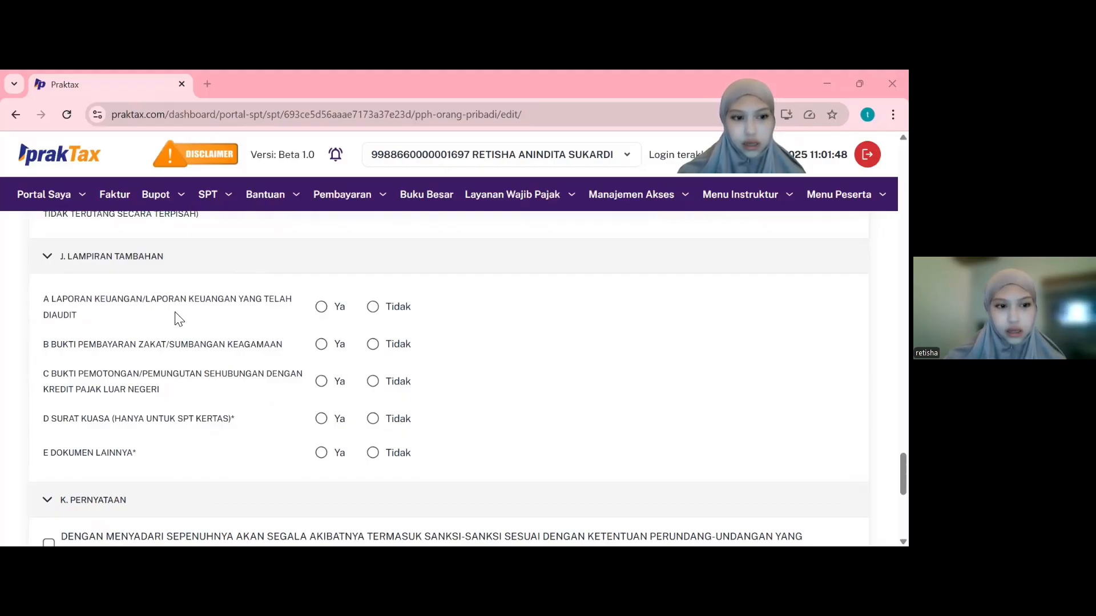
scroll(167, 308, down, 1)
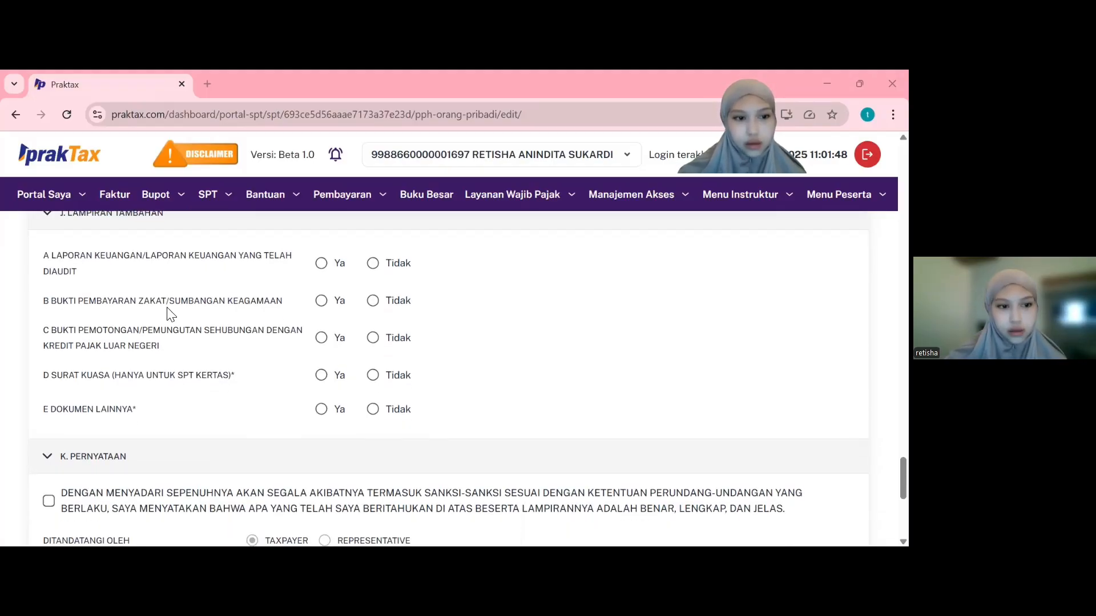
scroll(171, 314, down, 1)
scroll(365, 263, up, 1)
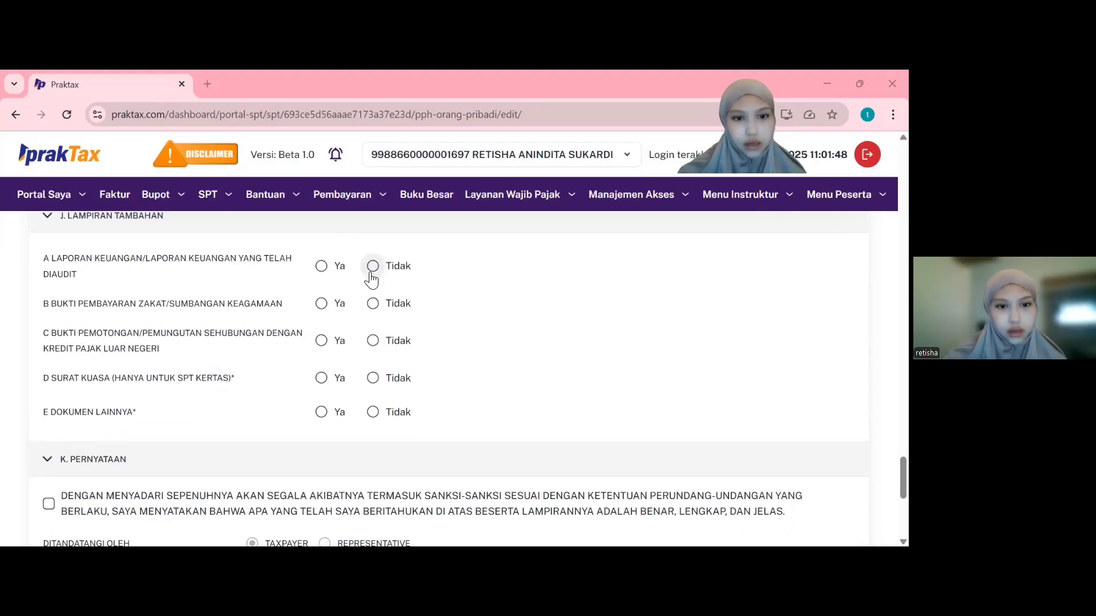
click(373, 267)
click(379, 305)
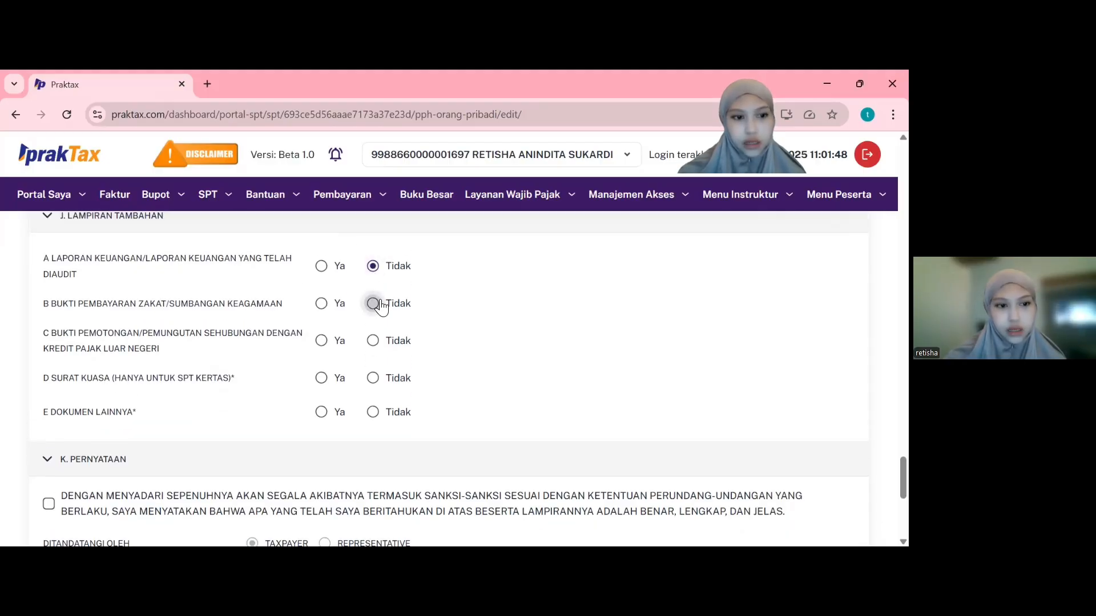
click(378, 343)
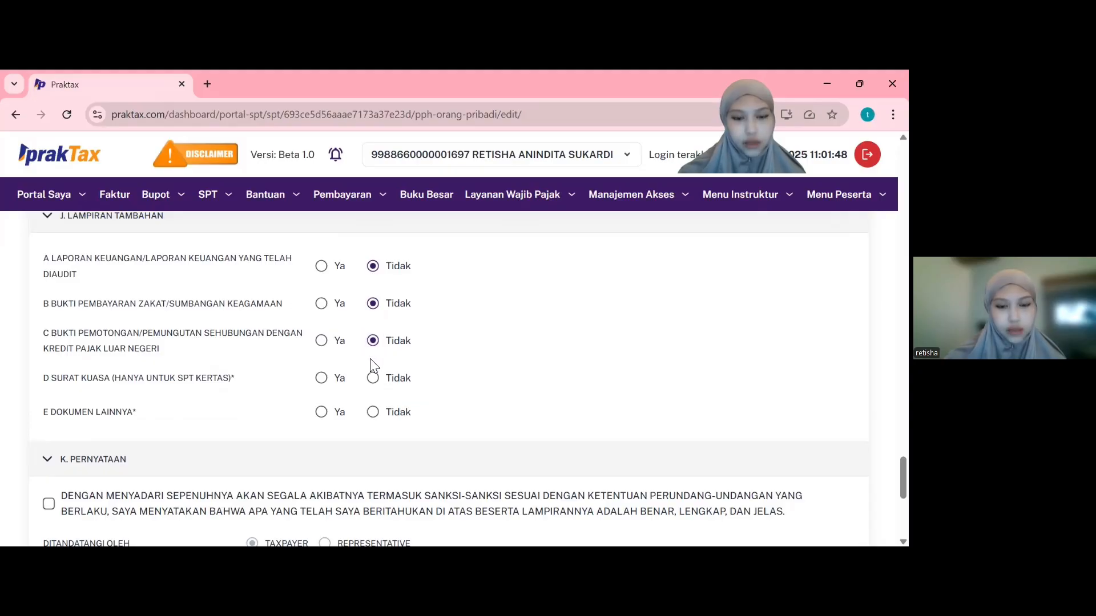
click(374, 380)
click(374, 415)
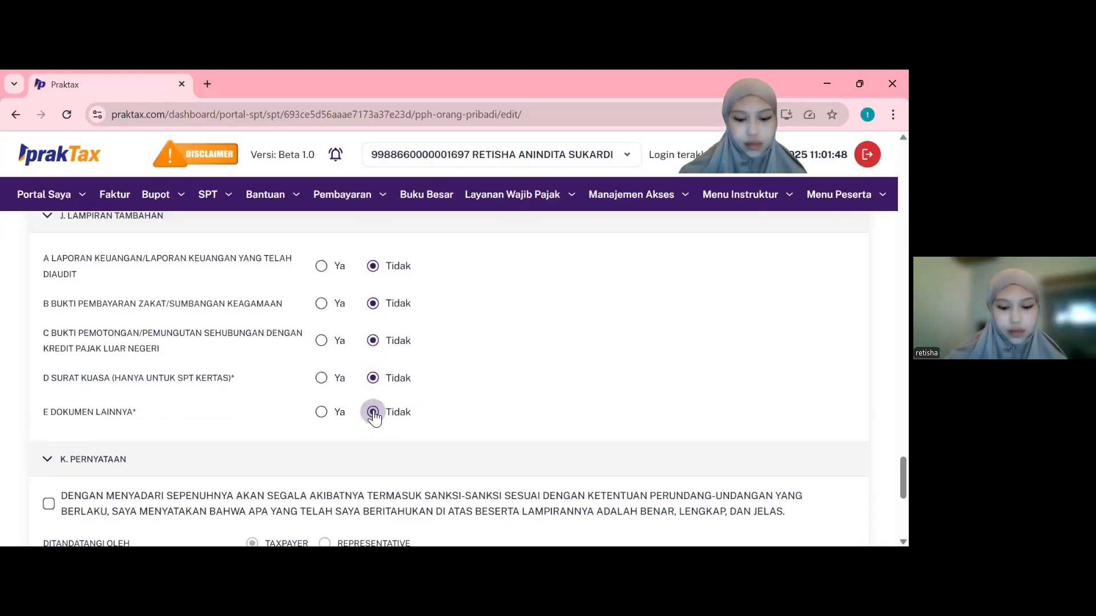
Check the declaration, signer, NPWP and name fields in section K, Pernyataan
scroll(374, 415, down, 3)
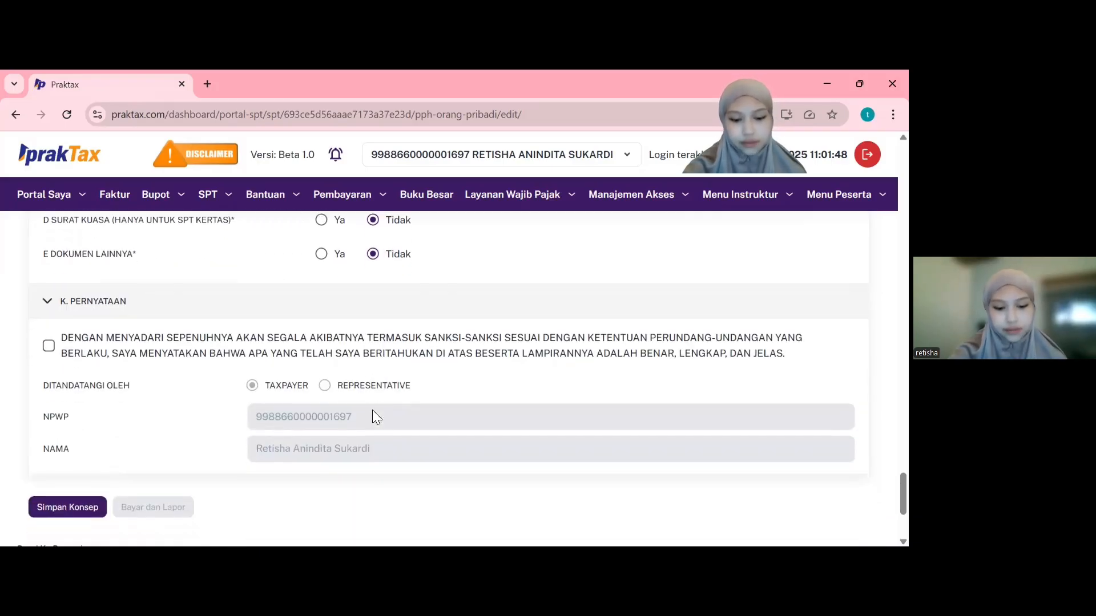
click(372, 410)
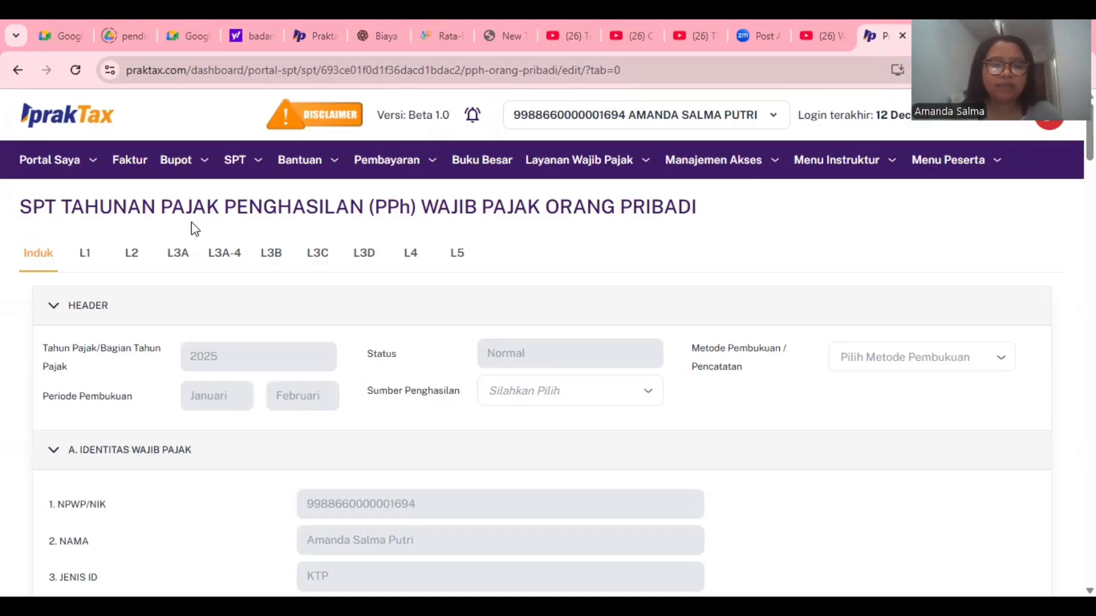
Look over the return's attachment forms, such as L1 and L3A, and go back to L1
click(99, 256)
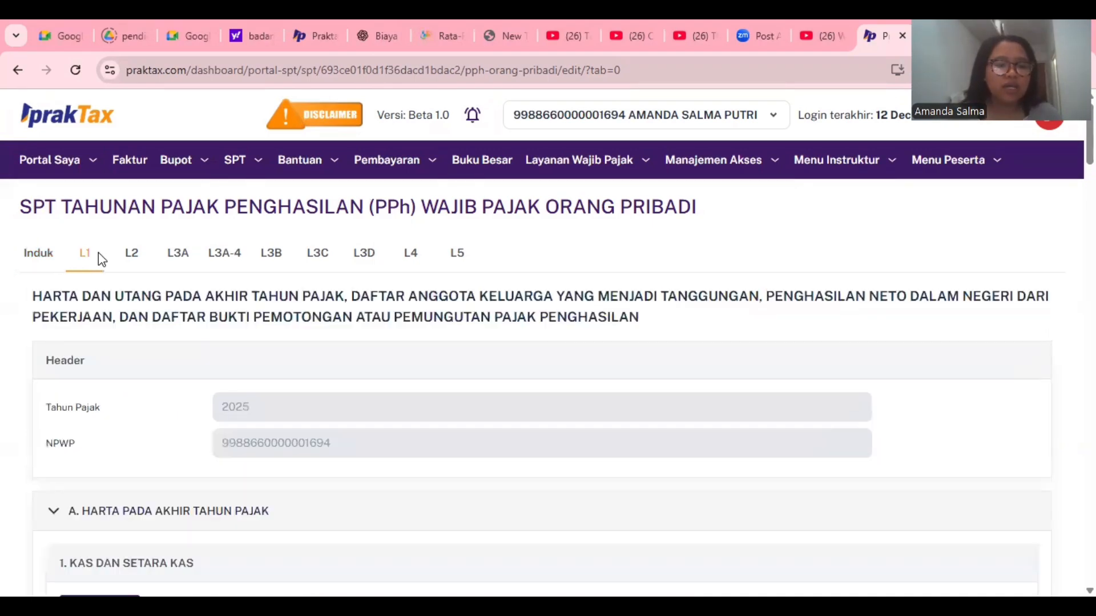
click(130, 260)
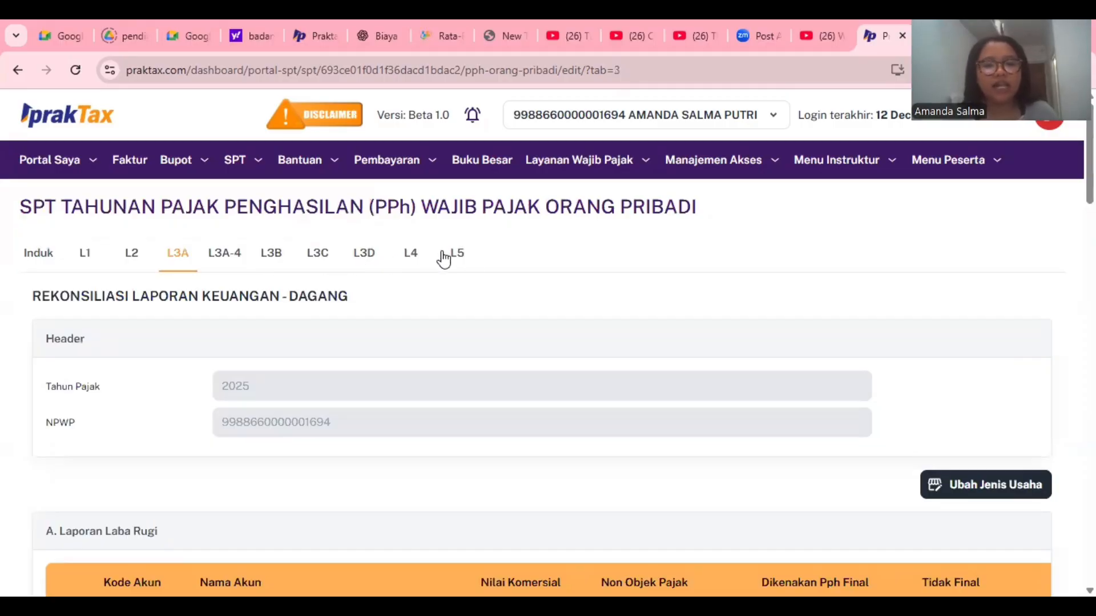
click(90, 256)
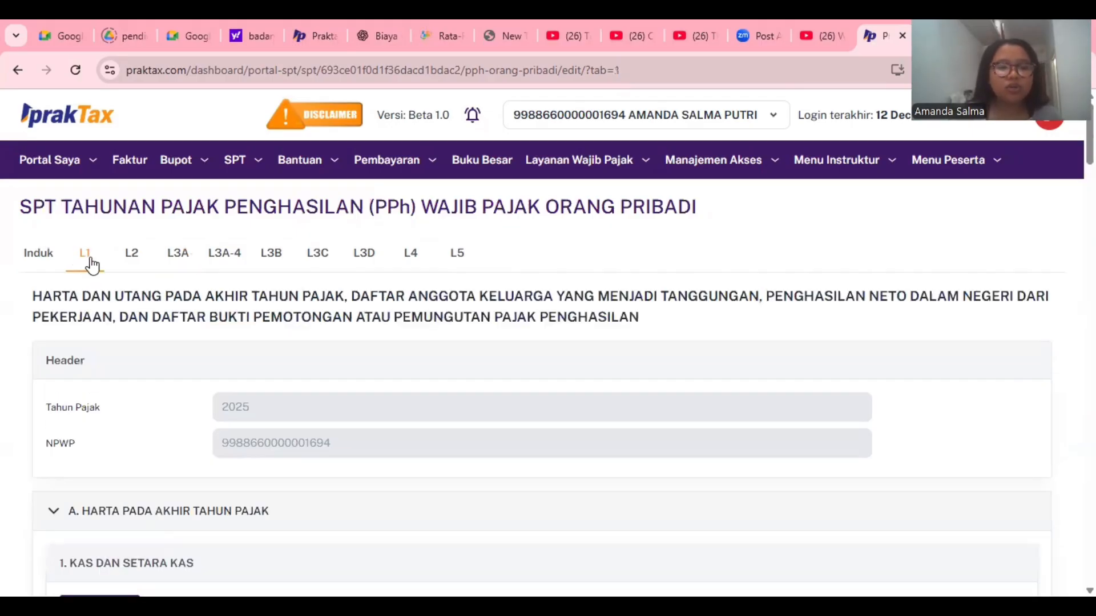
In section B of the Induk form, compare the Ya and Tidak answers of question 1.A on domestic employment income, keeping Tidak
click(44, 254)
scroll(255, 440, down, 8)
scroll(256, 441, down, 5)
scroll(256, 376, up, 4)
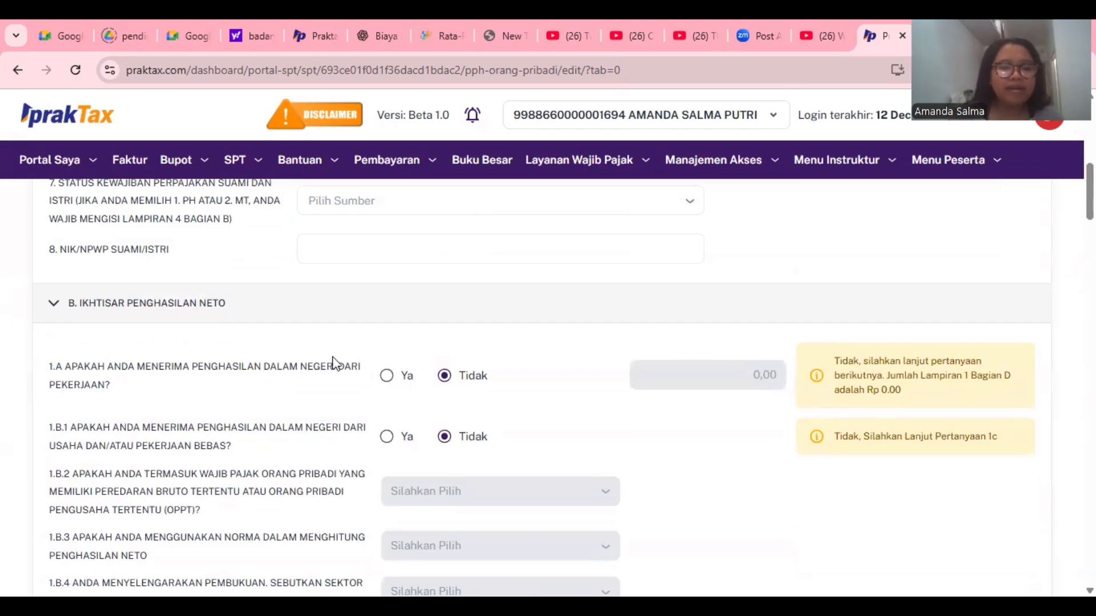
click(386, 375)
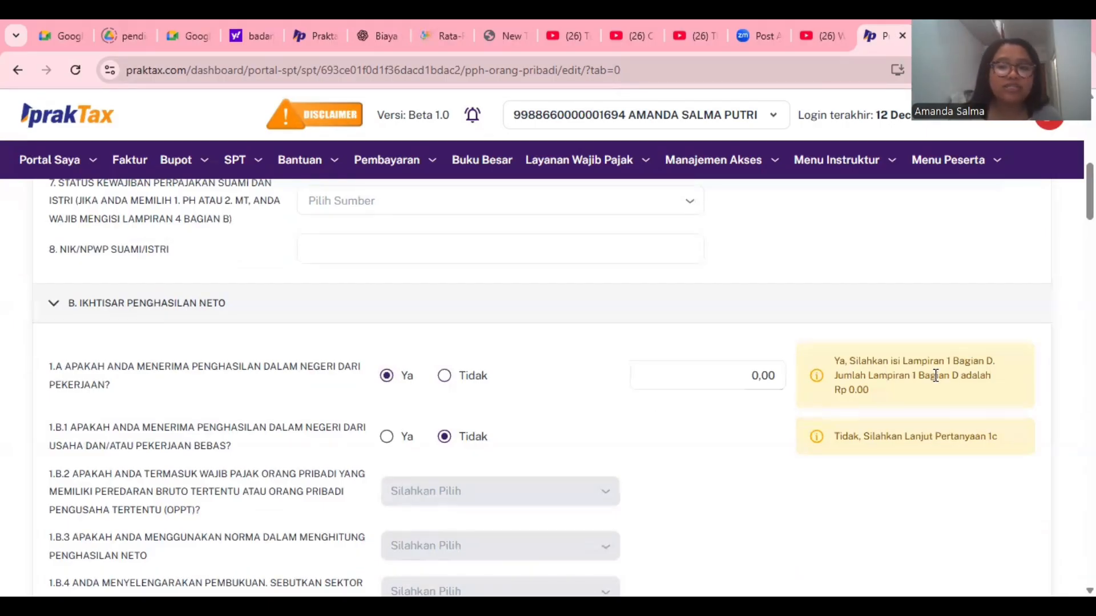
click(448, 377)
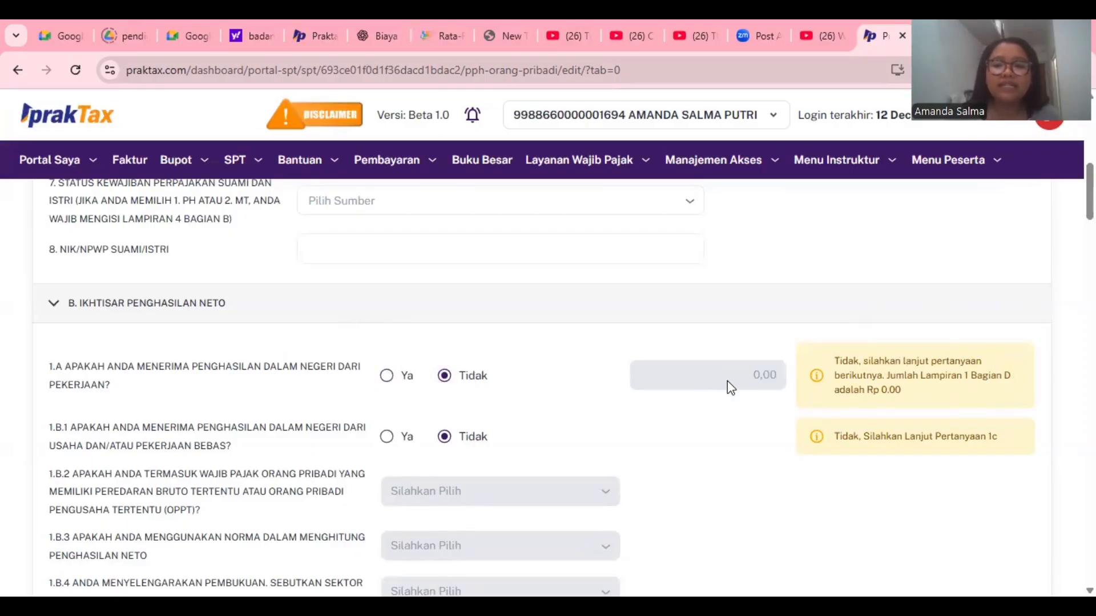
scroll(258, 249, up, 8)
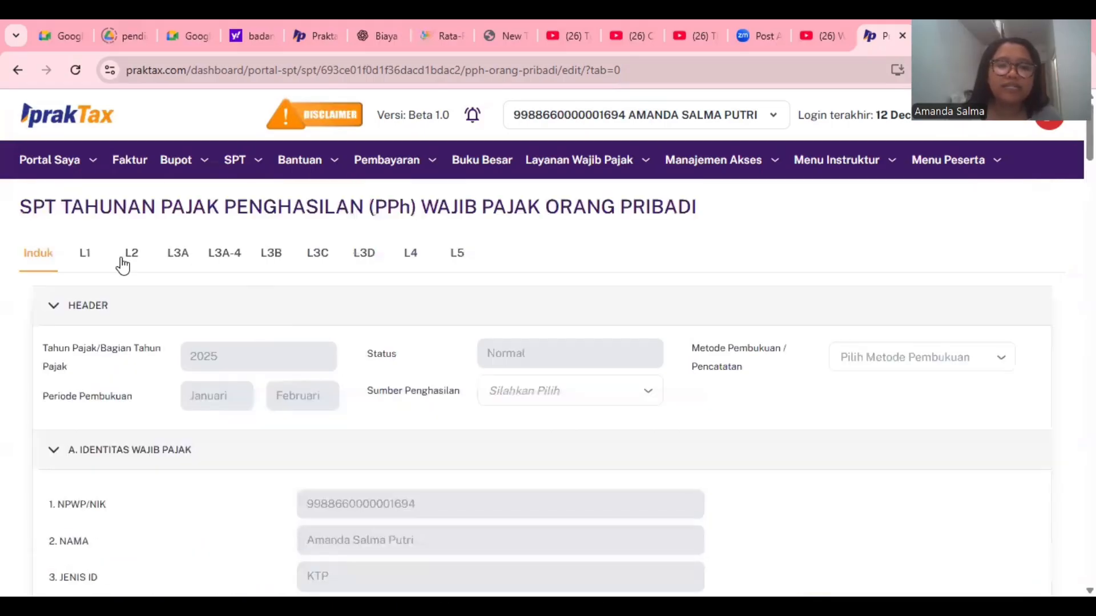
Look through section A of attachment L1, Harta pada Akhir Tahun Pajak, from Kas dan Setara Kas to Ikhtisar Harta
click(86, 254)
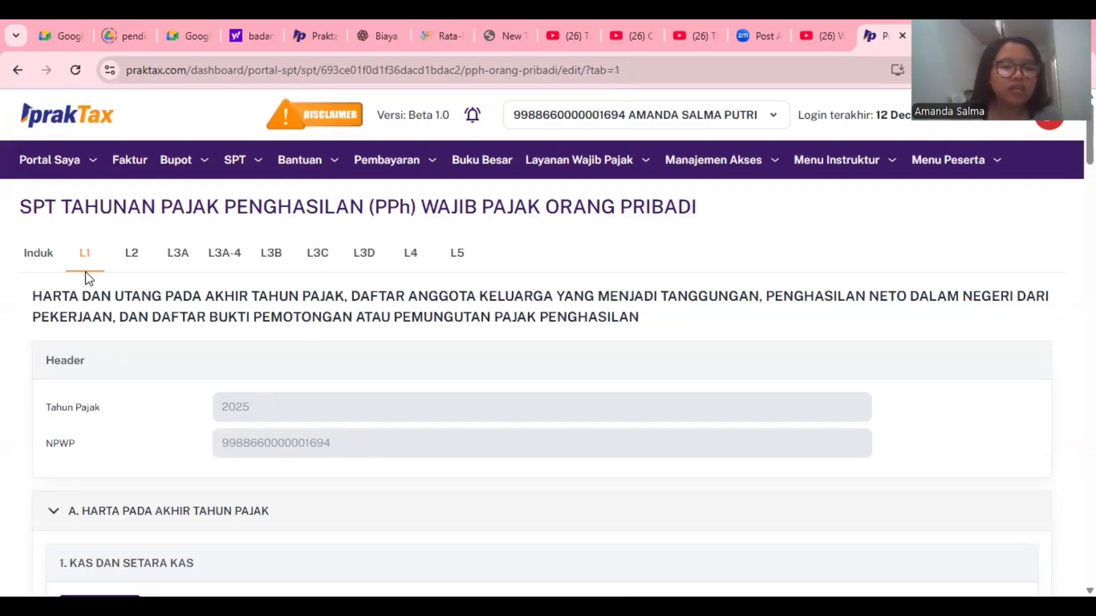
scroll(89, 279, down, 1)
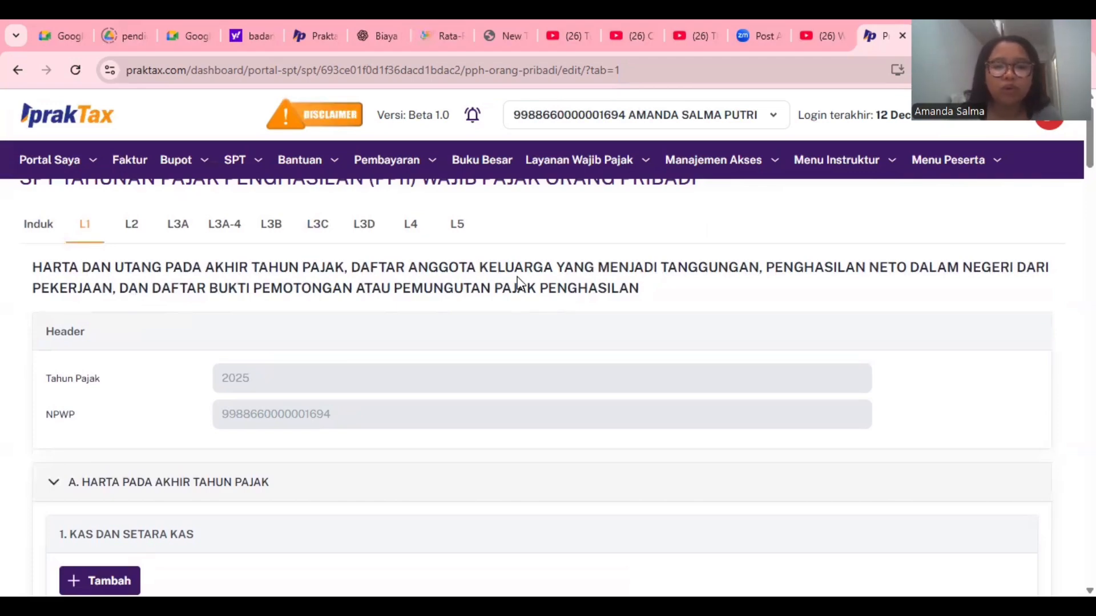
scroll(518, 281, down, 2)
scroll(519, 281, down, 2)
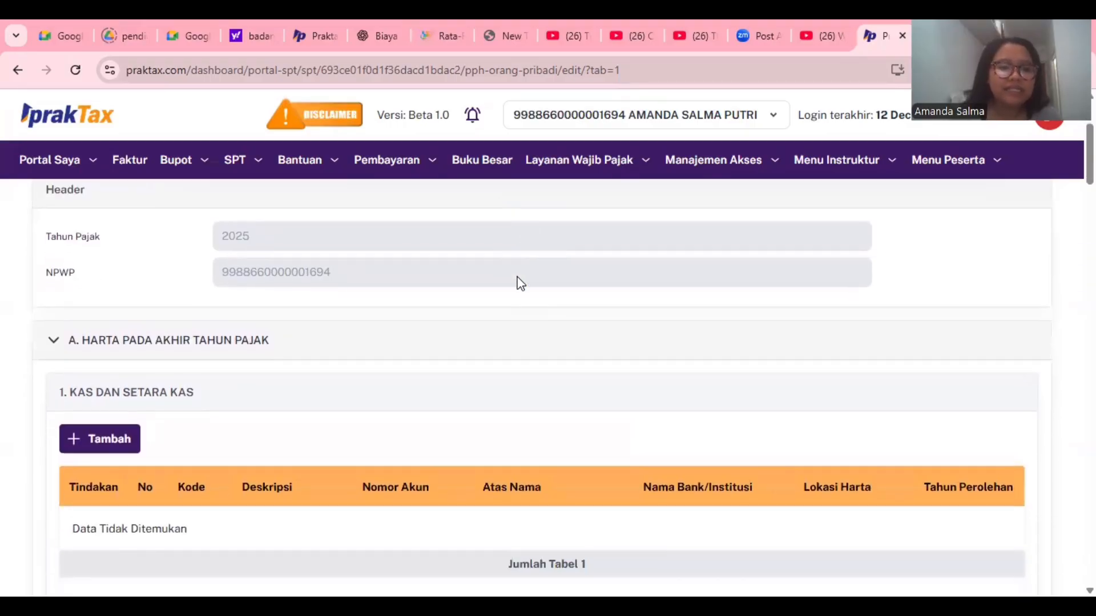
scroll(518, 285, down, 1)
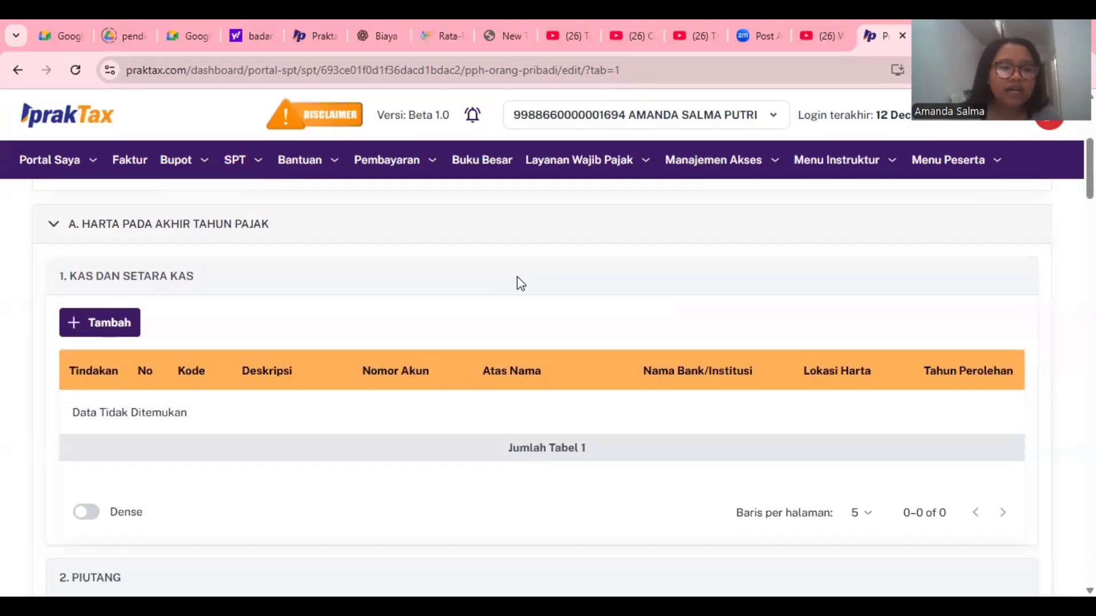
scroll(519, 283, down, 1)
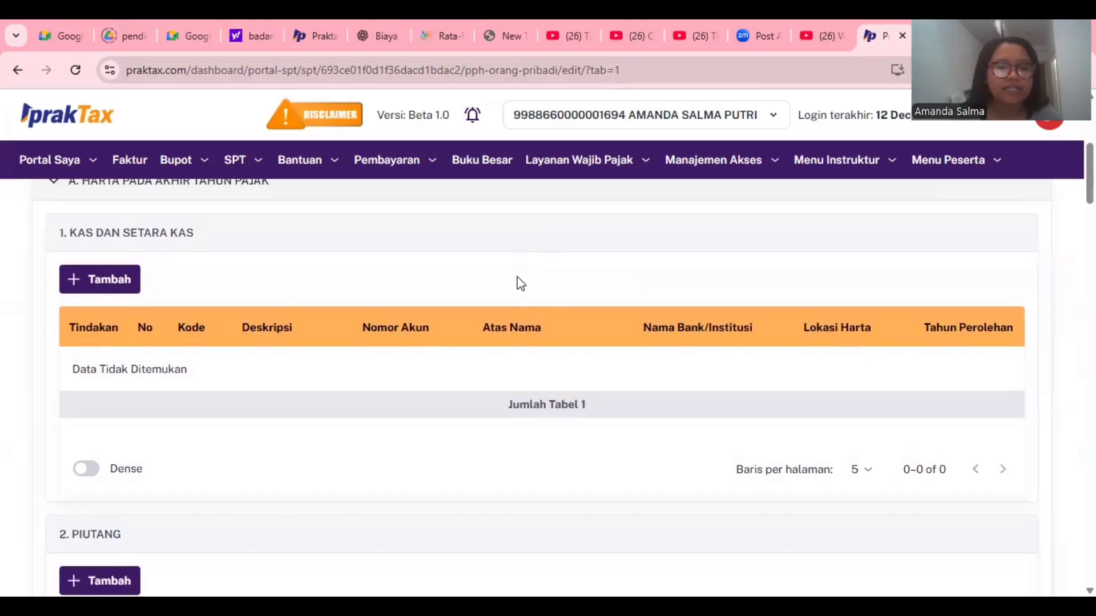
scroll(519, 282, down, 2)
scroll(519, 282, down, 5)
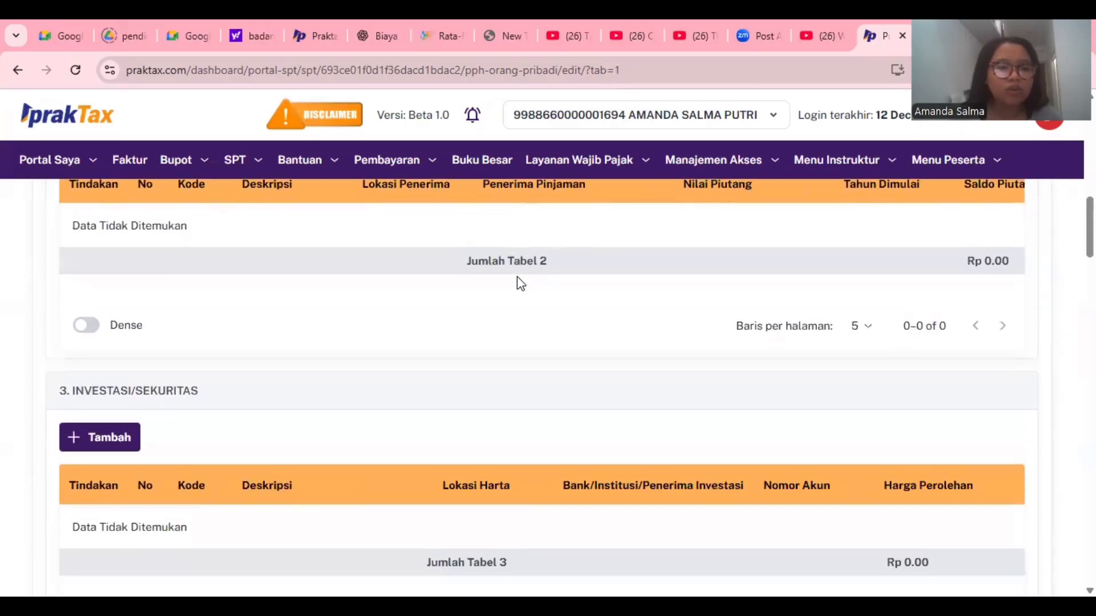
scroll(520, 283, down, 3)
scroll(520, 283, down, 6)
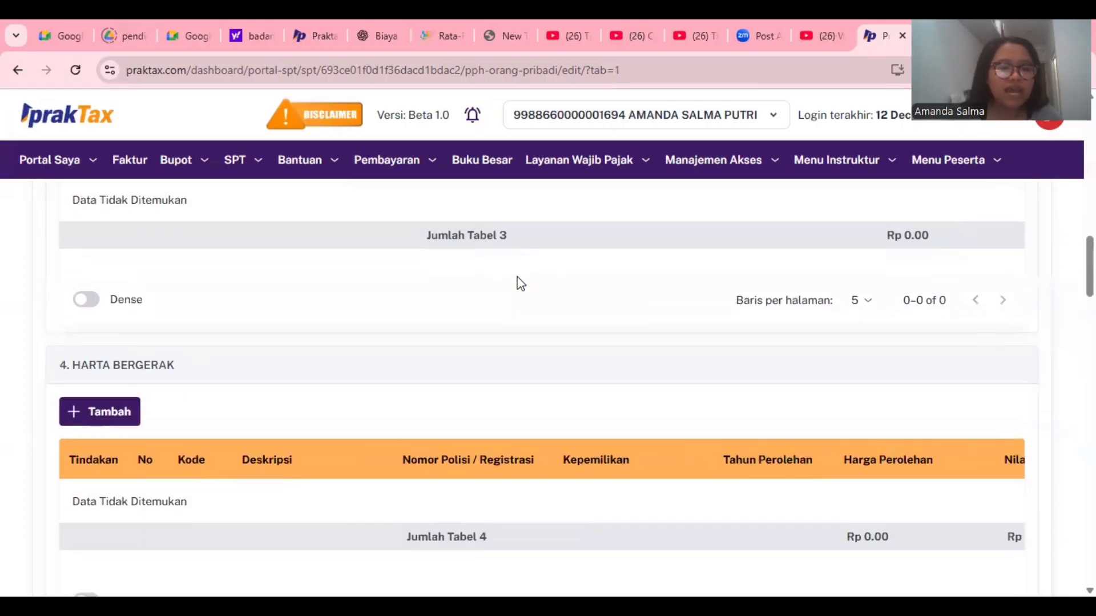
scroll(520, 283, down, 8)
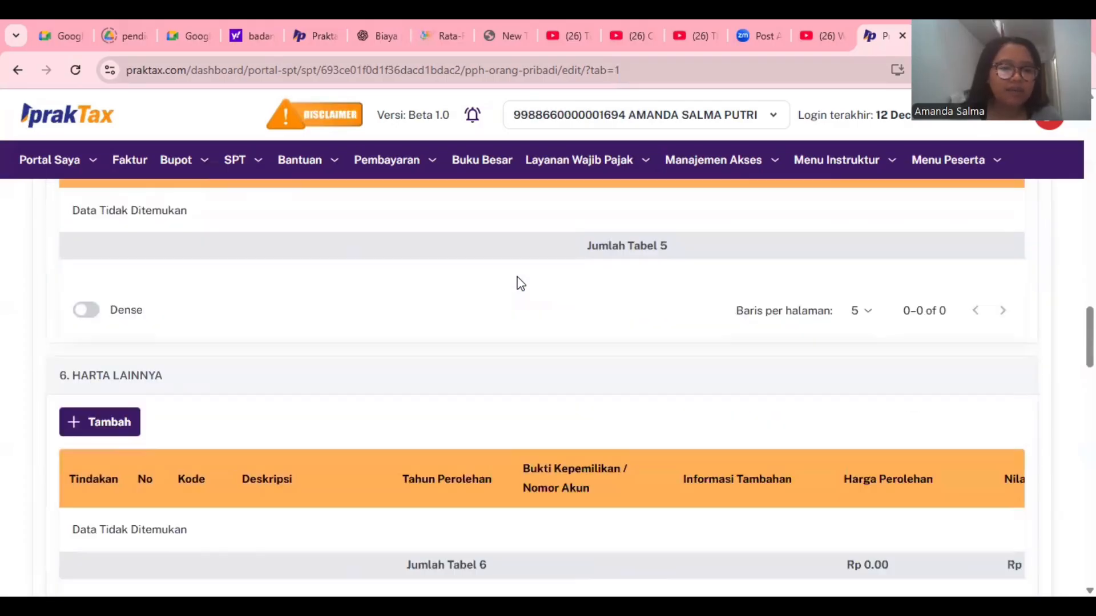
scroll(520, 283, down, 6)
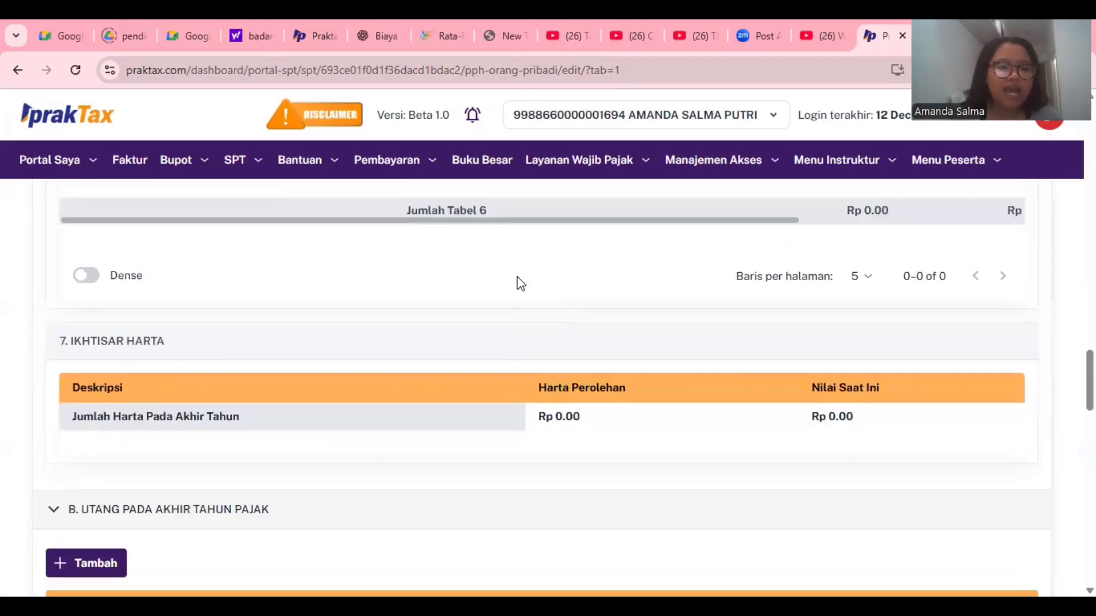
Examine L1's sections B to E on debts, family dependants, domestic net employment income and tax withholding slips
scroll(520, 283, down, 1)
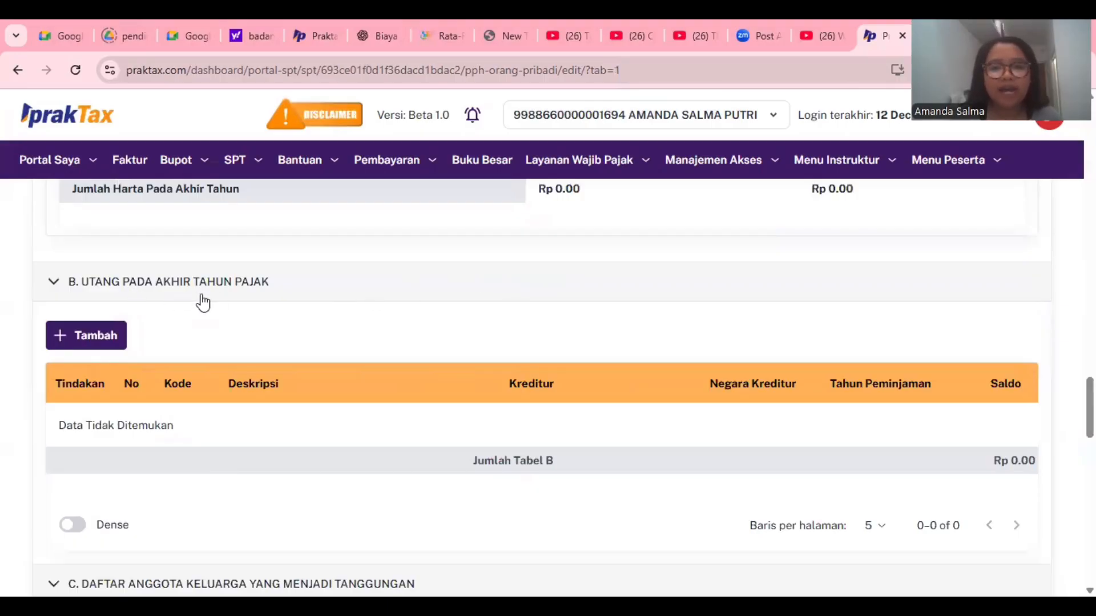
scroll(204, 303, down, 3)
scroll(204, 301, up, 3)
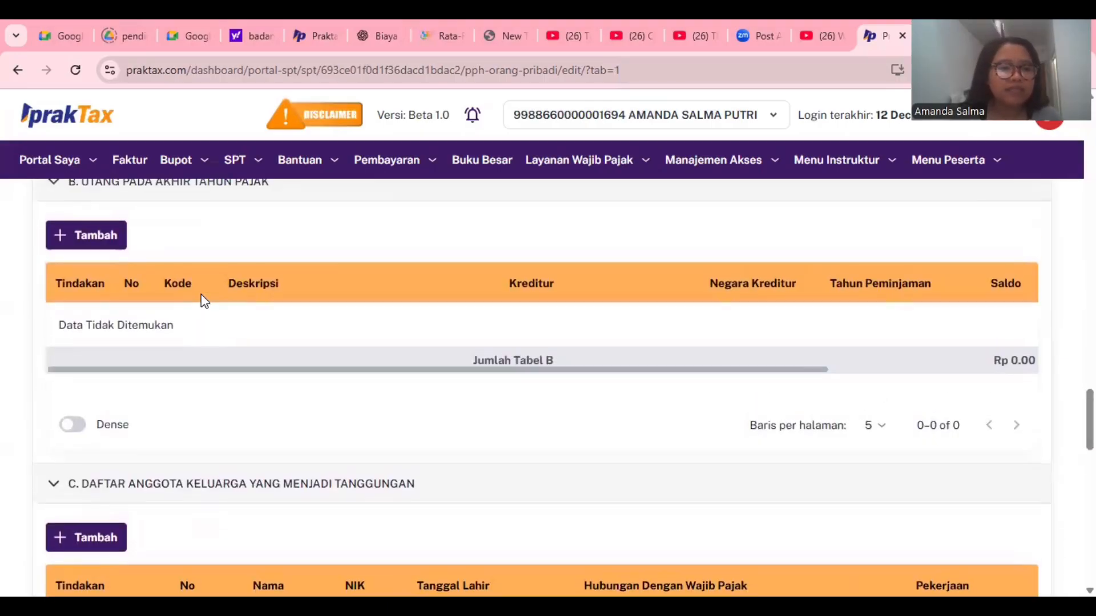
scroll(204, 301, down, 3)
scroll(205, 301, up, 2)
scroll(205, 302, up, 2)
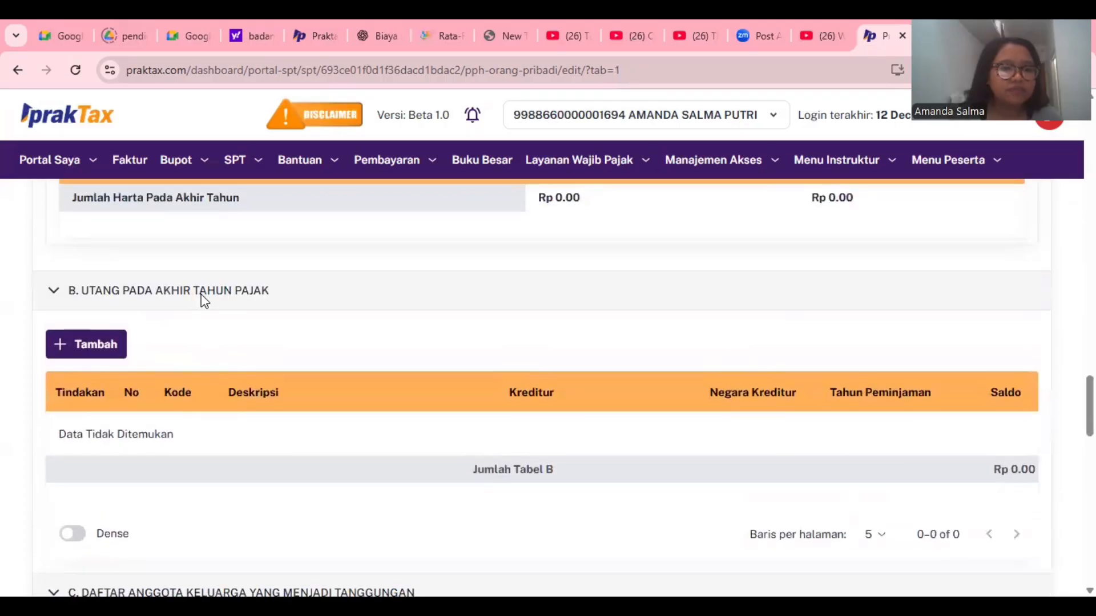
scroll(204, 301, down, 4)
scroll(204, 301, down, 2)
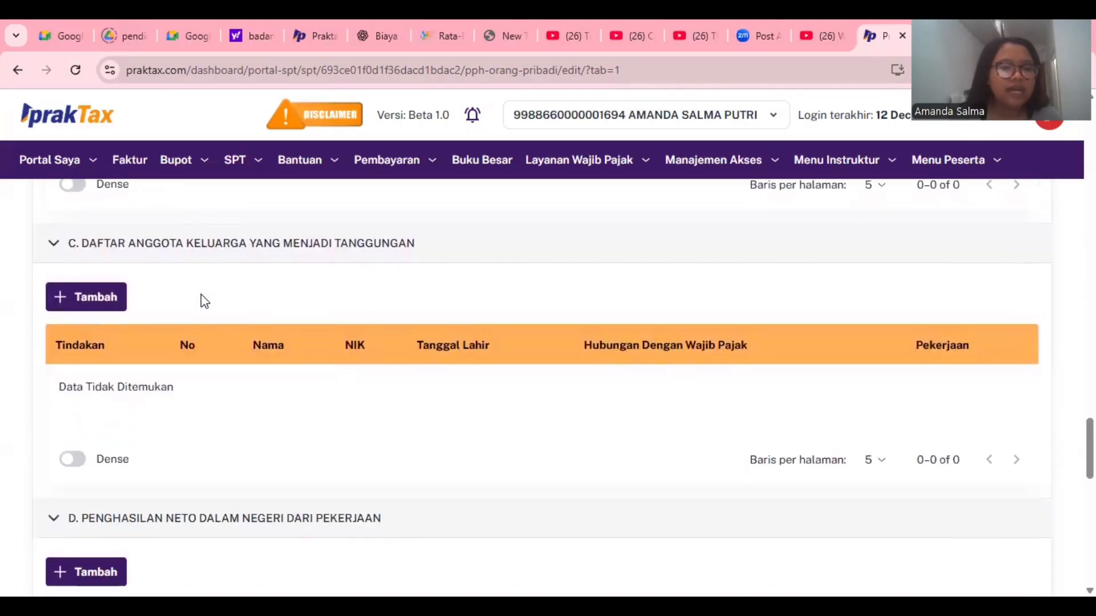
scroll(204, 301, down, 2)
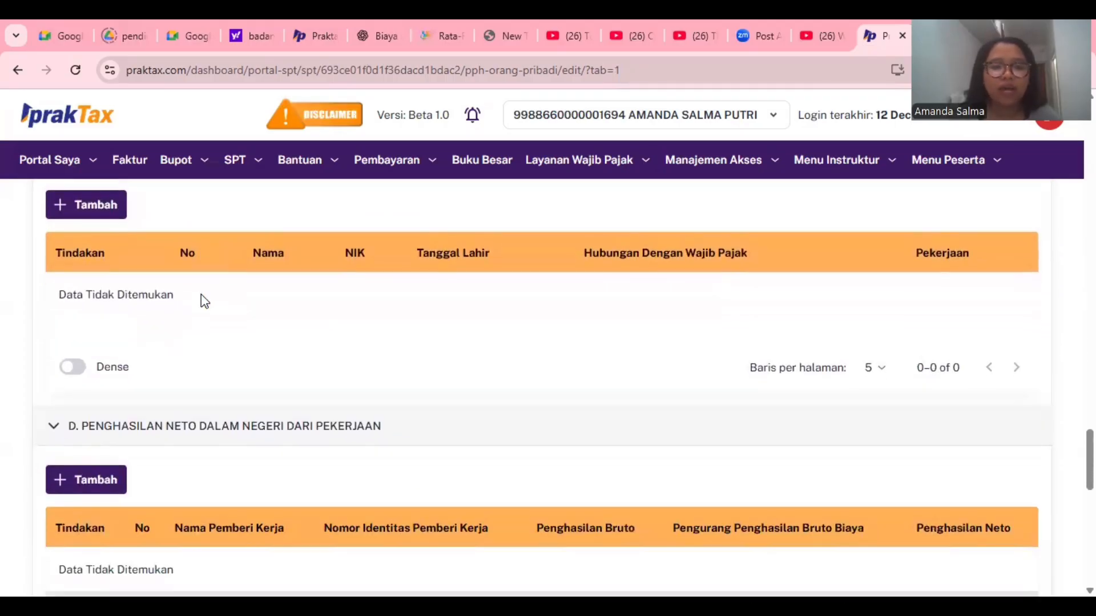
scroll(204, 301, down, 3)
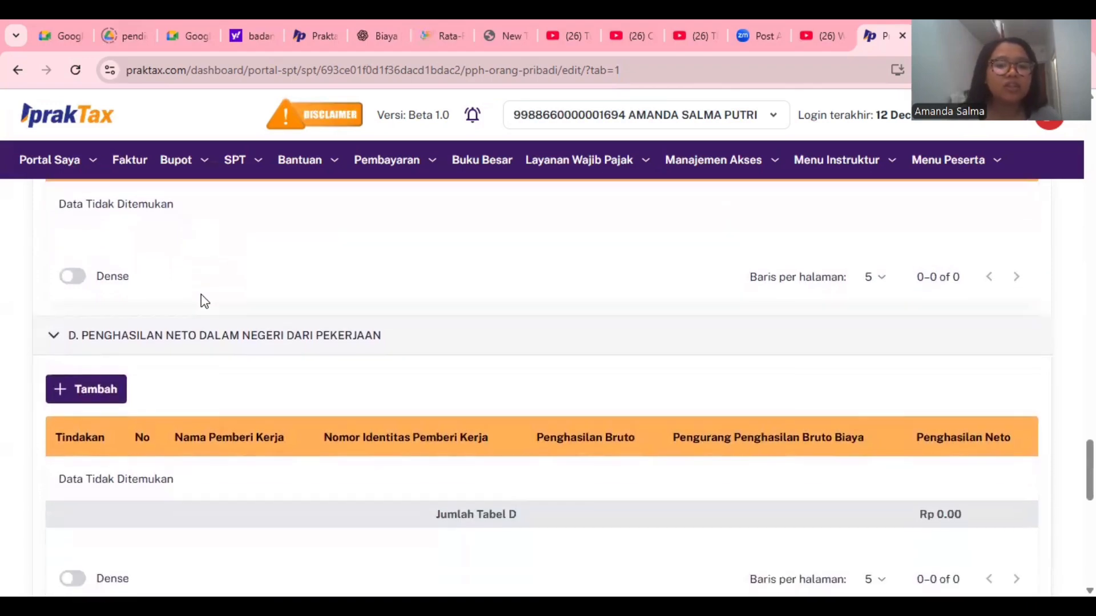
scroll(204, 302, down, 8)
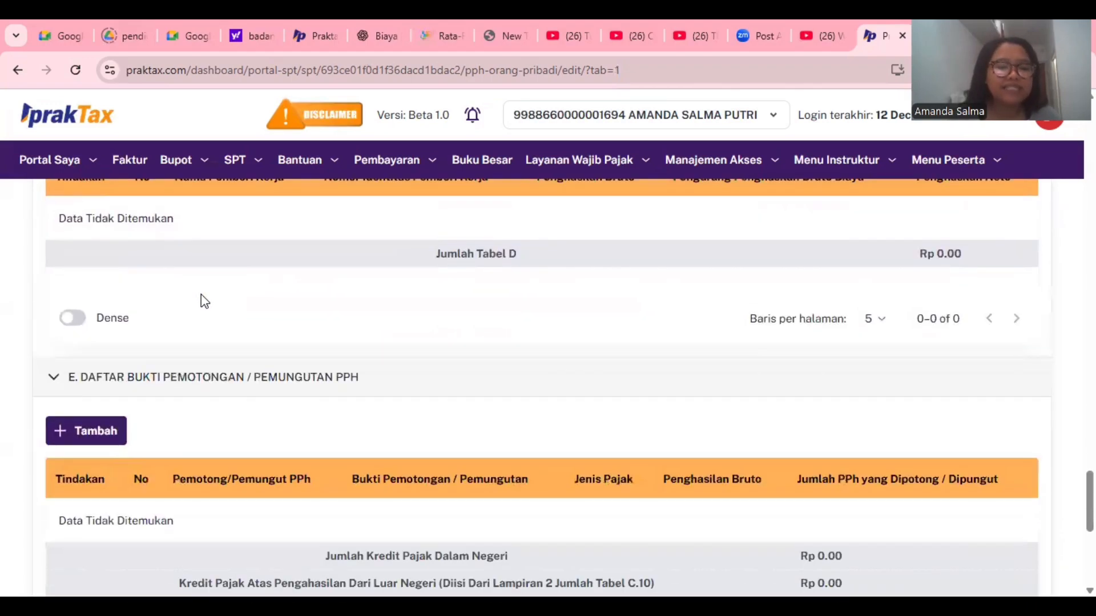
scroll(203, 302, down, 6)
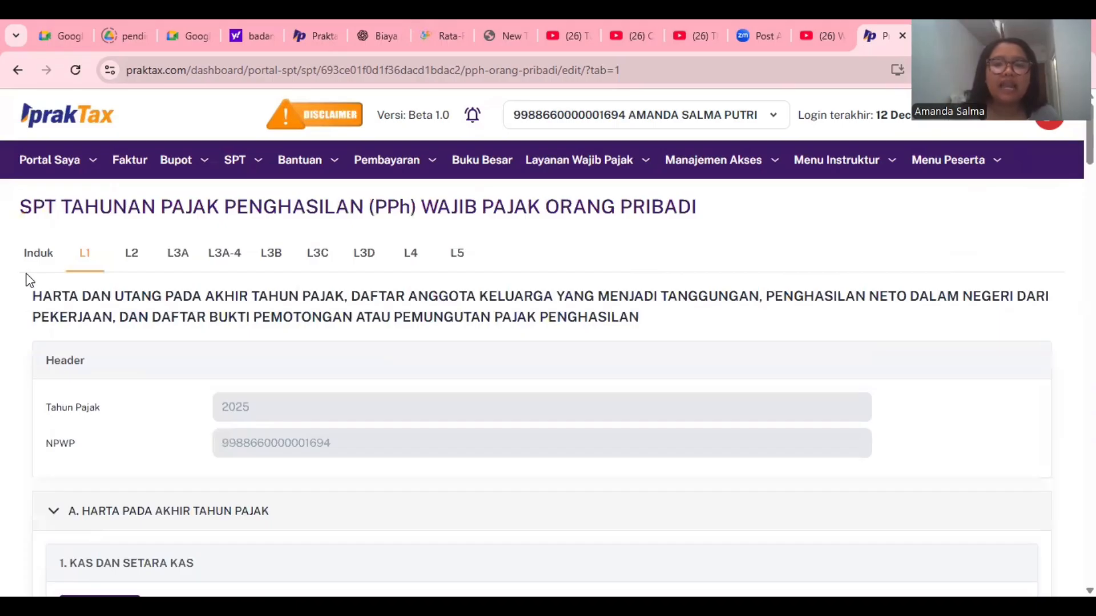
Review attachment L2's sections A to C on final-taxed, non-taxable and foreign net income, and save the changes
click(135, 262)
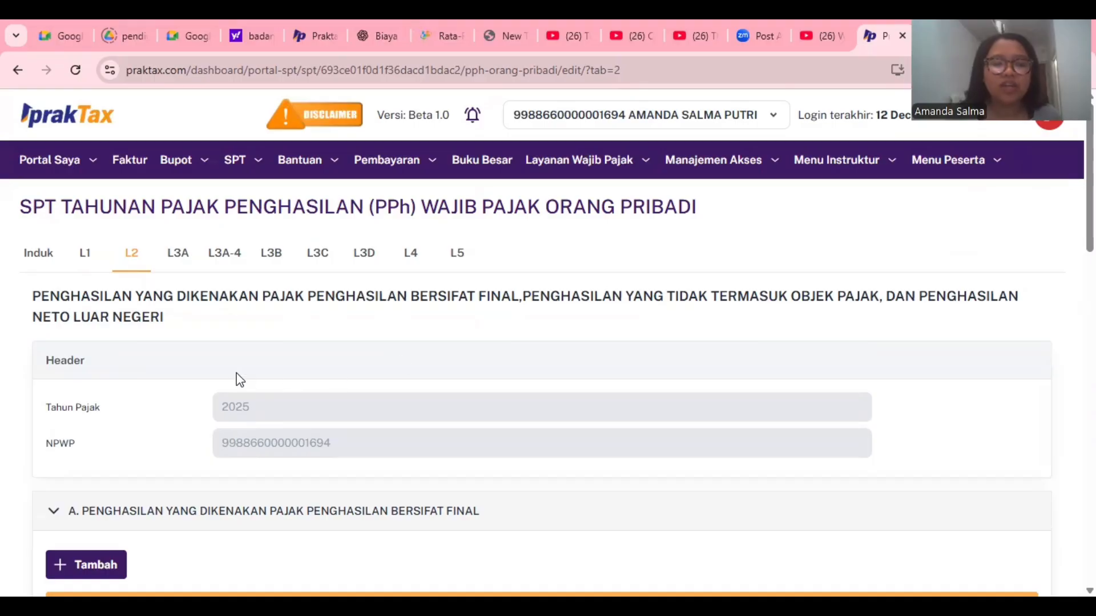
scroll(240, 379, down, 1)
scroll(240, 380, up, 1)
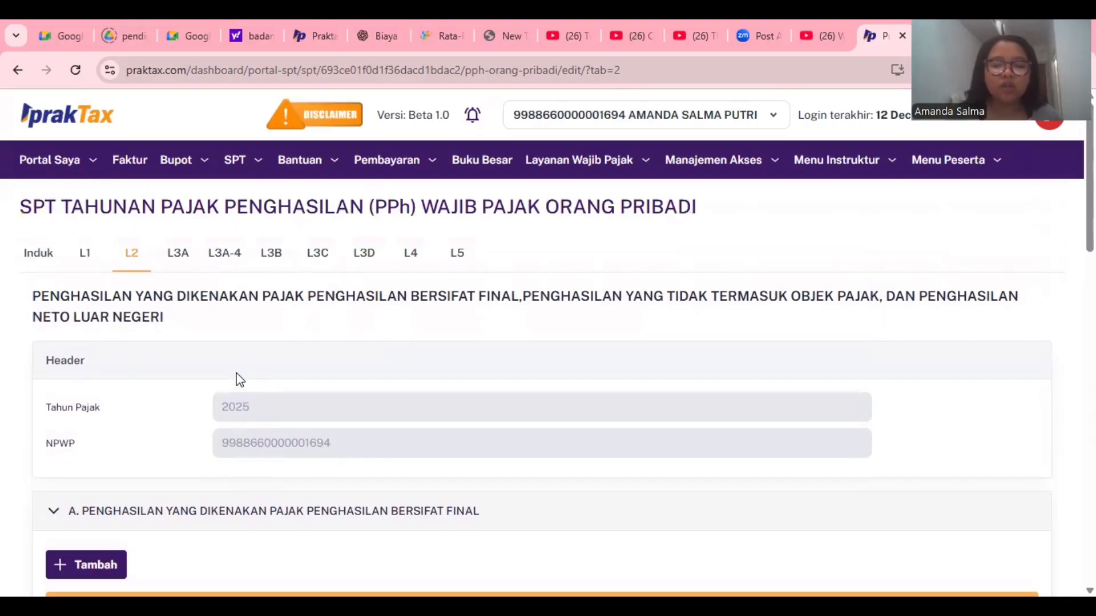
scroll(240, 379, down, 2)
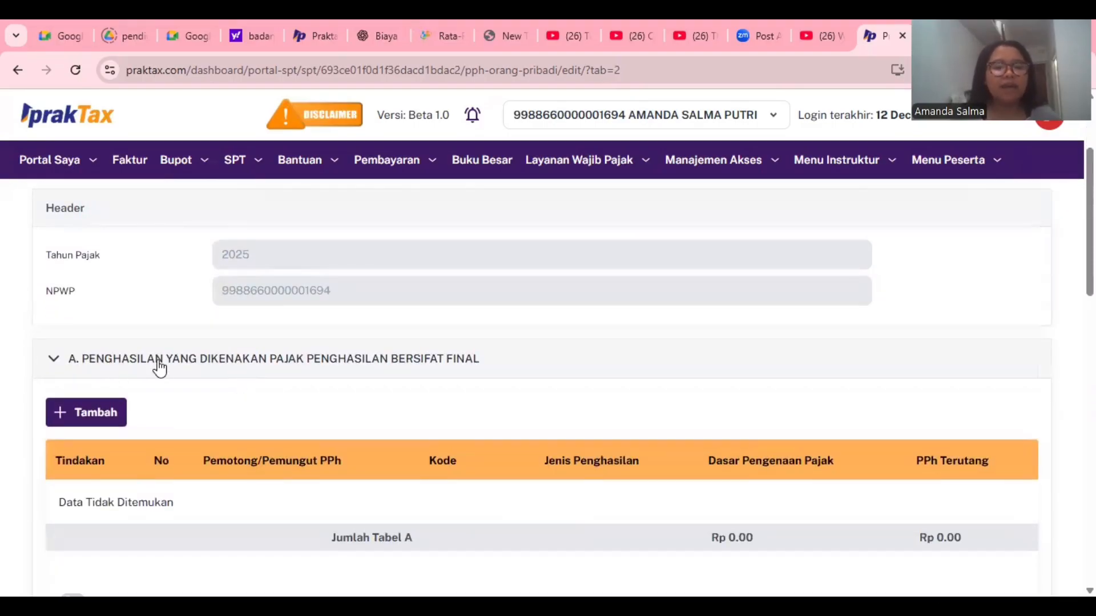
scroll(195, 368, down, 3)
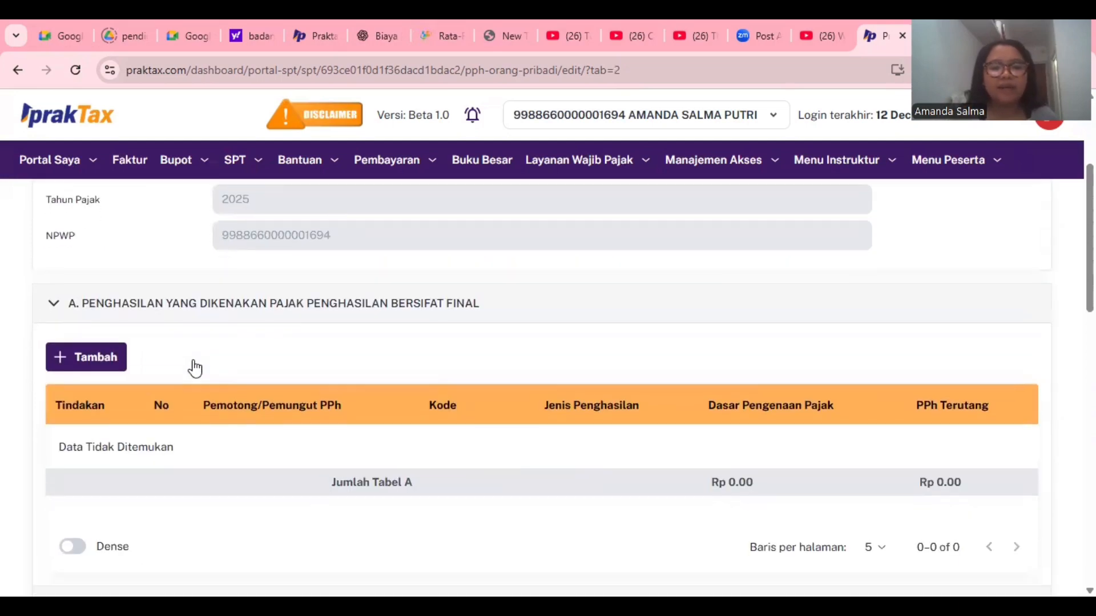
scroll(193, 361, down, 1)
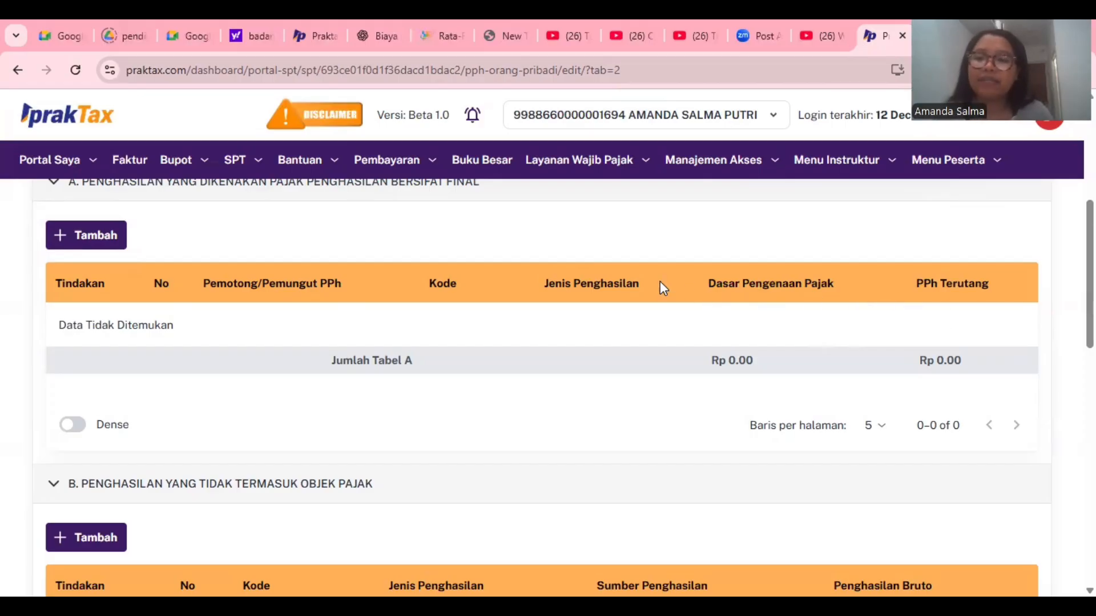
scroll(660, 282, down, 3)
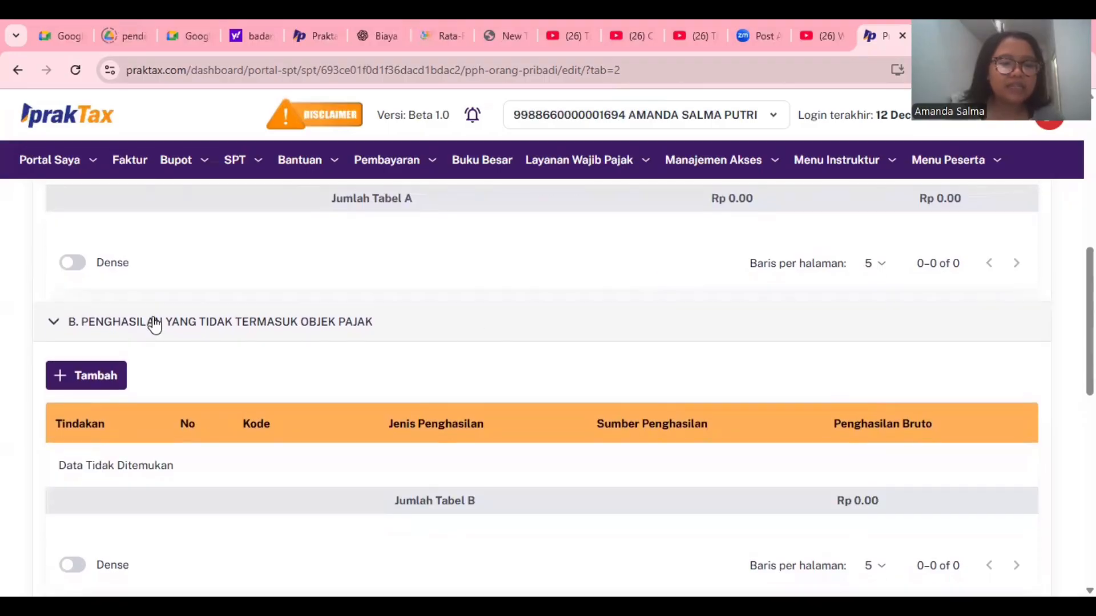
scroll(152, 323, down, 2)
scroll(153, 316, down, 4)
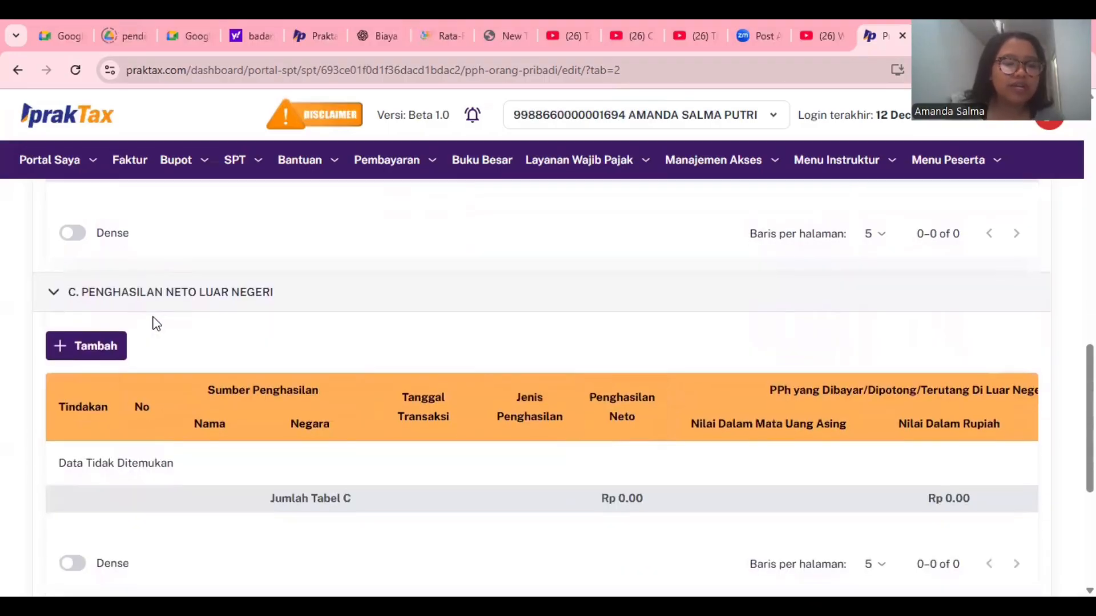
scroll(154, 320, down, 4)
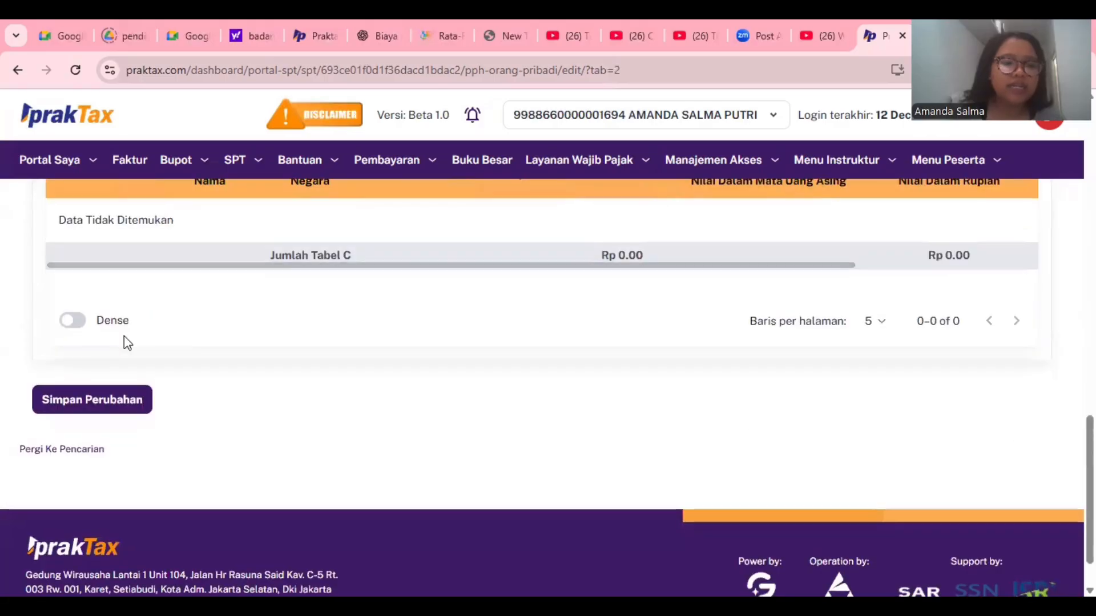
click(106, 408)
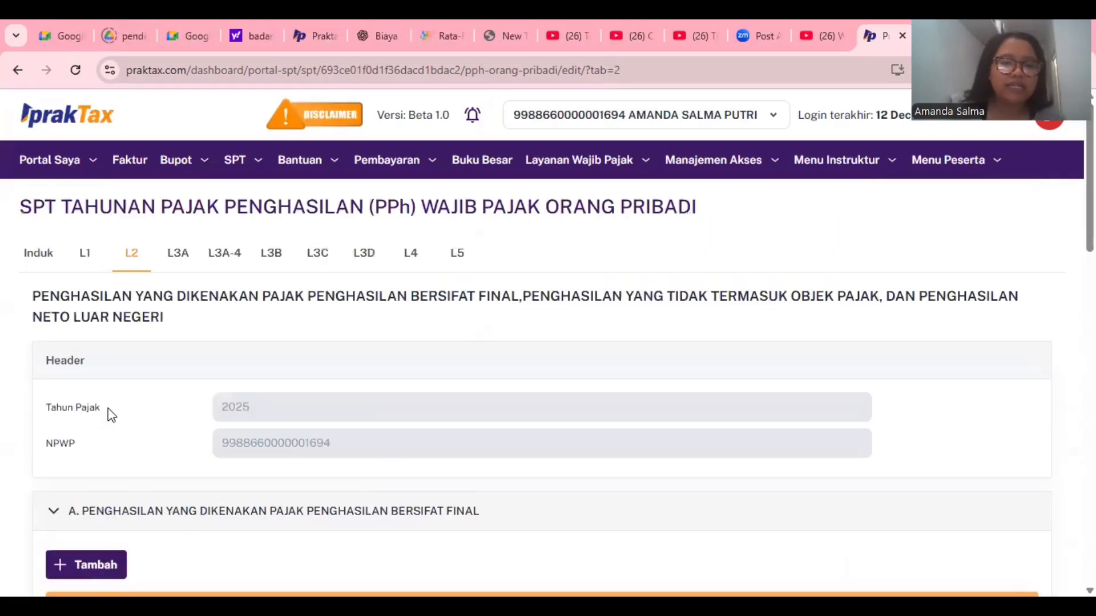
Open attachment L3A and examine section A, Laporan Laba Rugi, from the Penjualan accounts to Laba (Rugi) Sebelum Pajak
click(178, 252)
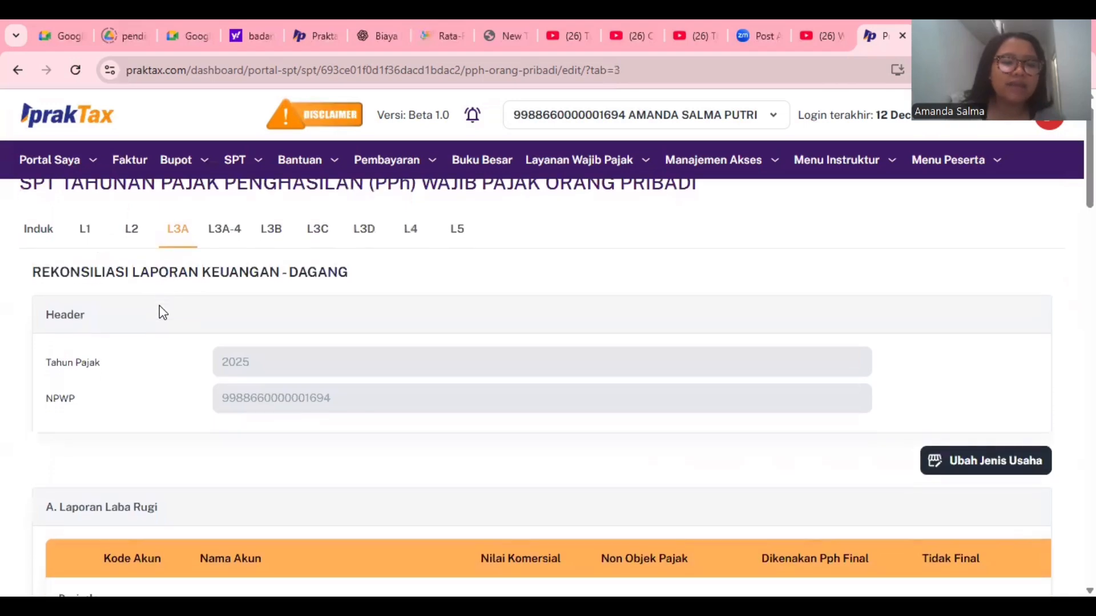
scroll(163, 313, down, 4)
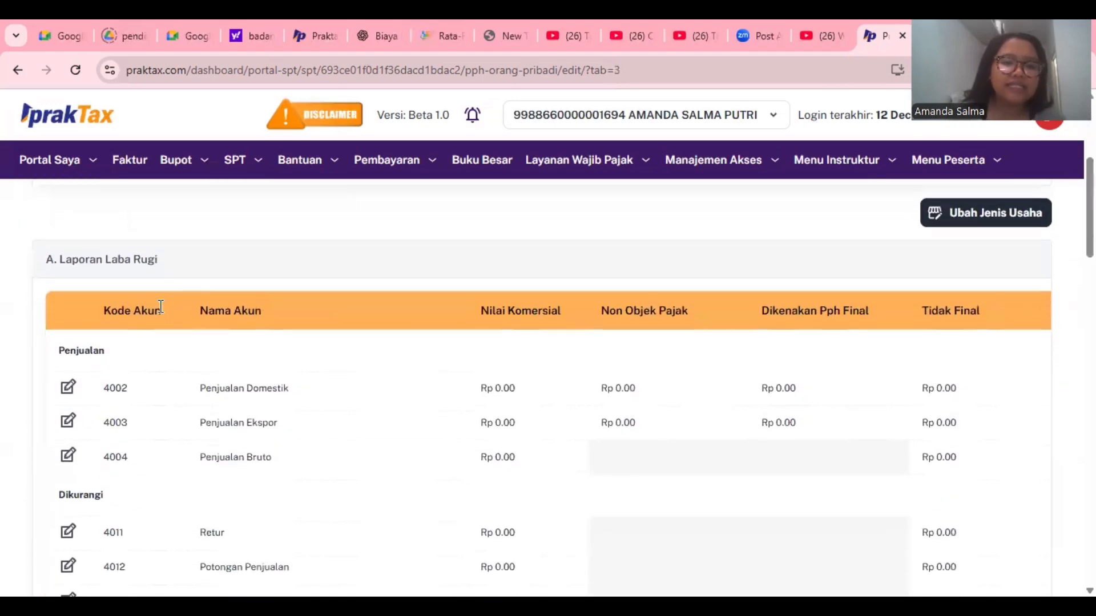
scroll(161, 306, down, 10)
scroll(163, 313, up, 5)
scroll(162, 313, down, 13)
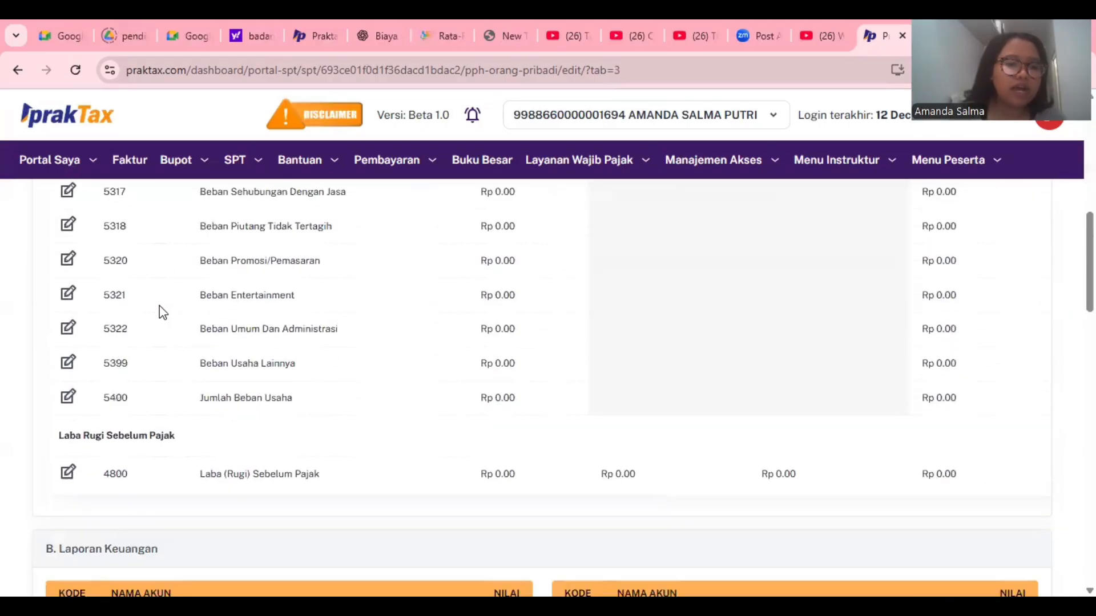
scroll(163, 313, right, 1)
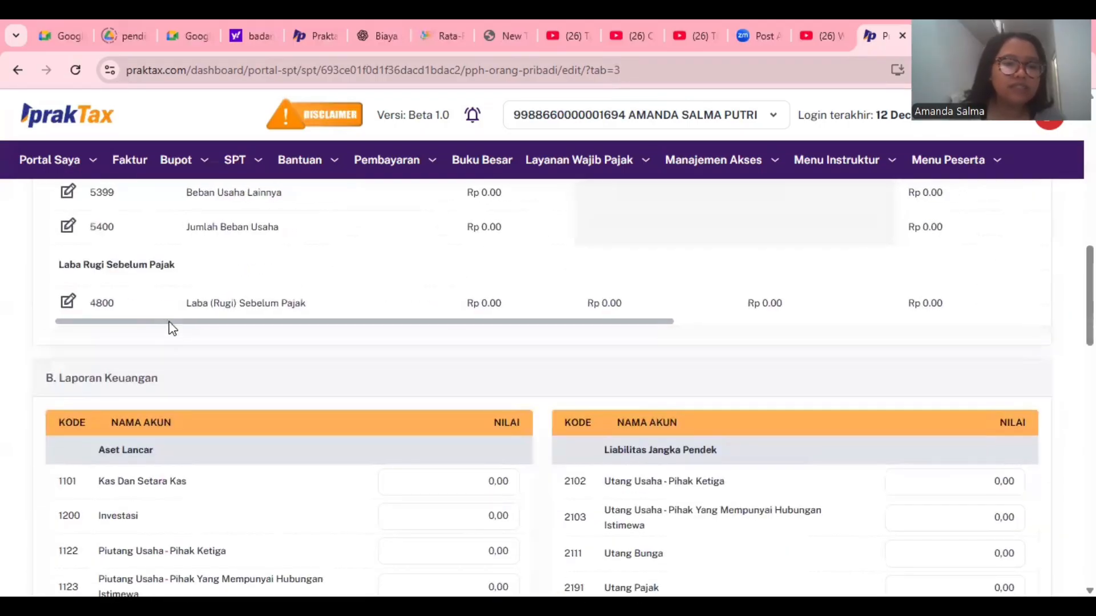
scroll(175, 333, up, 15)
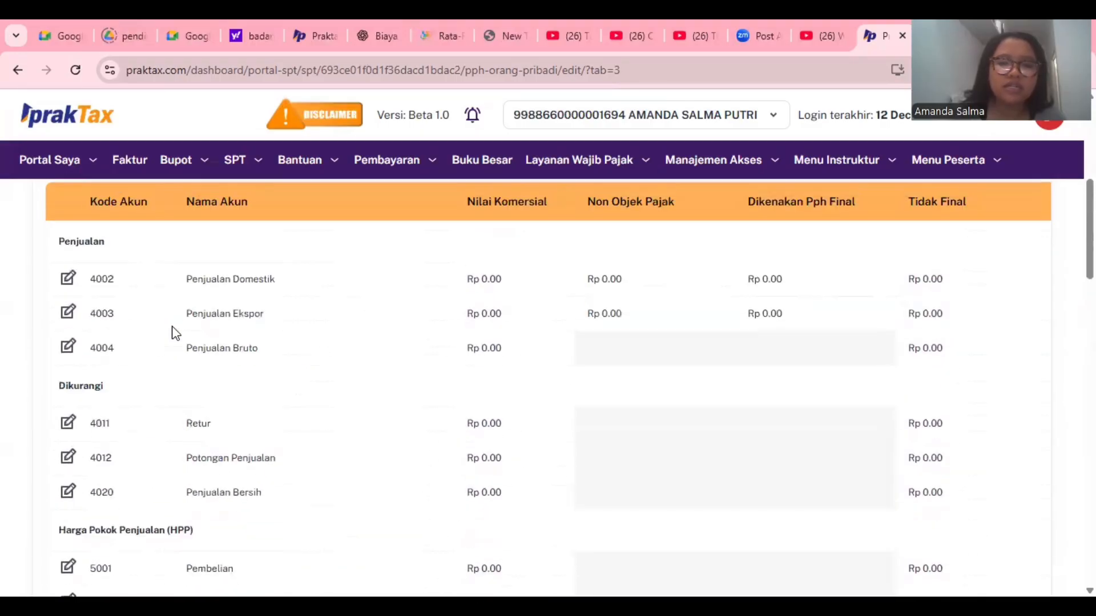
scroll(174, 332, down, 15)
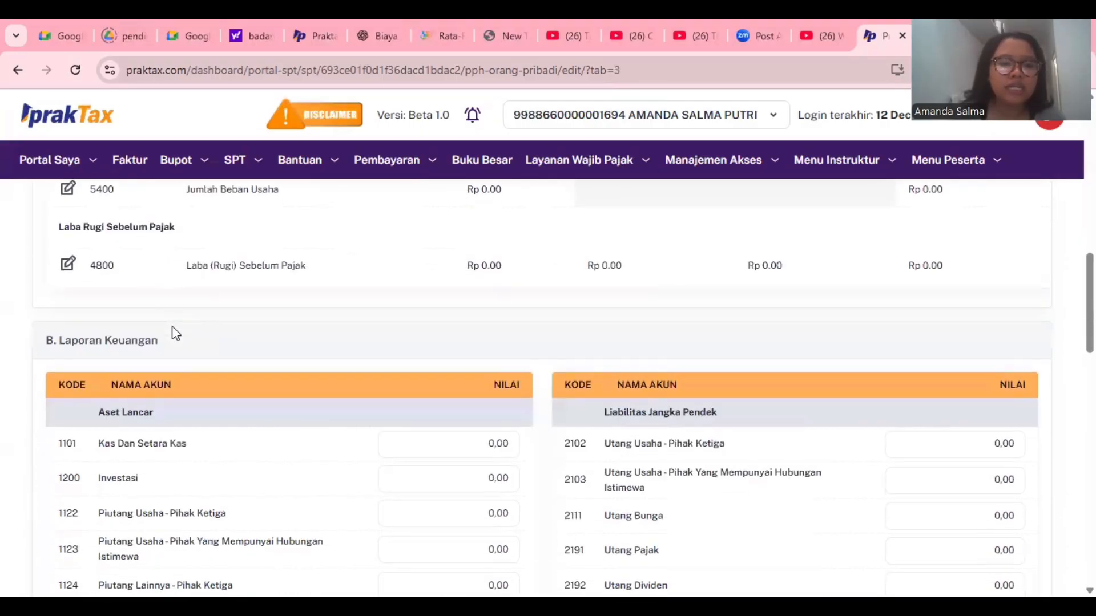
scroll(180, 353, up, 4)
scroll(180, 354, down, 1)
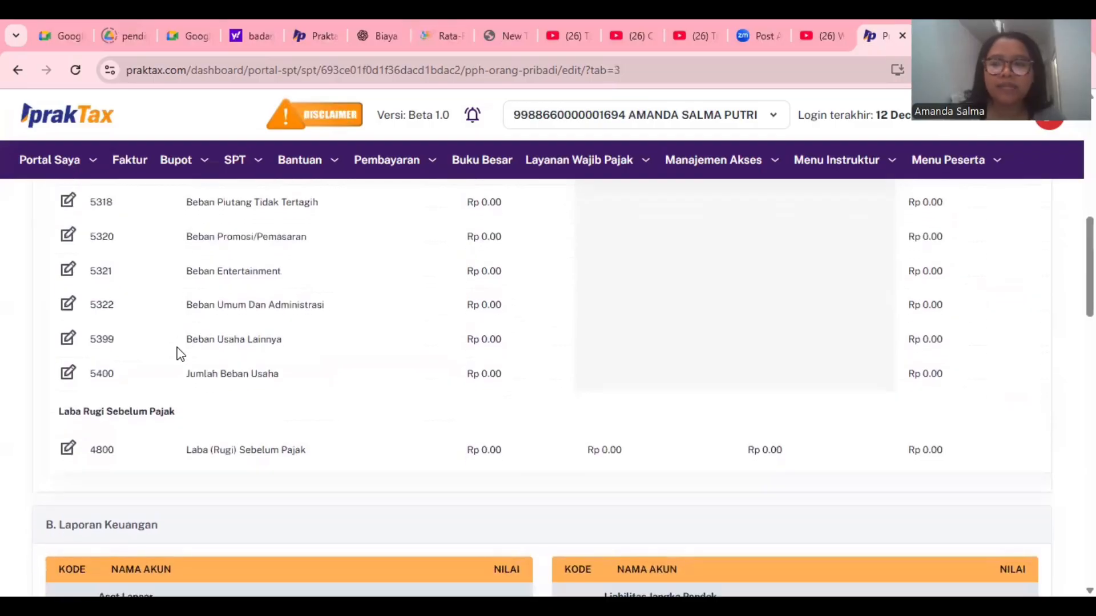
Review L3A's section B, Laporan Keuangan, from Aset Lancar to the audit and Konsultan Pajak fields, and save the changes
scroll(178, 349, down, 3)
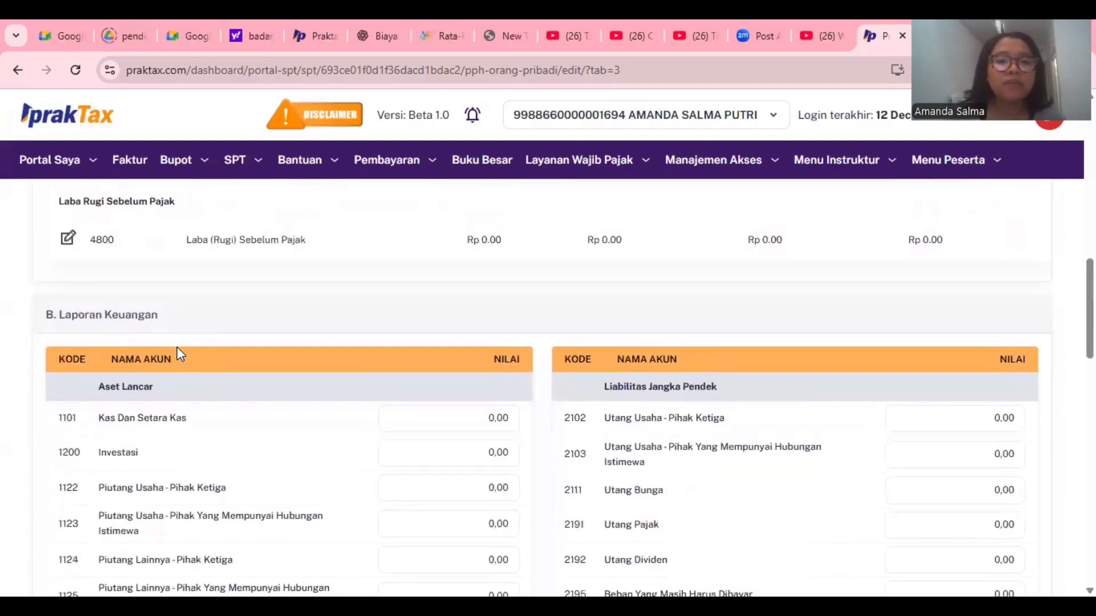
scroll(178, 355, down, 1)
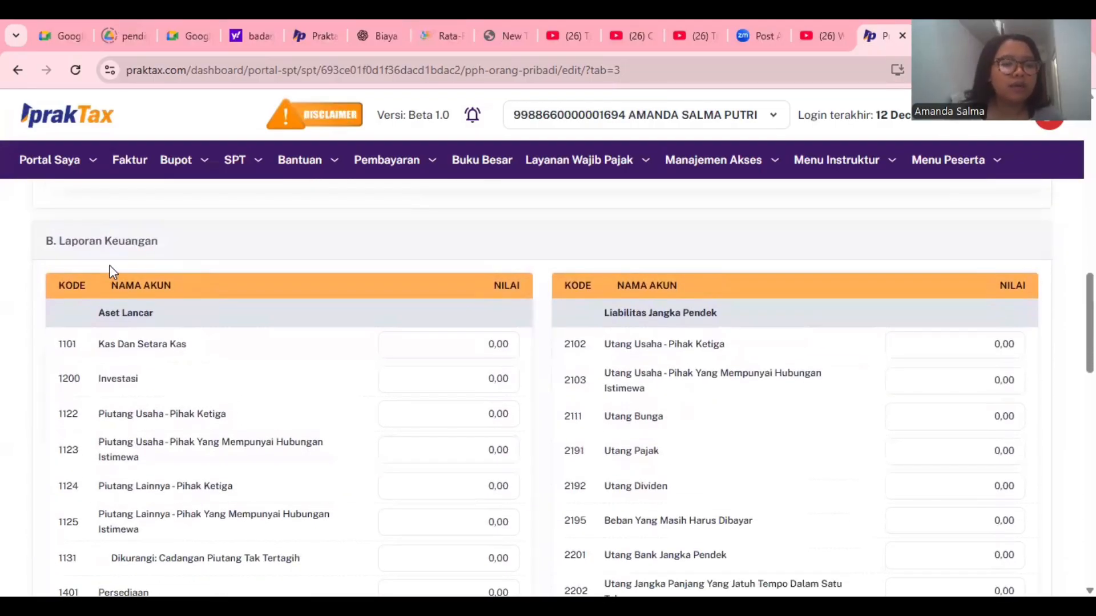
scroll(112, 272, down, 1)
scroll(112, 272, down, 1)
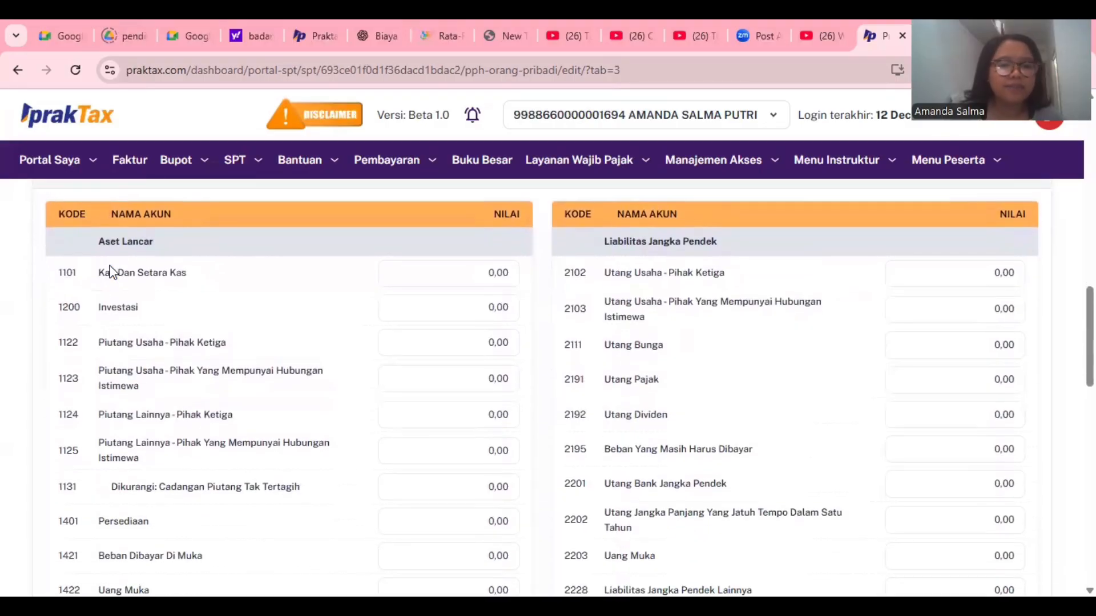
scroll(116, 334, down, 5)
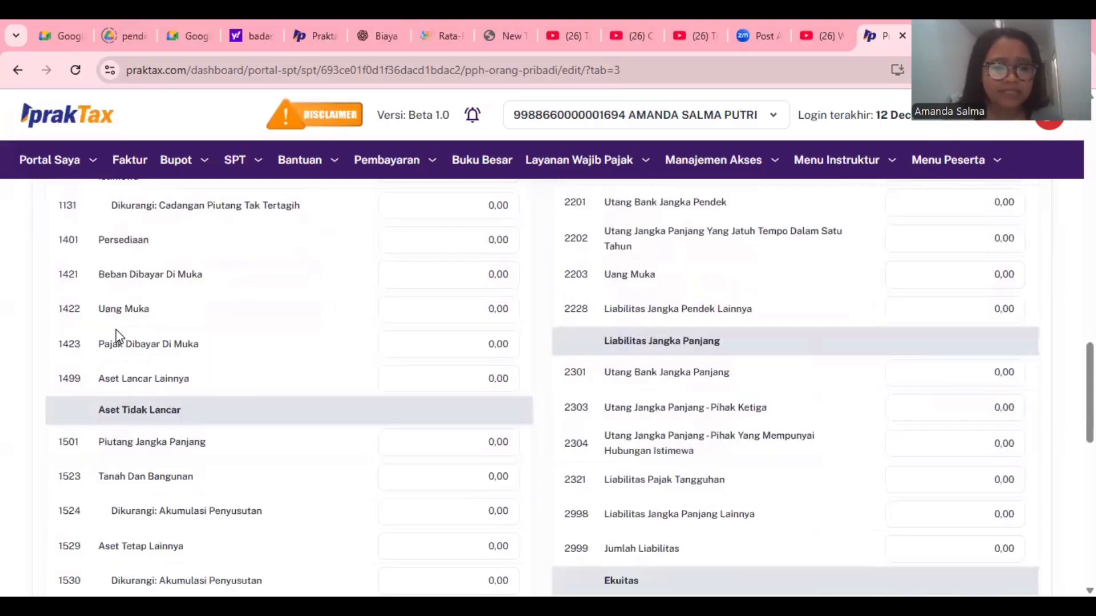
scroll(115, 330, down, 3)
scroll(115, 330, down, 4)
scroll(115, 330, down, 3)
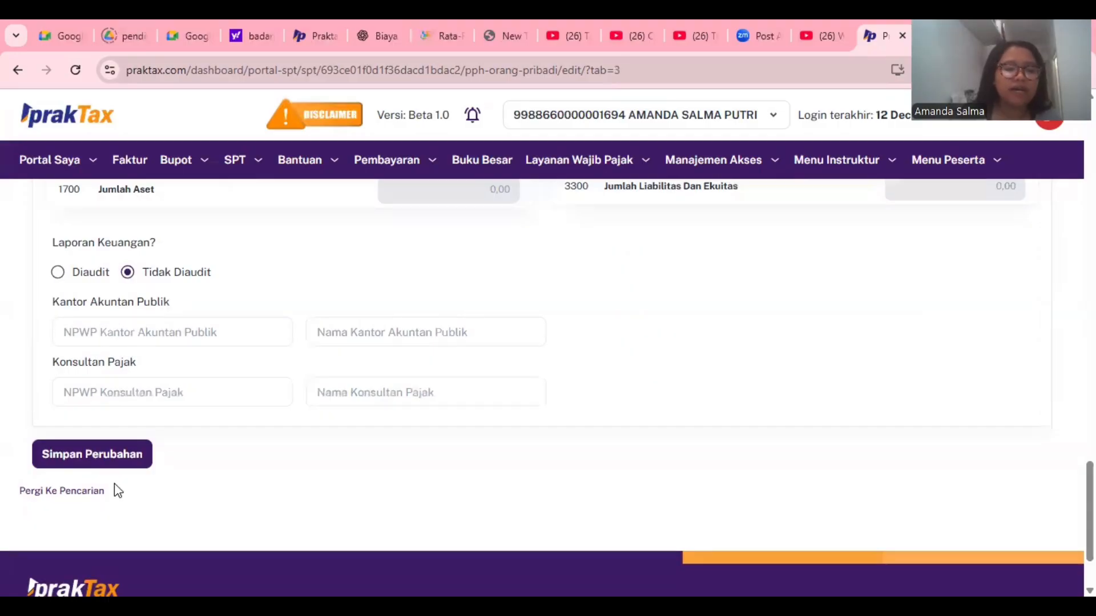
click(73, 460)
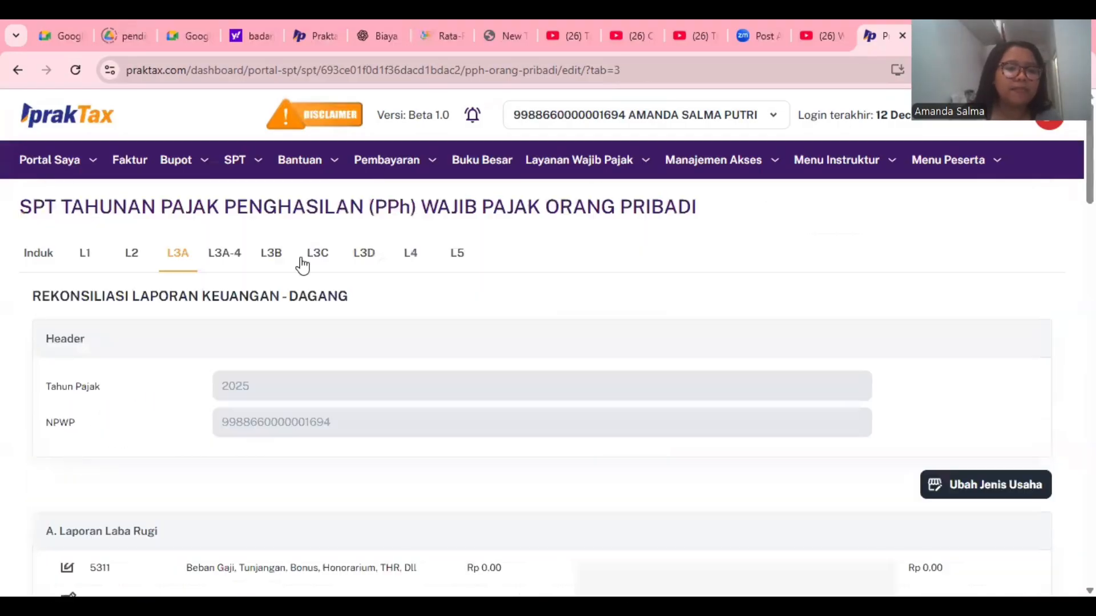
Look through attachment L3A-4's section A on net business income based on Pencatatan and section B on other domestic net income
click(234, 255)
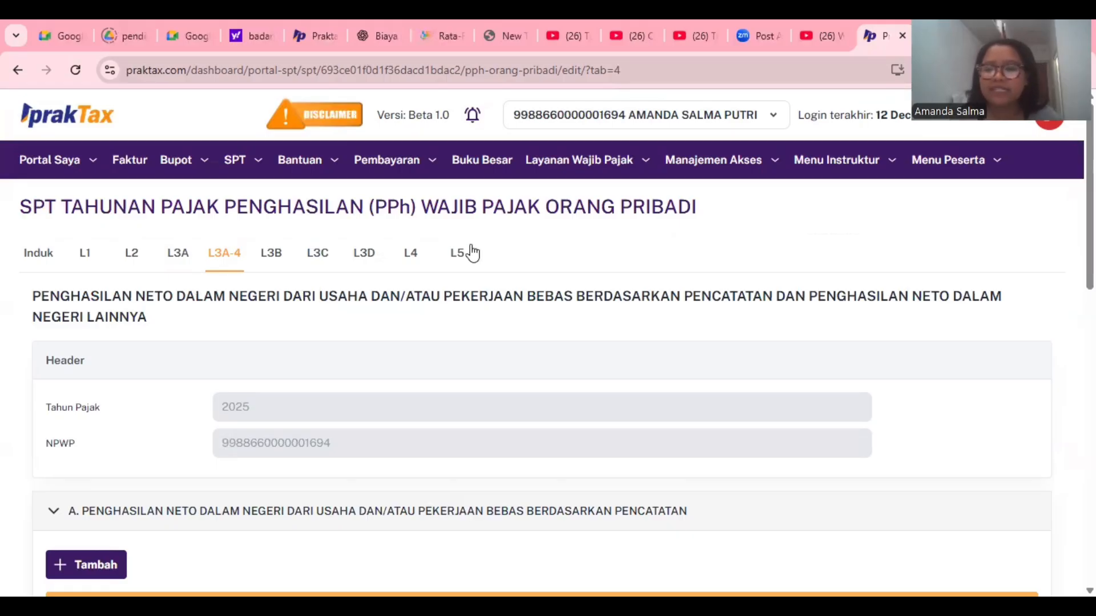
scroll(309, 296, down, 5)
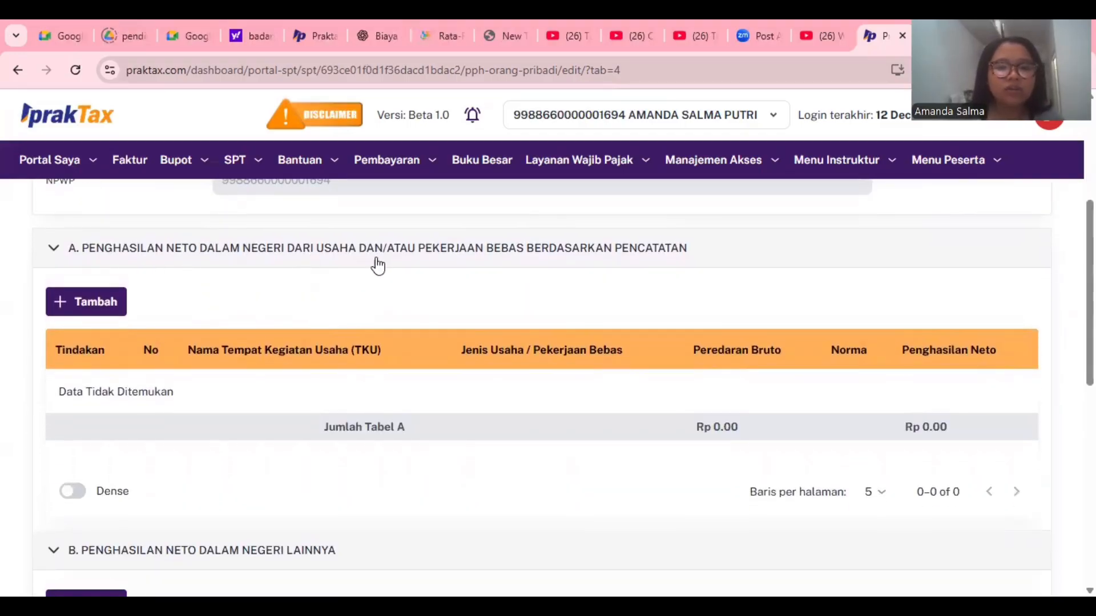
scroll(544, 261, down, 2)
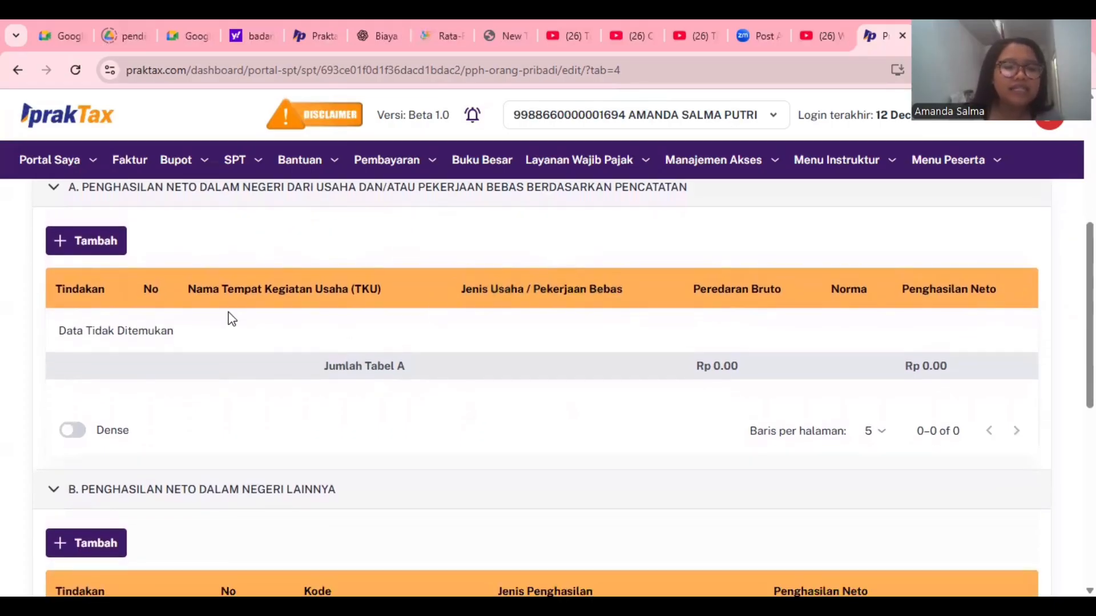
scroll(231, 318, down, 1)
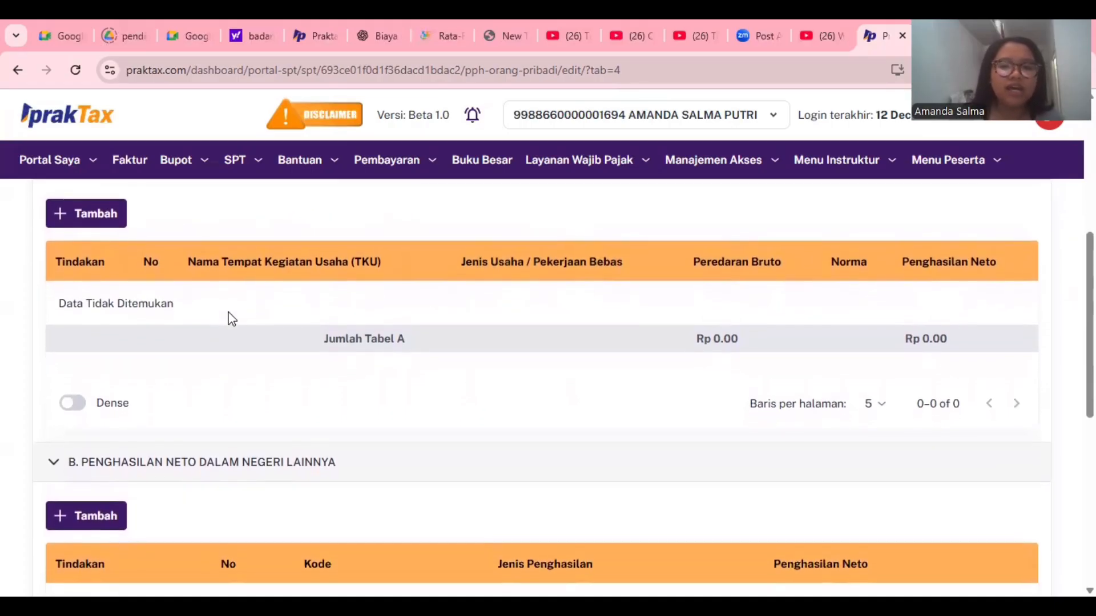
scroll(231, 318, down, 1)
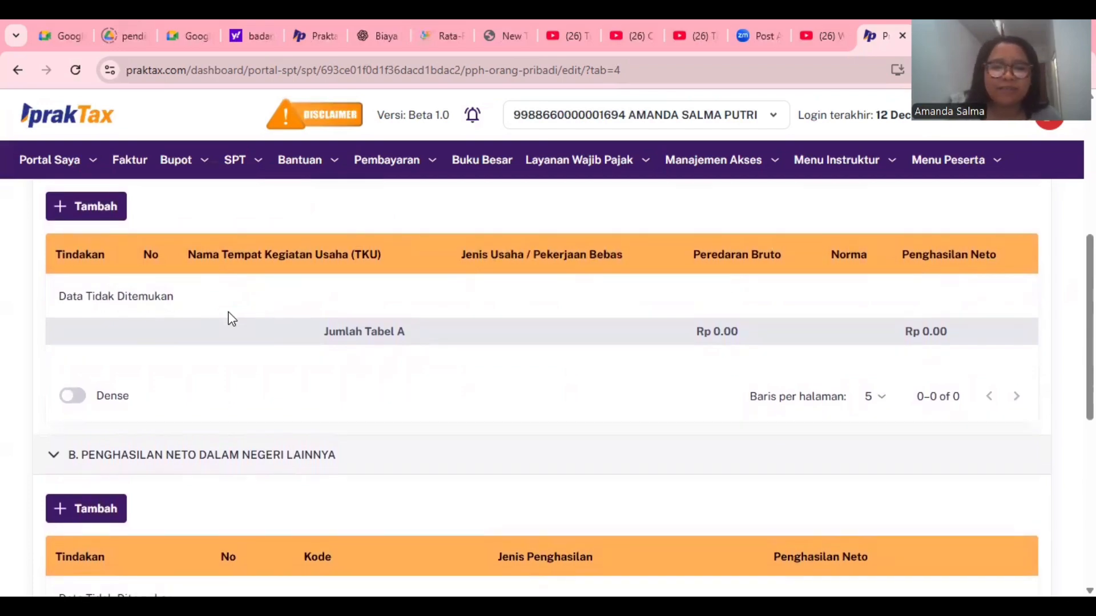
scroll(230, 319, down, 4)
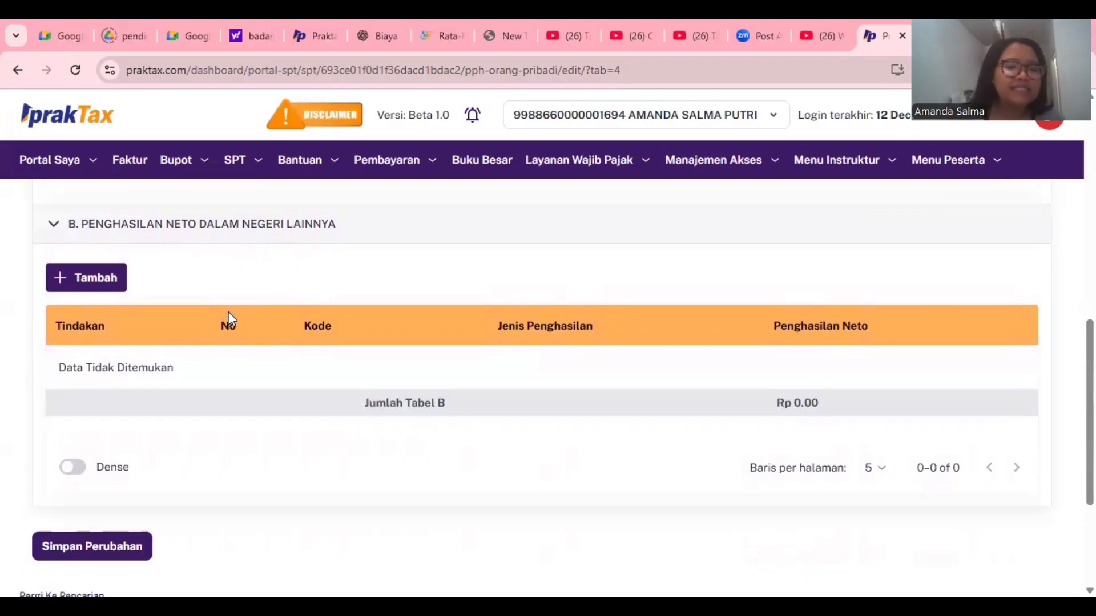
scroll(228, 313, down, 1)
scroll(228, 313, up, 9)
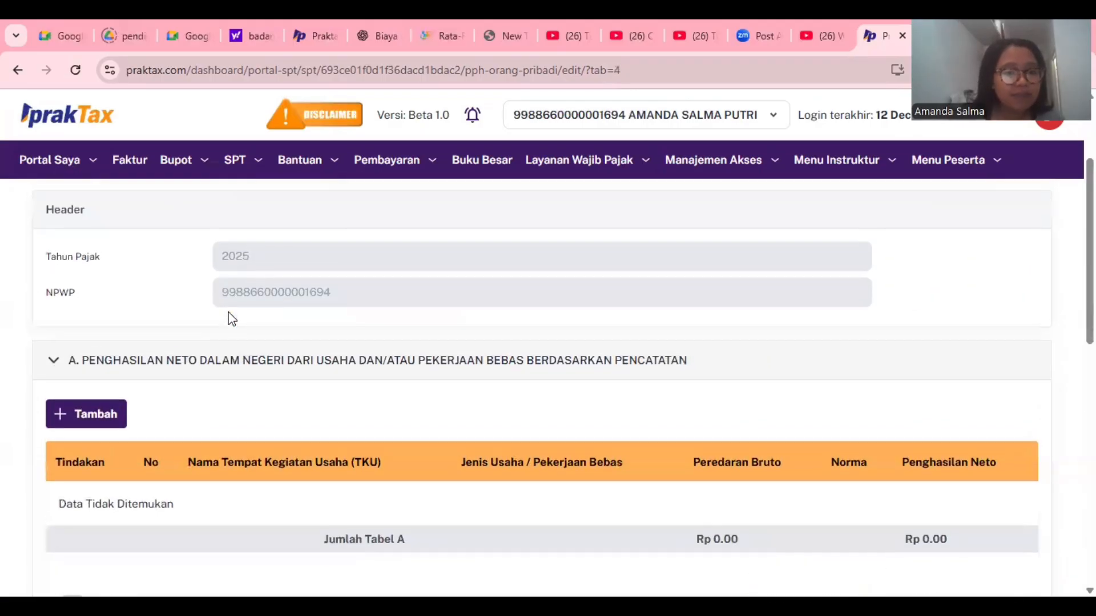
scroll(231, 319, up, 3)
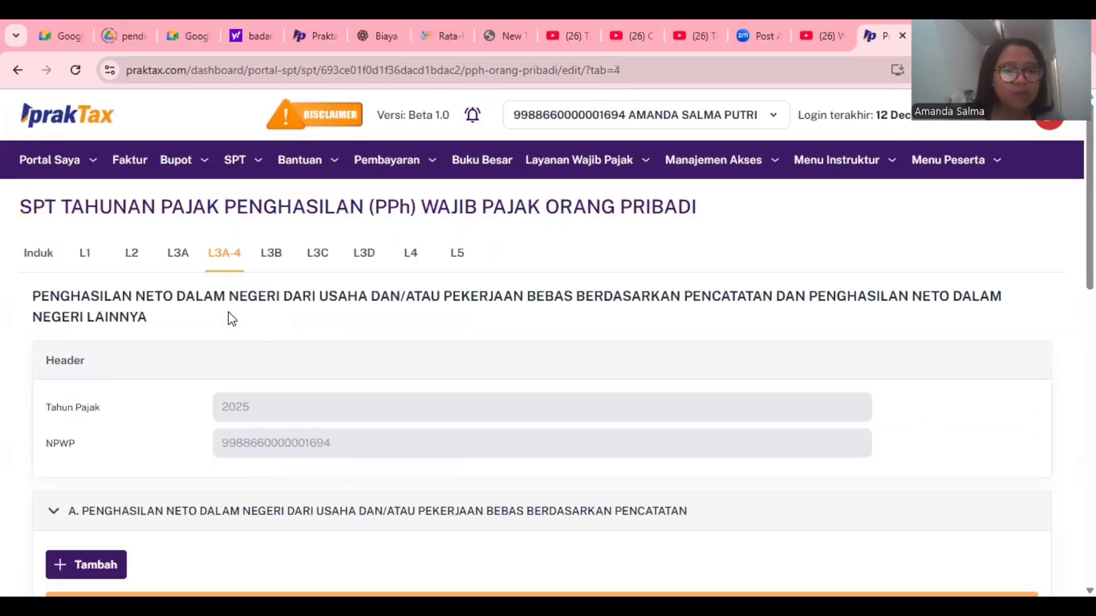
Open attachment L3B and examine Daftar Tempat Kegiatan Usaha and section A's monthly Peredaran Bruto recap
click(275, 253)
scroll(251, 371, down, 1)
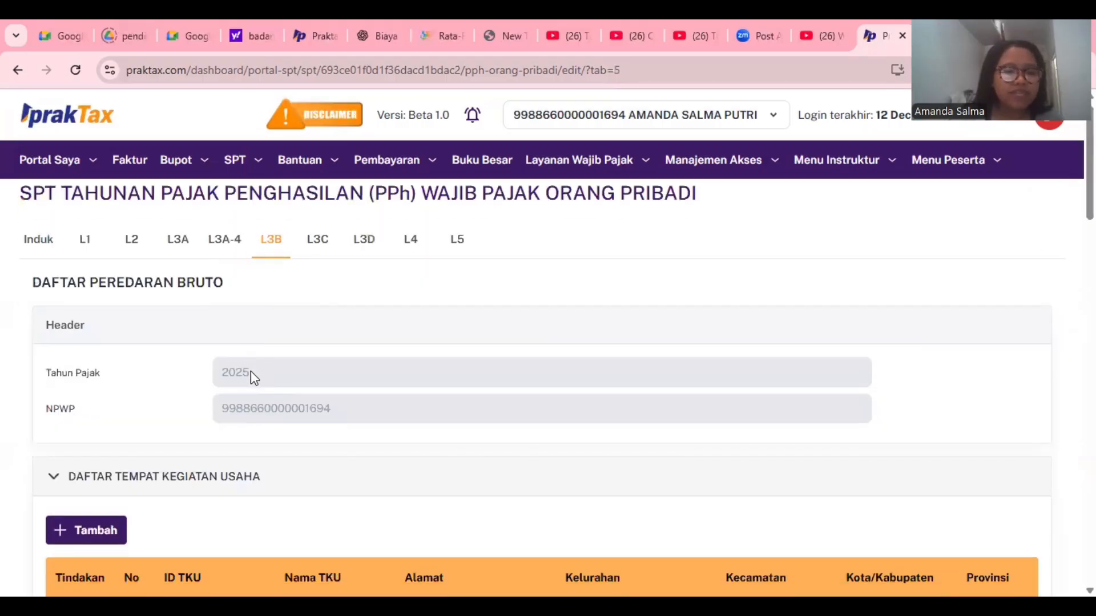
scroll(251, 371, down, 3)
scroll(252, 379, up, 3)
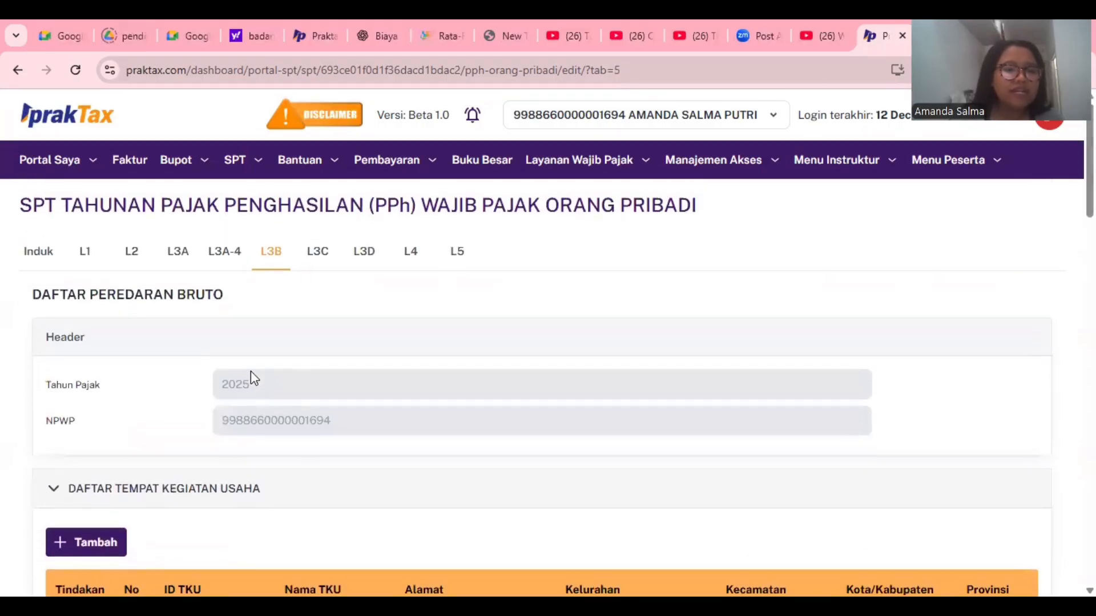
scroll(251, 373, down, 5)
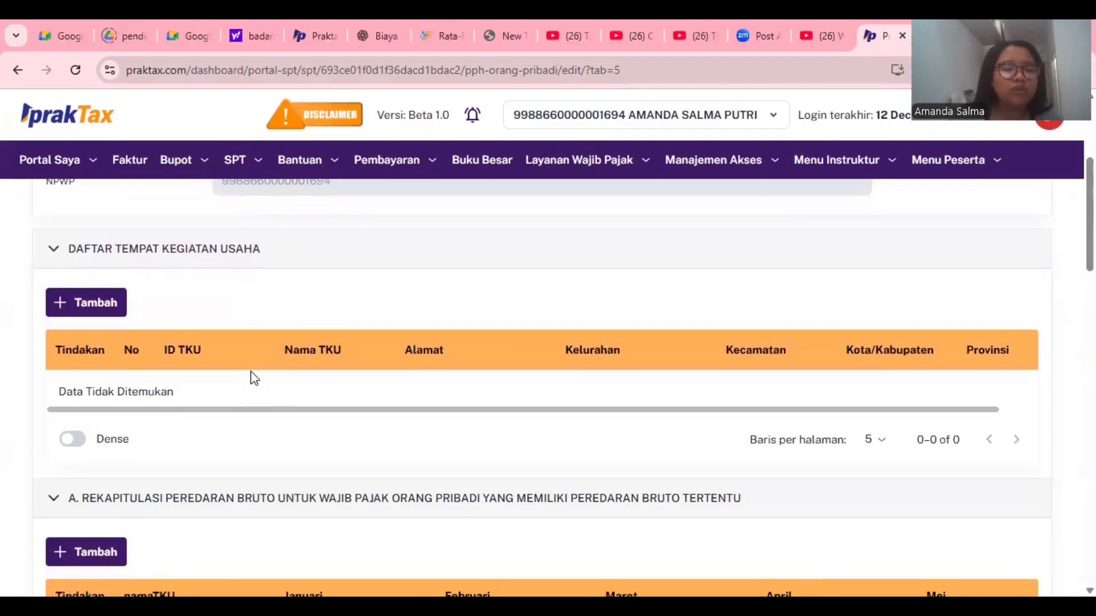
scroll(251, 371, down, 1)
scroll(251, 371, down, 2)
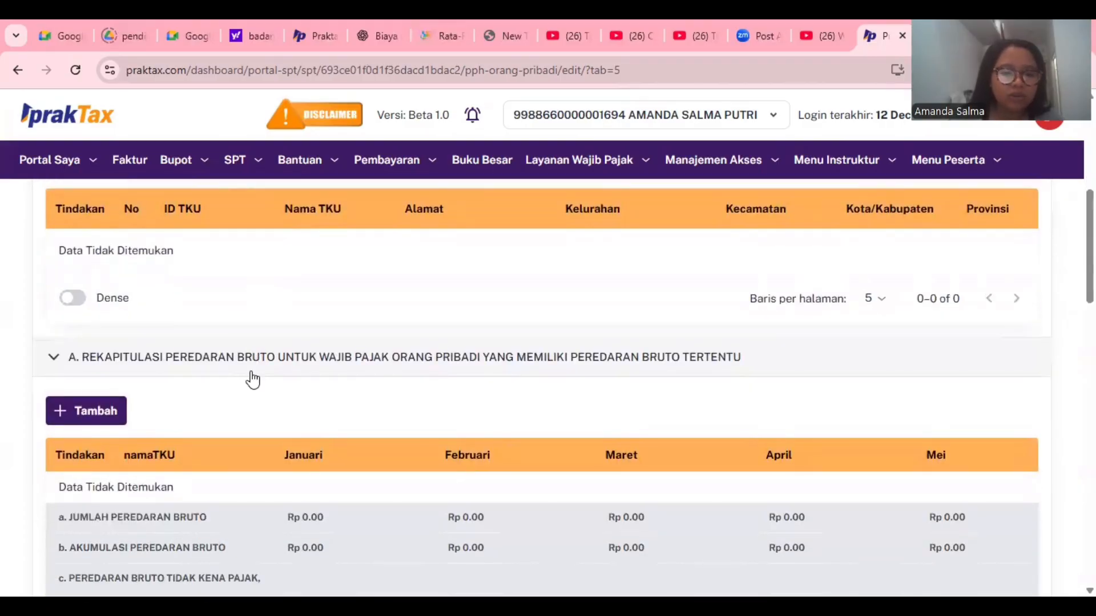
scroll(252, 380, down, 2)
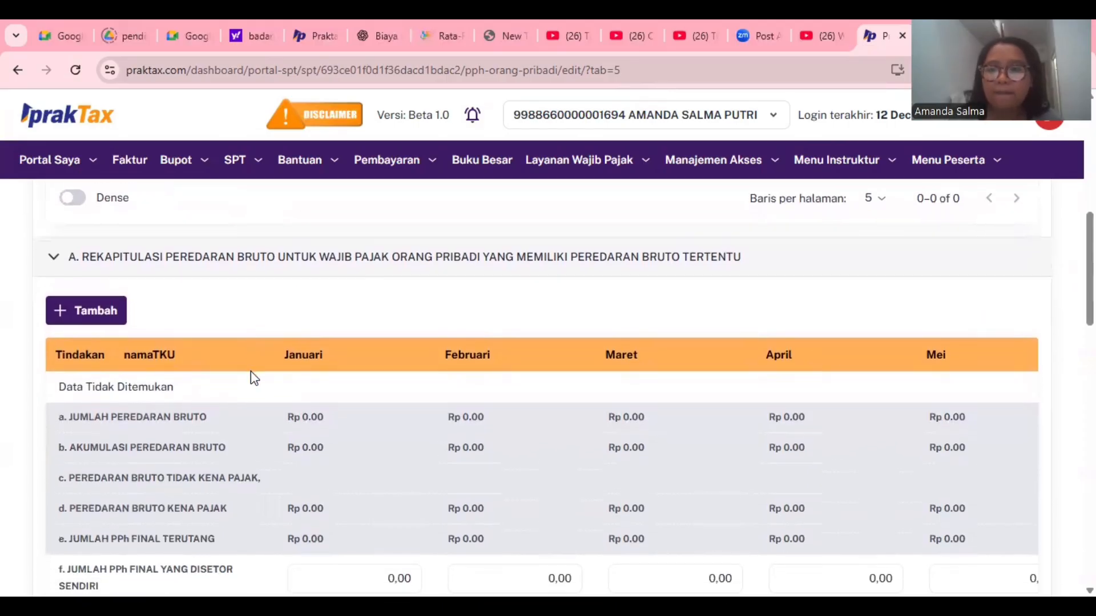
scroll(253, 378, down, 2)
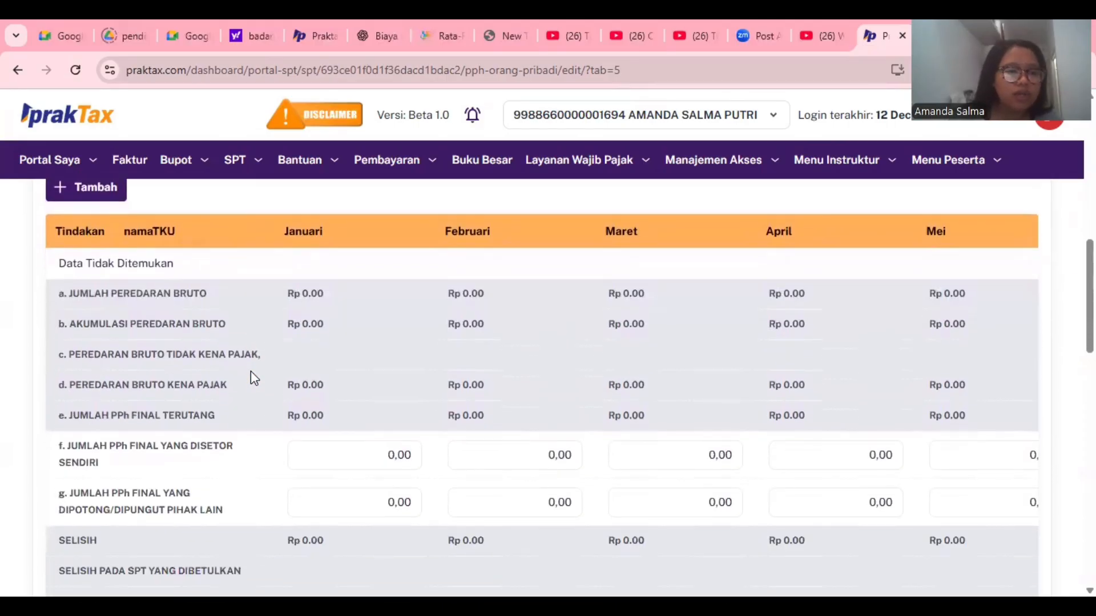
scroll(253, 378, down, 3)
scroll(254, 378, down, 2)
scroll(254, 378, up, 5)
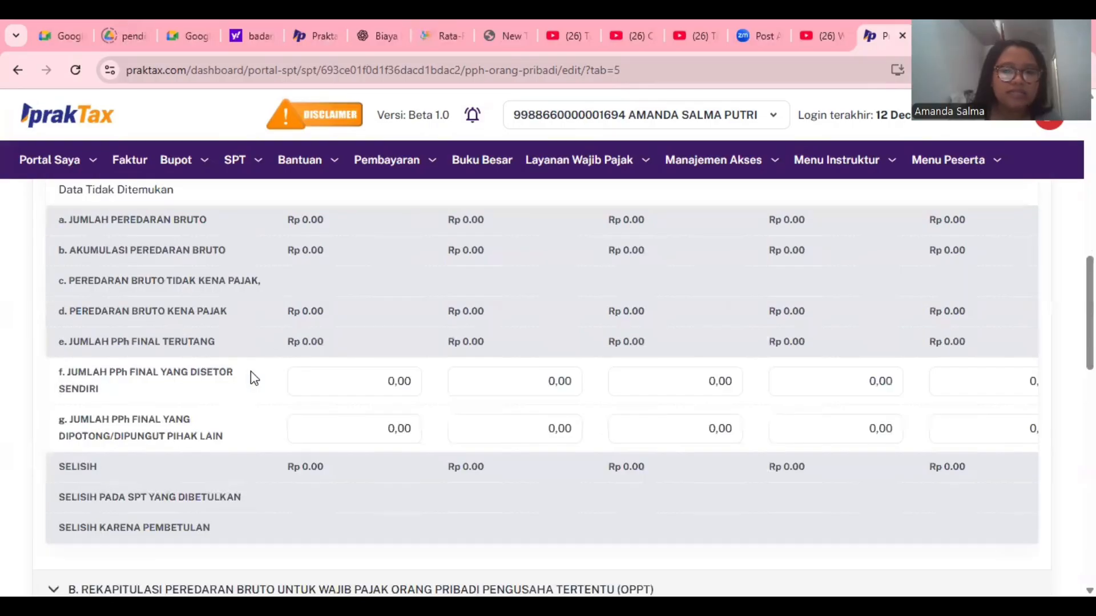
scroll(254, 379, down, 5)
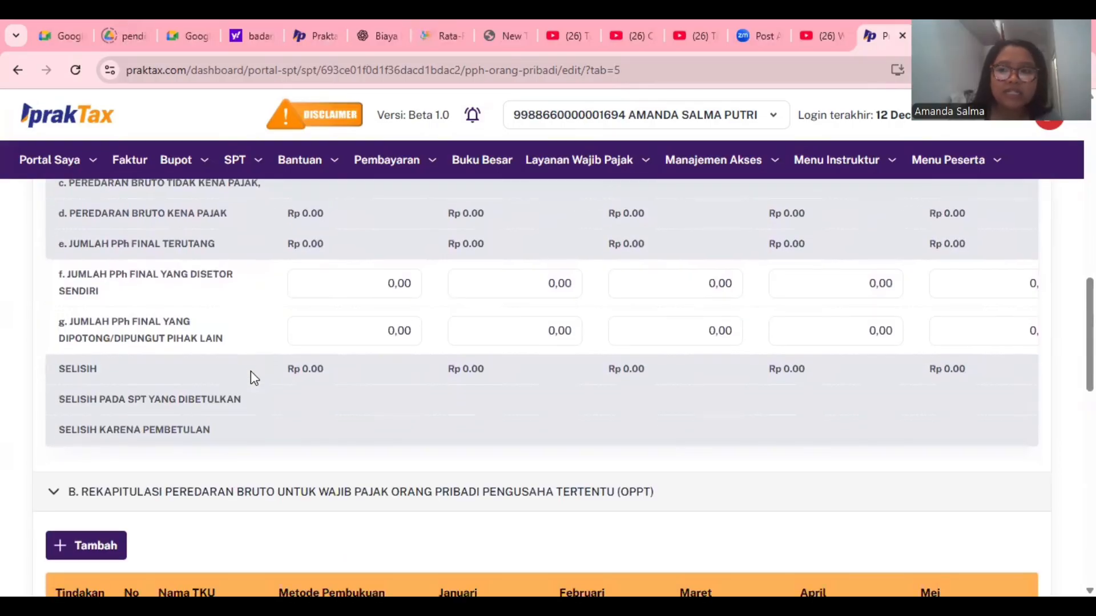
Examine L3B's section B on OPPT gross turnover and section C on gross turnover for NPPN users
scroll(252, 375, down, 3)
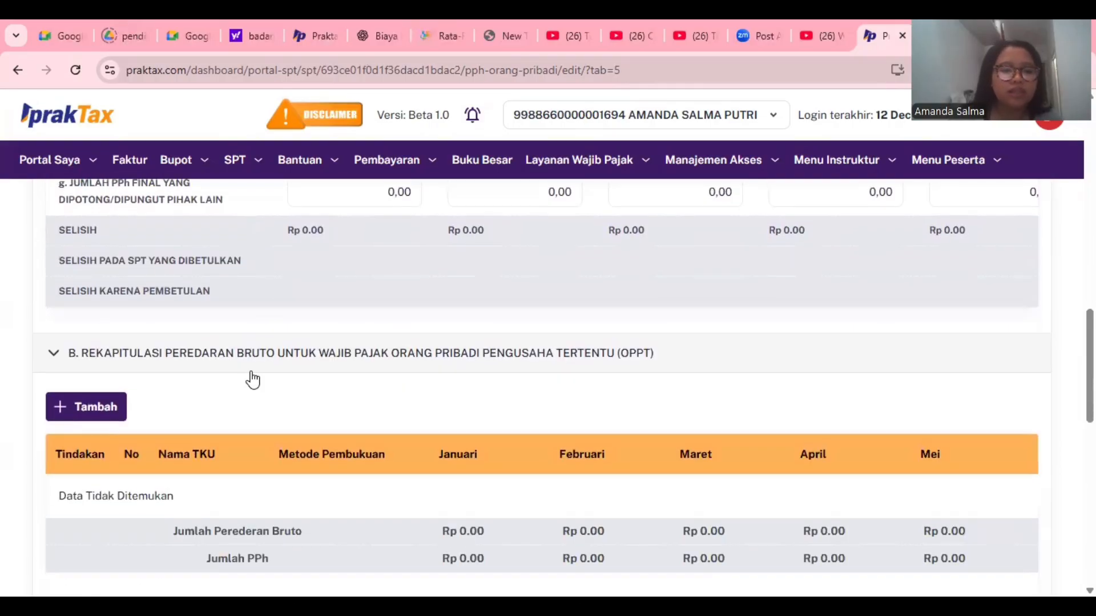
scroll(254, 378, down, 2)
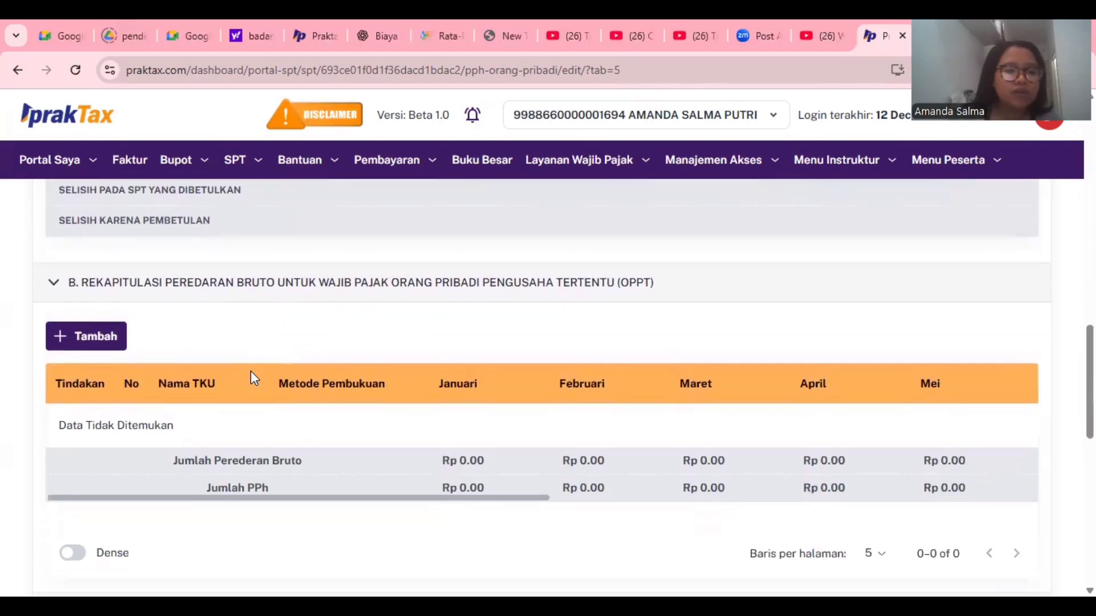
scroll(254, 378, down, 1)
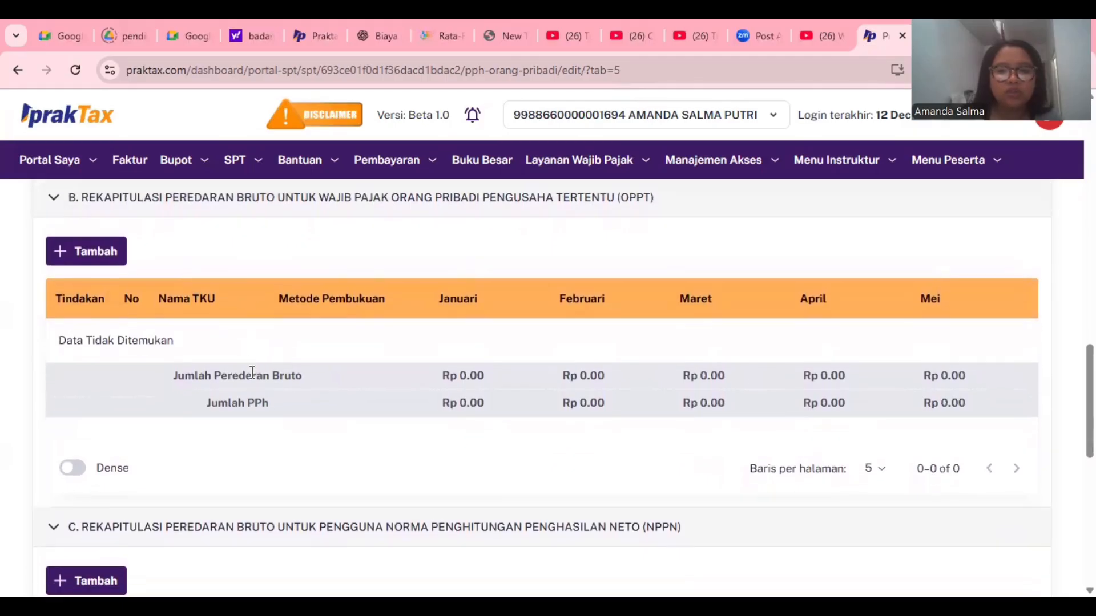
scroll(252, 372, down, 4)
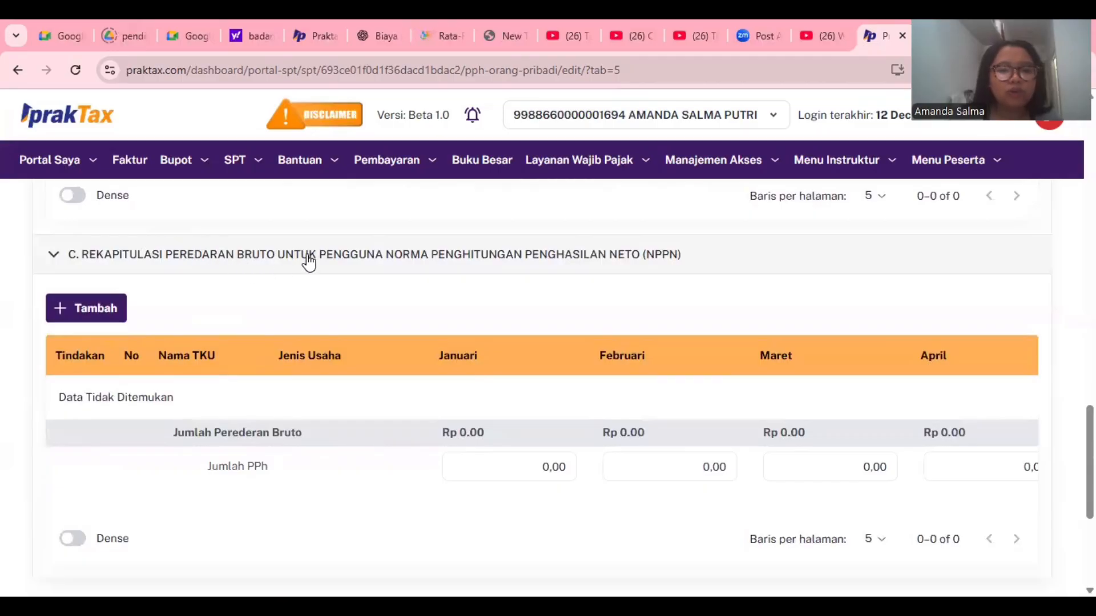
scroll(308, 263, down, 1)
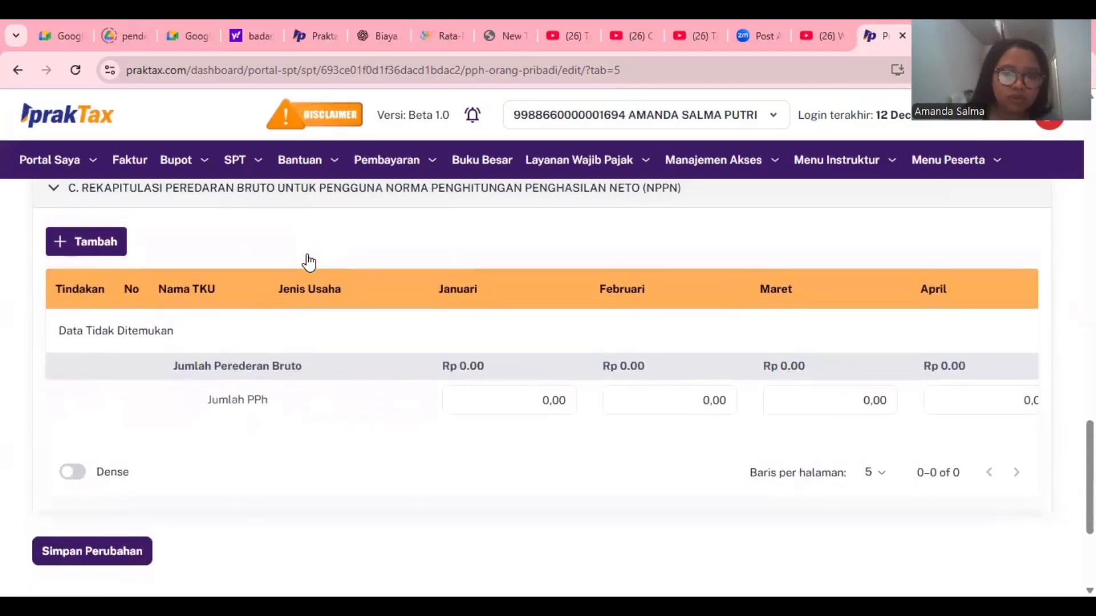
scroll(313, 283, down, 1)
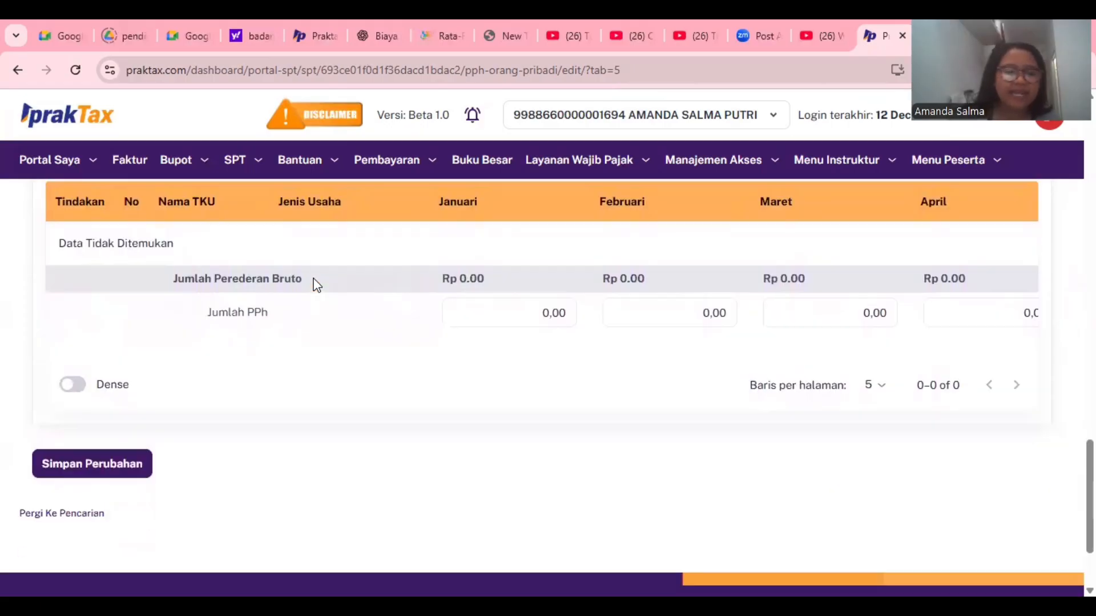
Open attachment L3C and examine the Harta Berwujud depreciation tables from Kelompok 1 to Kelompok Lainnya
scroll(120, 408, up, 10)
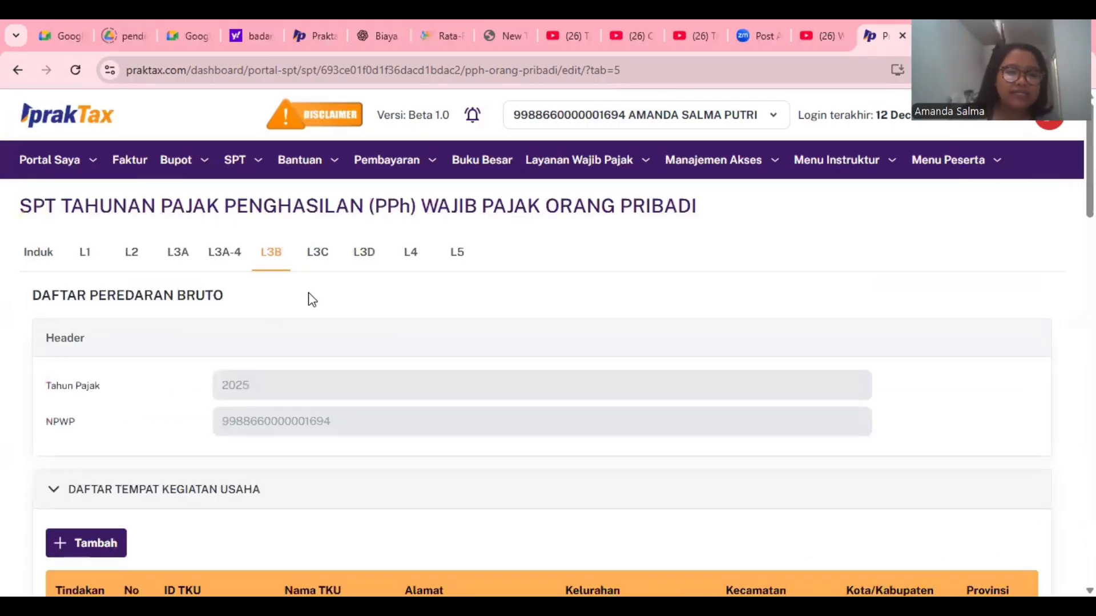
click(318, 254)
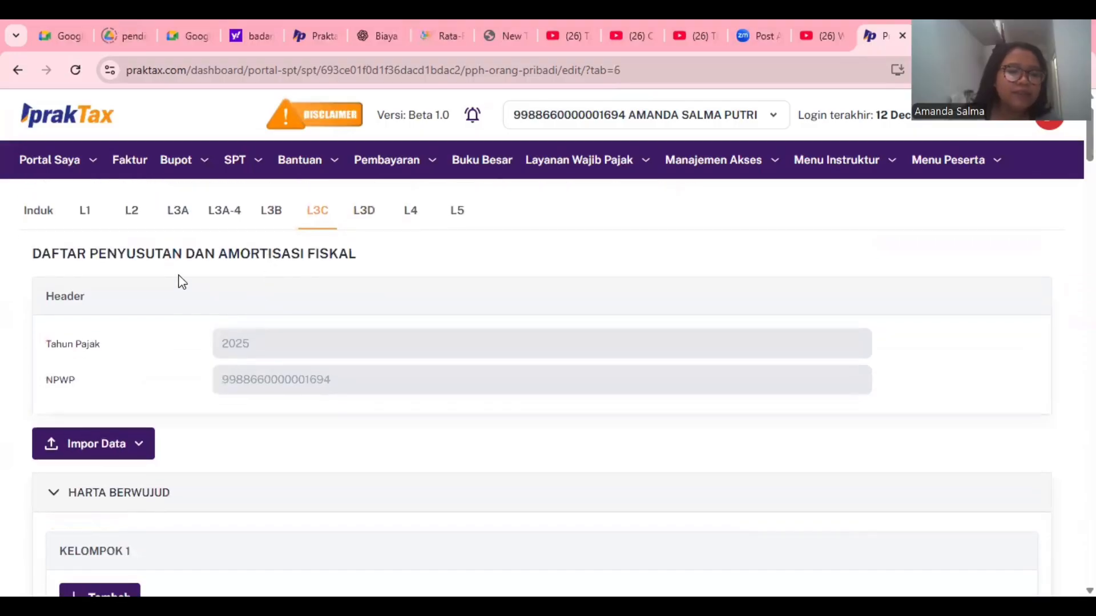
scroll(182, 282, down, 1)
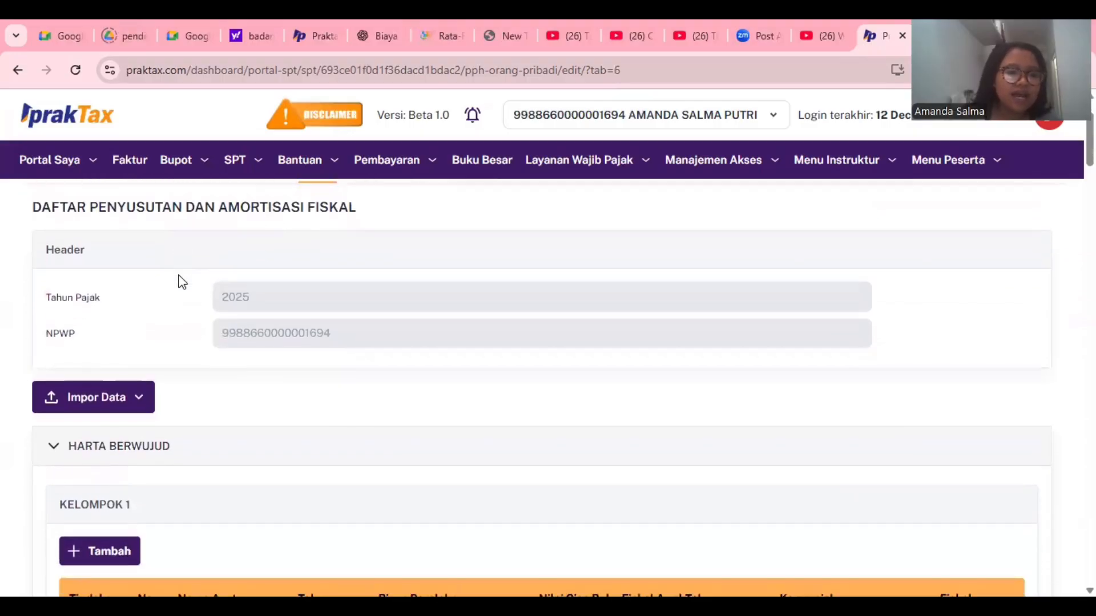
scroll(181, 282, down, 3)
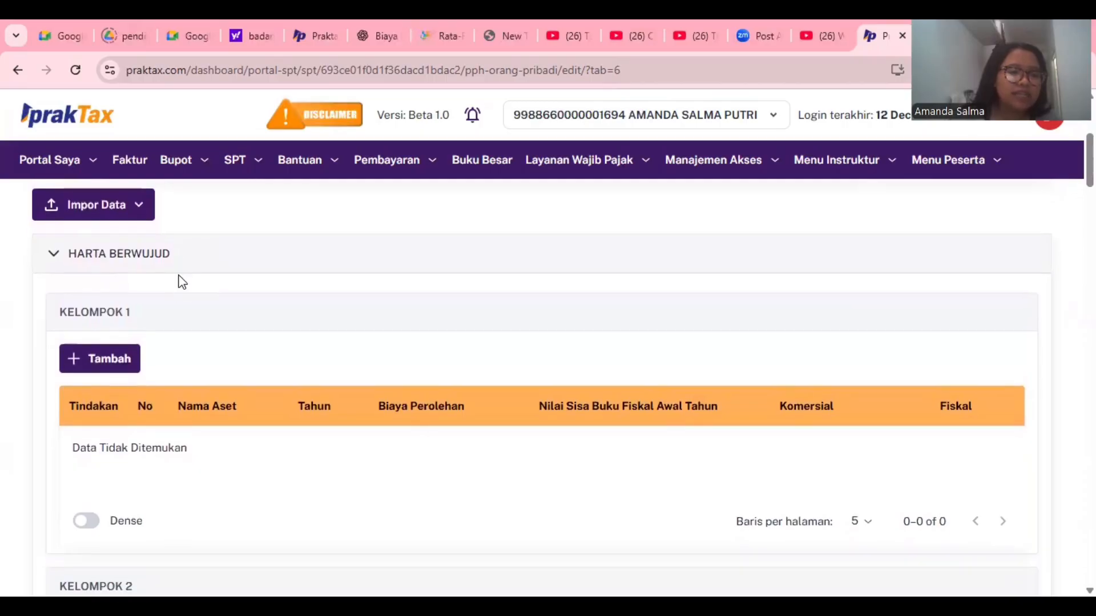
scroll(121, 312, down, 4)
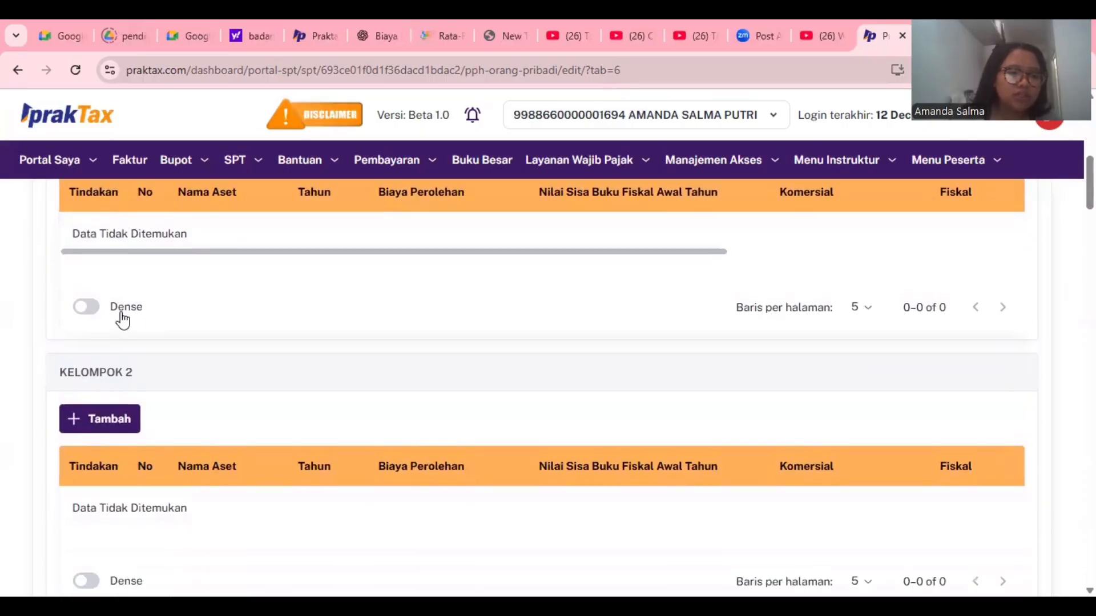
scroll(121, 318, up, 9)
scroll(121, 318, down, 10)
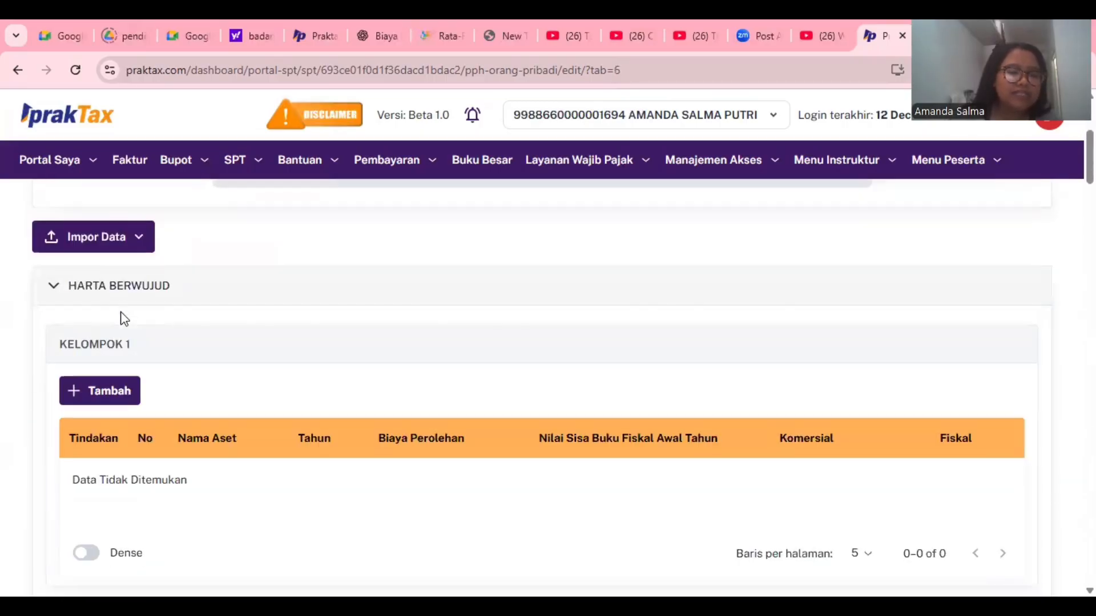
scroll(124, 320, up, 5)
scroll(123, 320, down, 2)
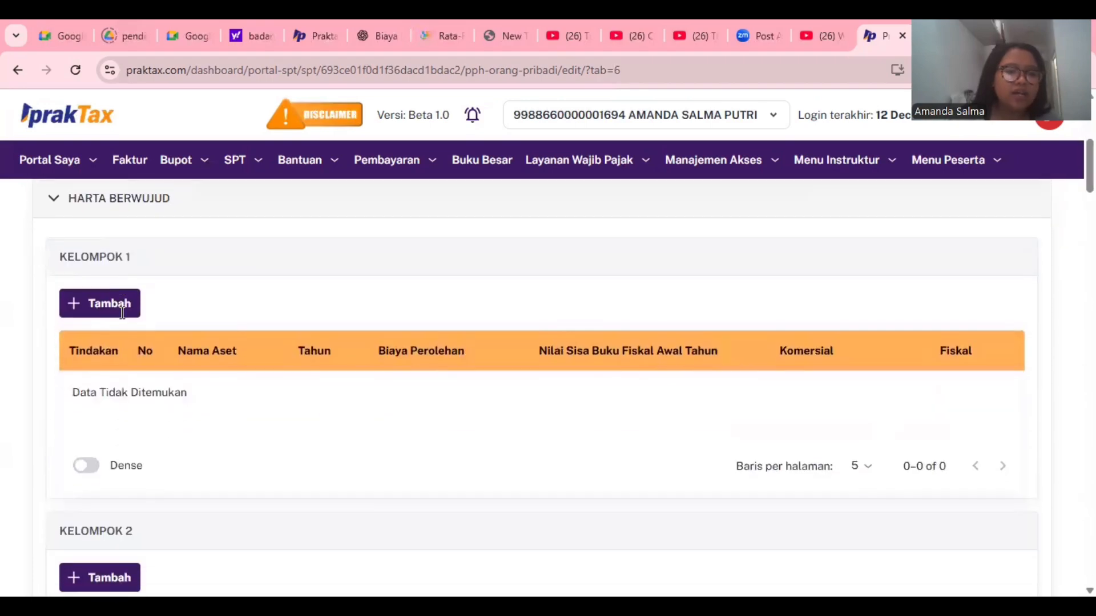
scroll(123, 321, down, 10)
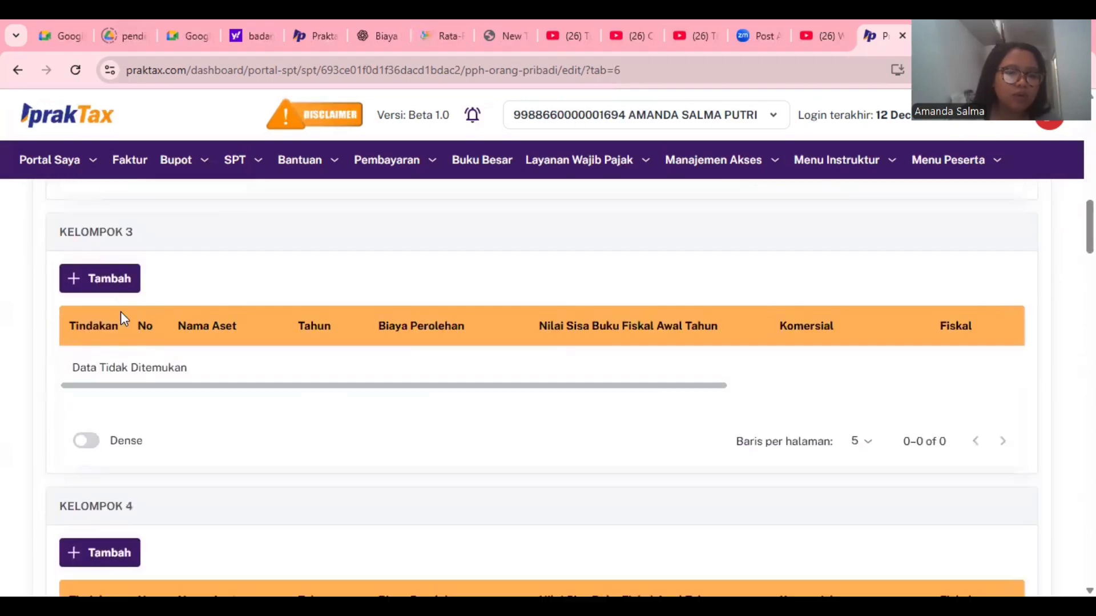
scroll(123, 318, down, 5)
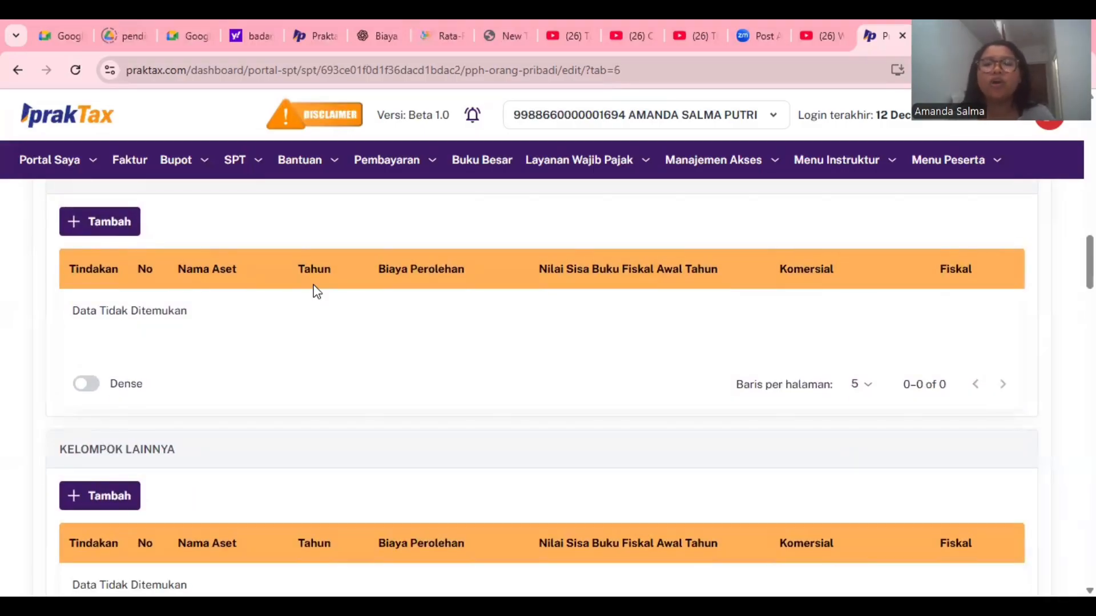
Review L3C's Permanen and Tidak Permanen tables, the penyusutan totals, and the Harta Tidak Berwujud section through its amortisasi totals
scroll(317, 292, down, 3)
scroll(317, 292, down, 20)
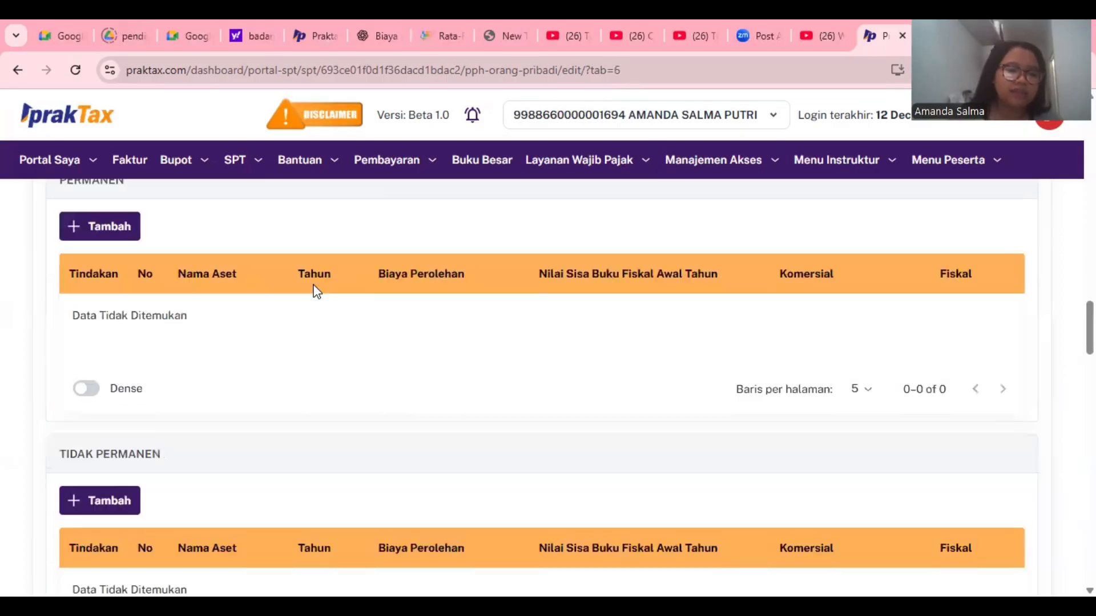
scroll(318, 292, down, 10)
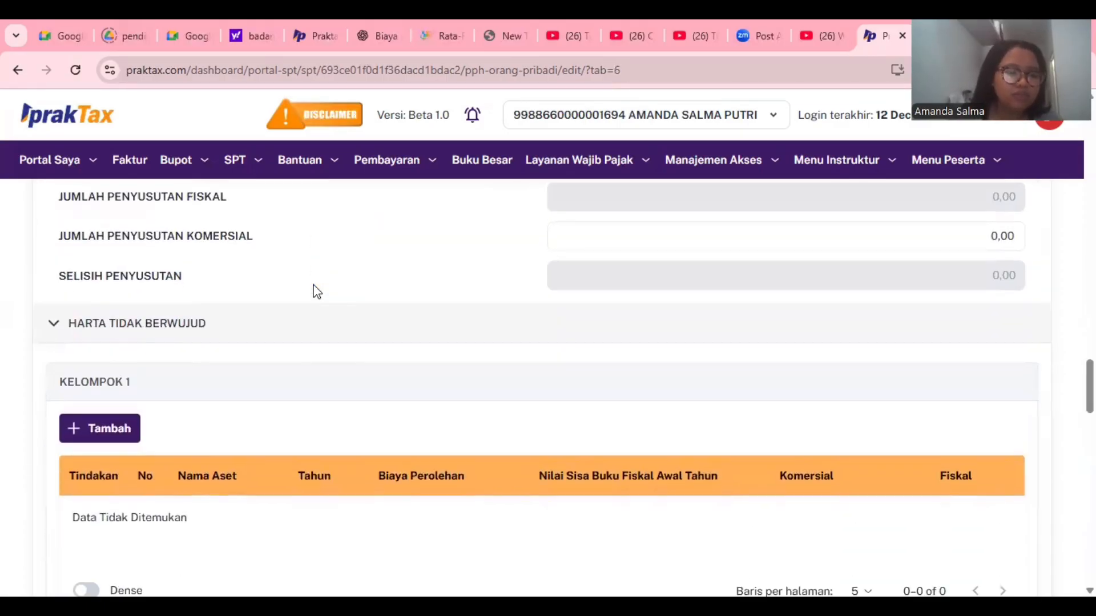
scroll(316, 293, down, 15)
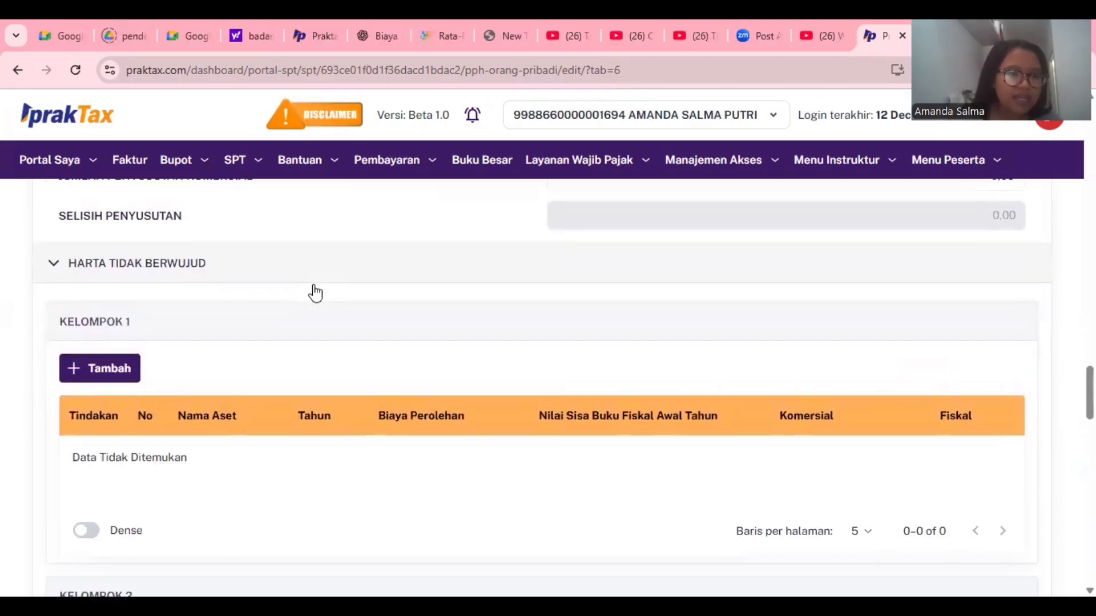
scroll(317, 292, down, 2)
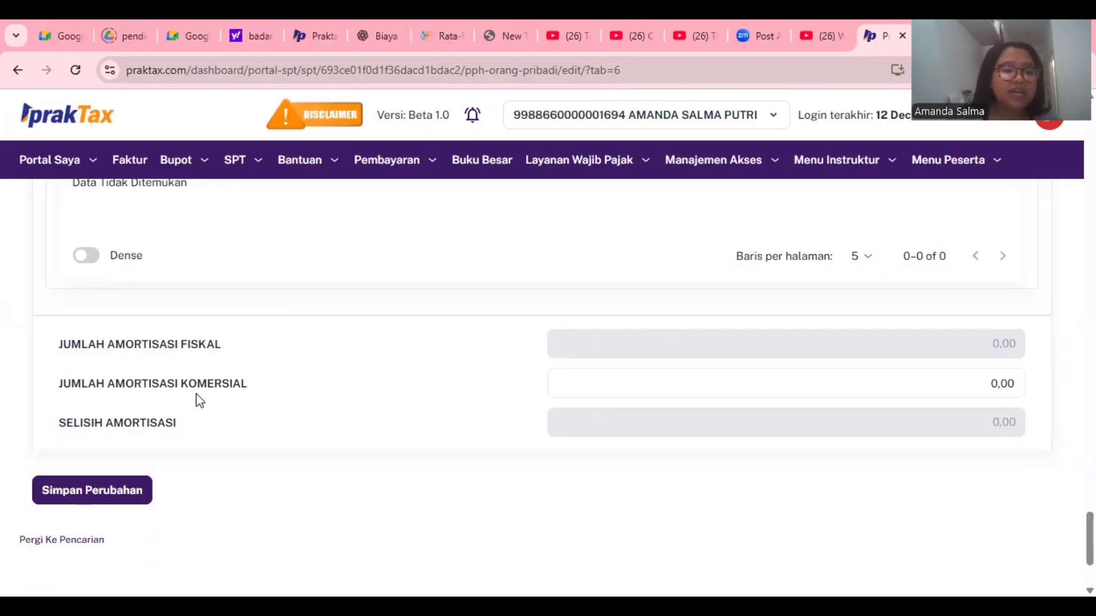
Open attachment L3D and examine its nominative lists of entertainment and promotion costs and the list of uncollectible receivables
scroll(200, 401, up, 20)
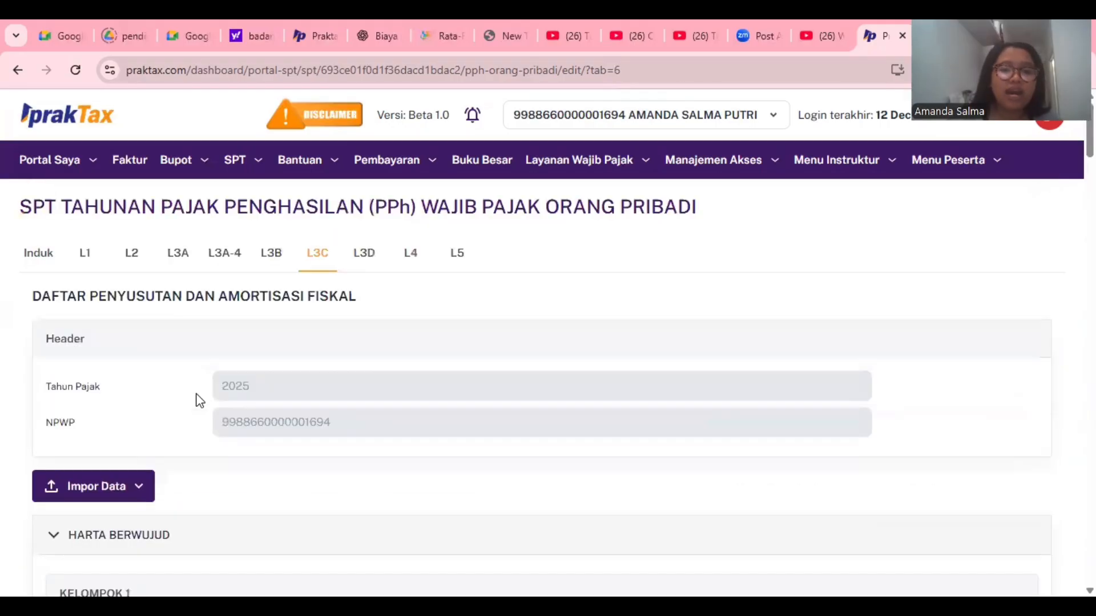
click(365, 253)
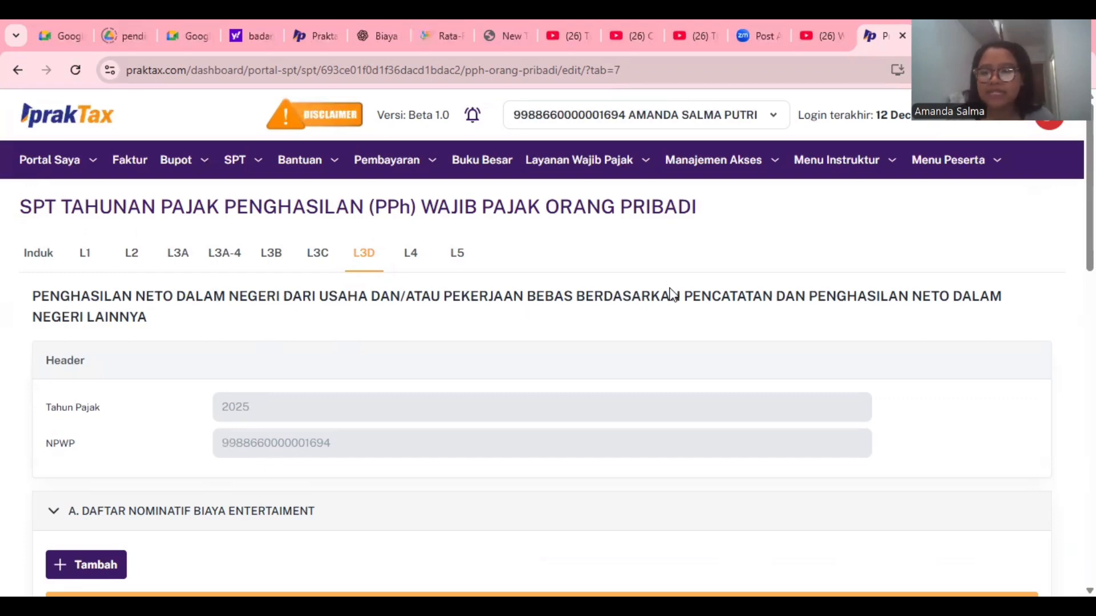
scroll(720, 347, down, 4)
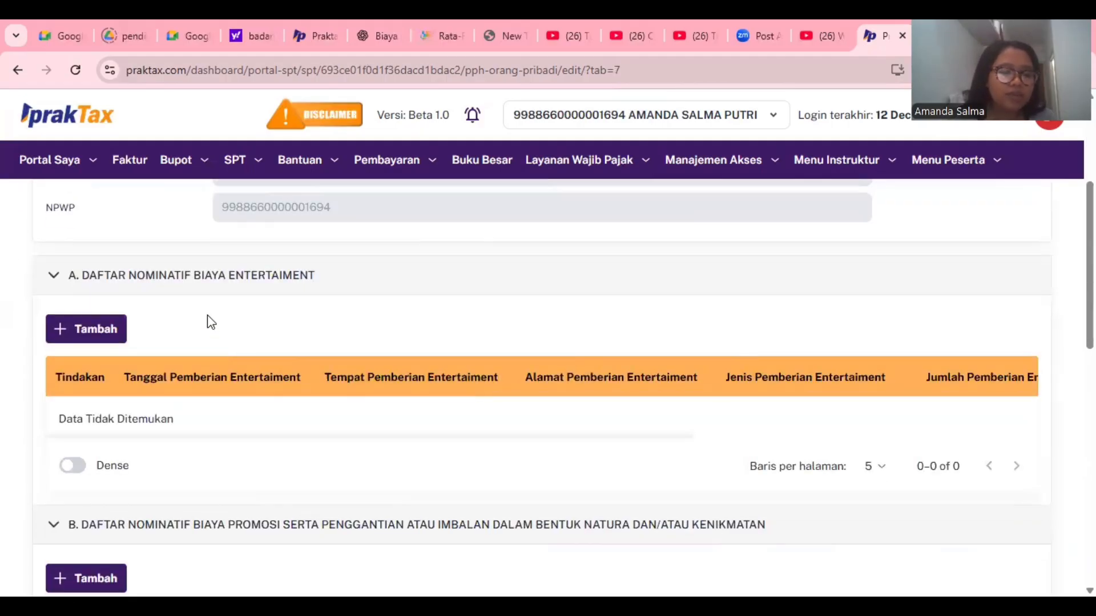
scroll(210, 320, down, 1)
scroll(210, 323, right, 1)
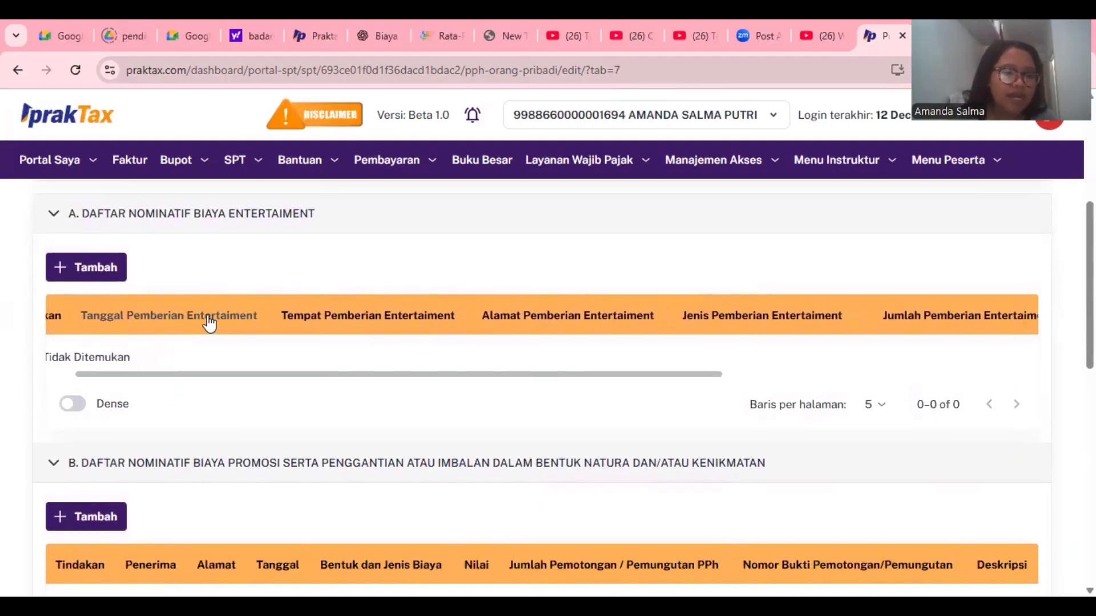
scroll(210, 323, down, 3)
scroll(209, 323, down, 5)
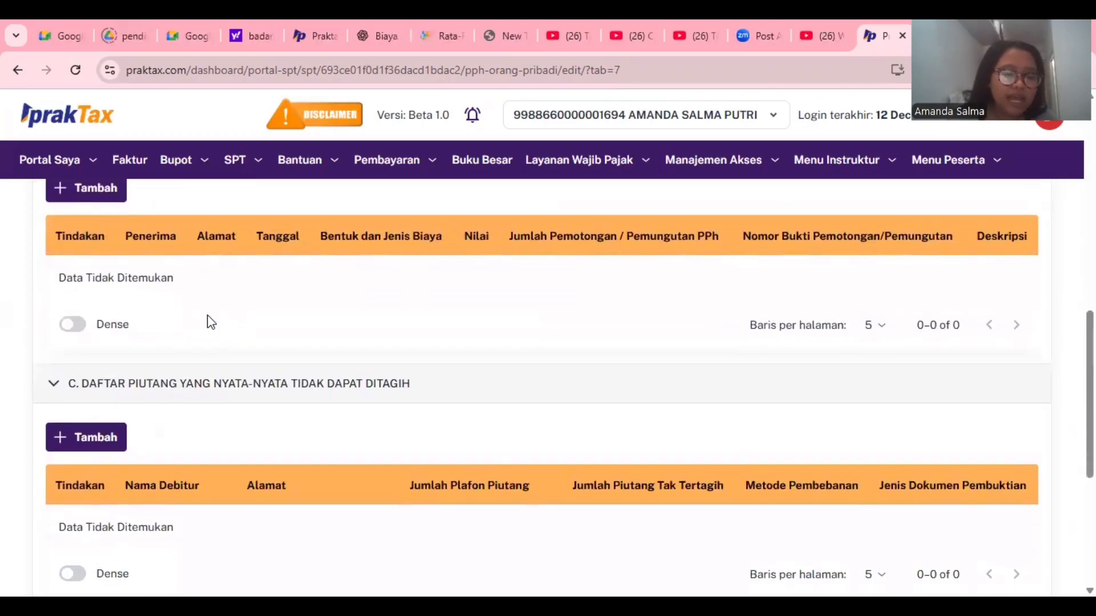
scroll(207, 316, down, 2)
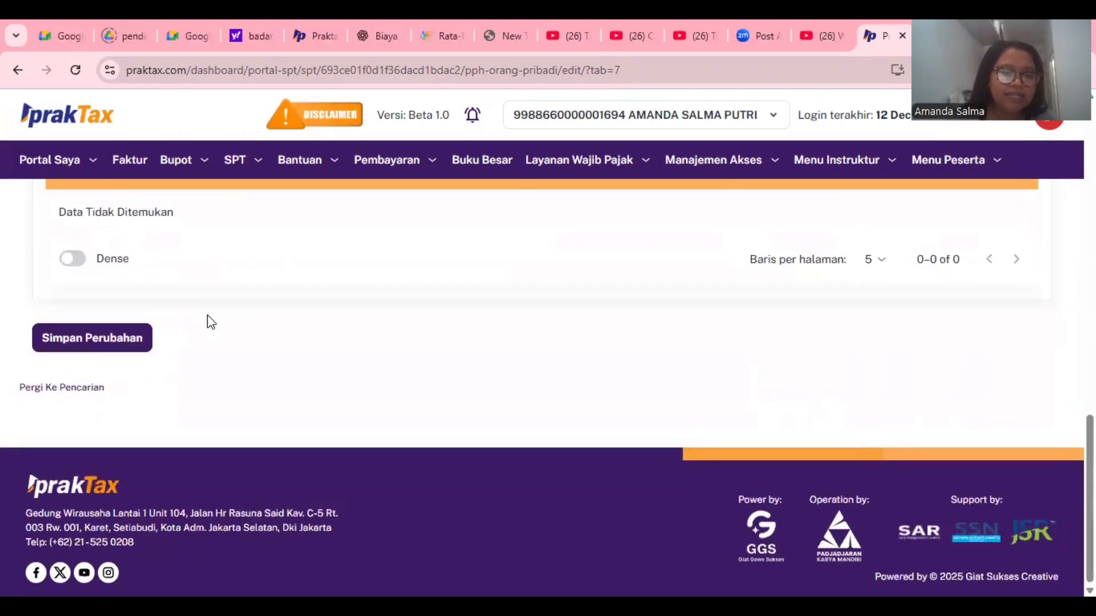
Open attachment L4 and examine section A on next year's PPh Pasal 25 instalments and section B on the taxpayer's and spouse's PPh Terutang
scroll(207, 315, up, 10)
scroll(207, 317, up, 1)
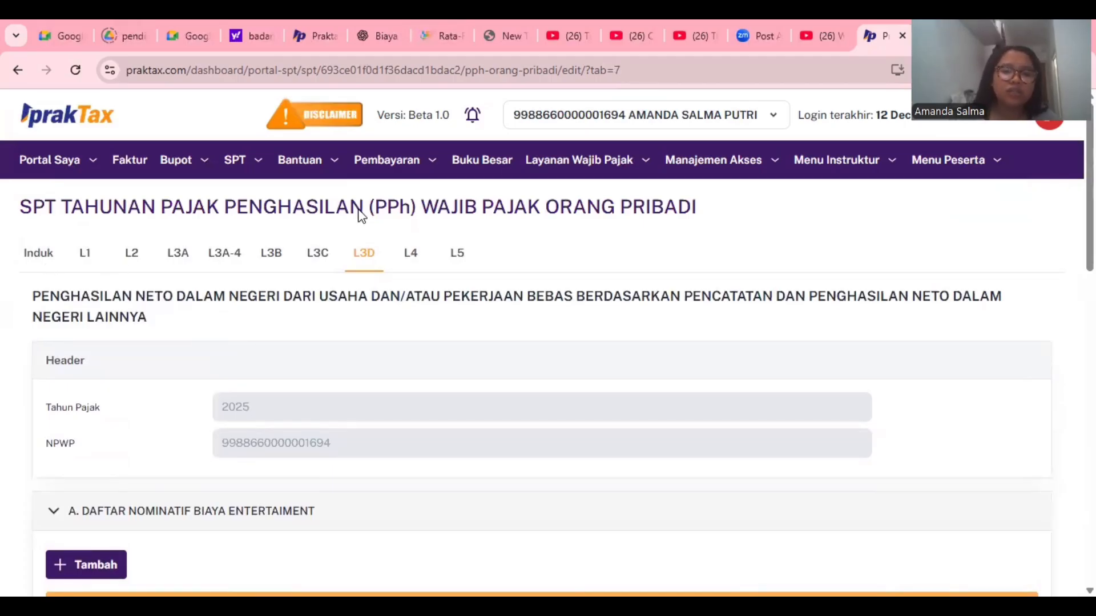
click(406, 253)
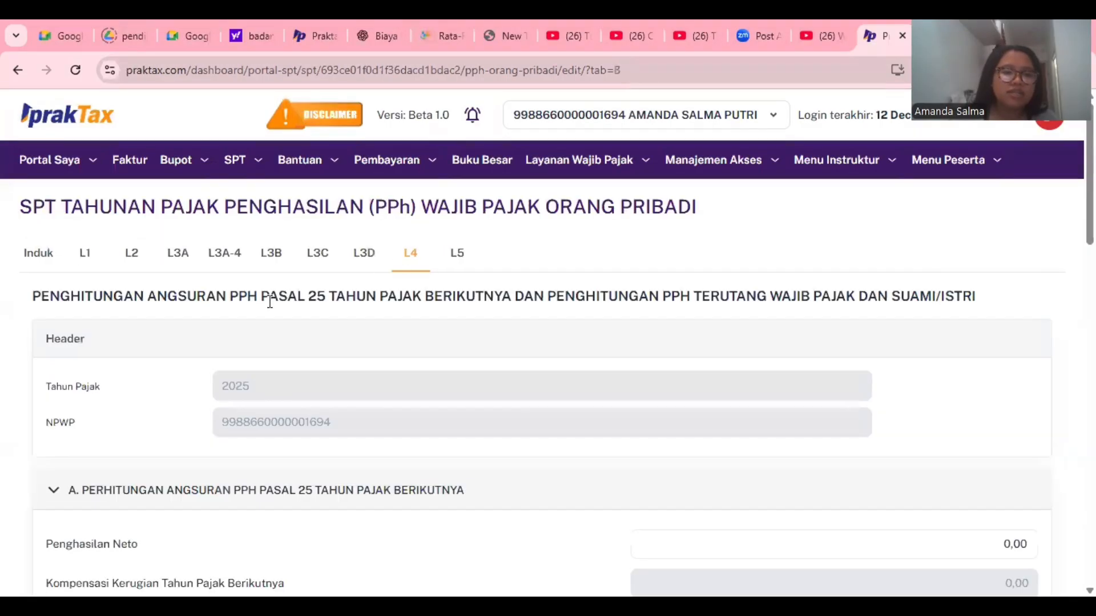
scroll(267, 301, down, 1)
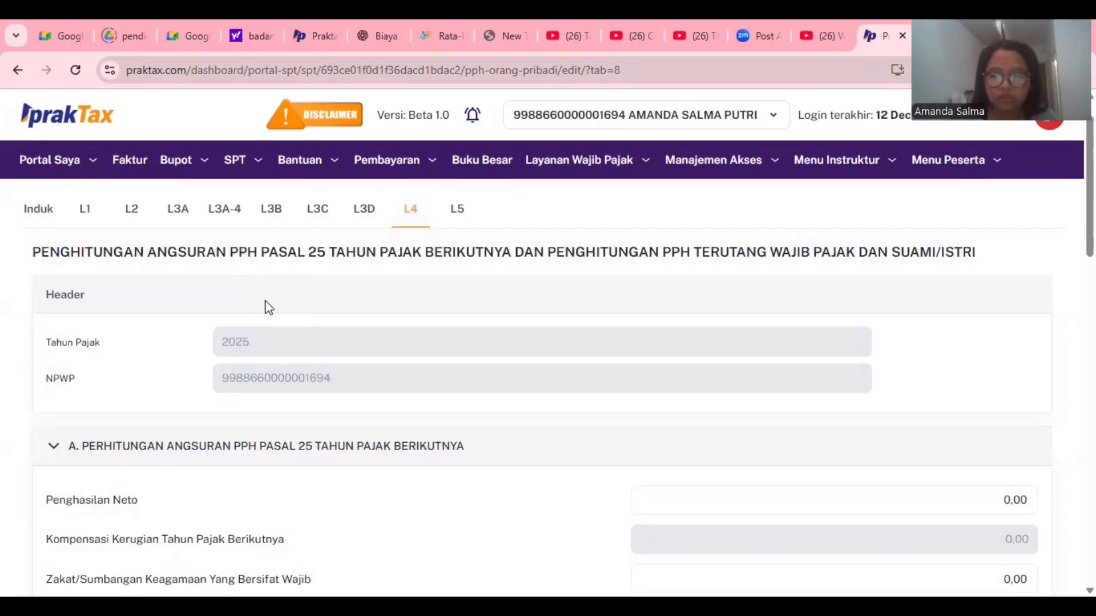
scroll(268, 307, down, 6)
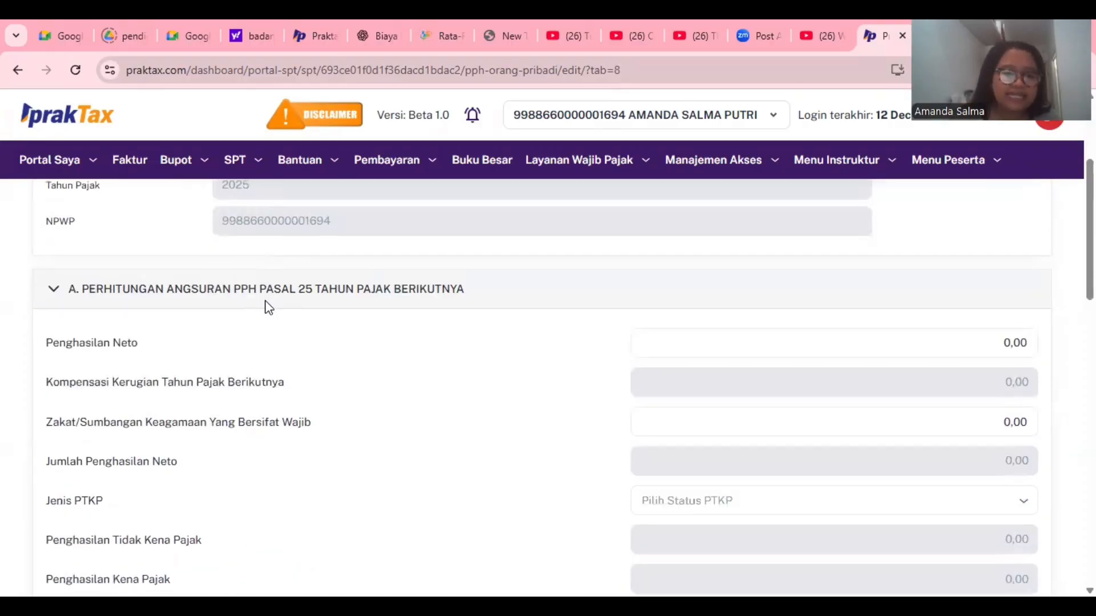
scroll(268, 307, down, 3)
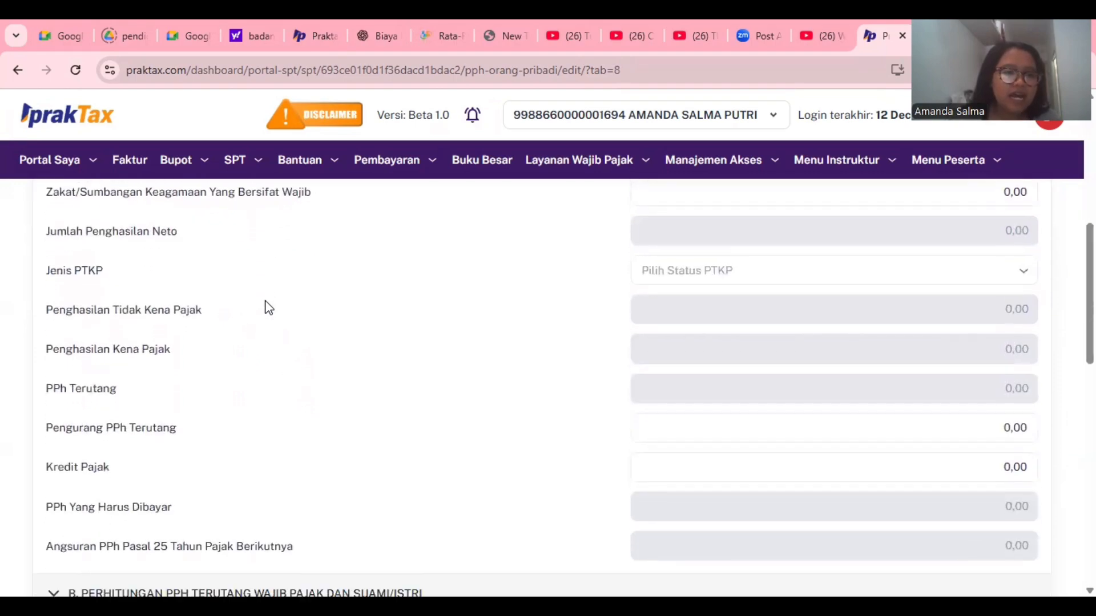
scroll(269, 307, down, 5)
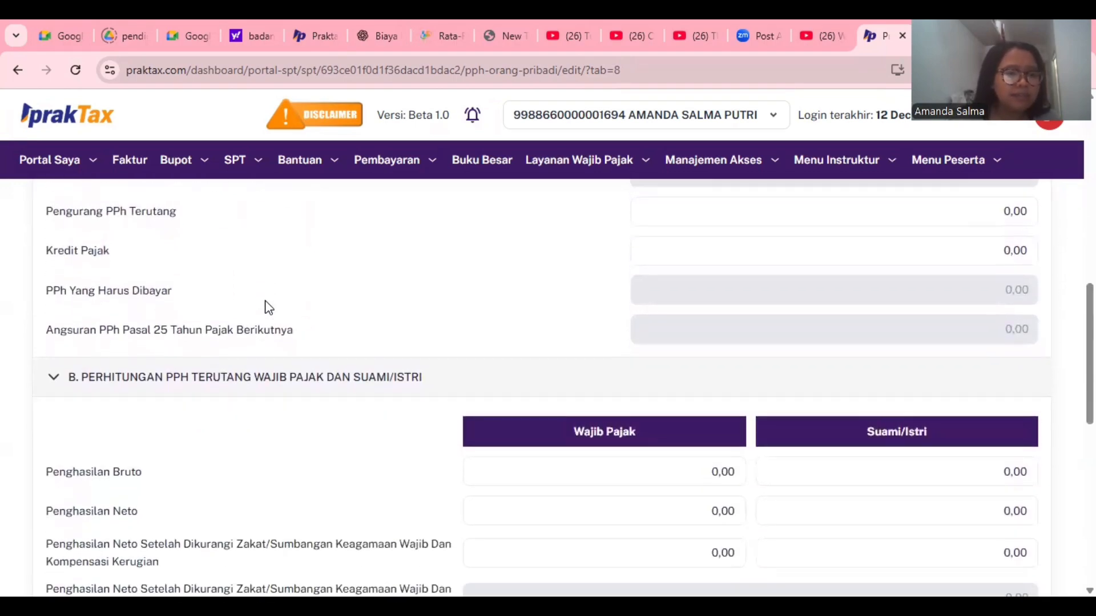
scroll(268, 307, down, 6)
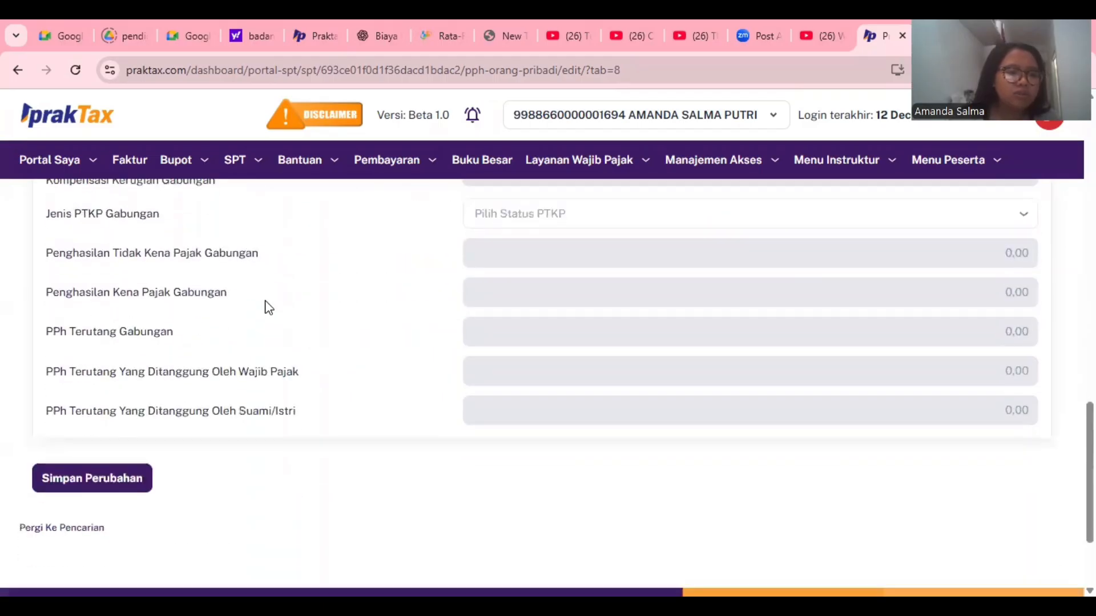
Open attachment L5 and examine section A on Kompensasi Kerugian Fiskal and section B on Pengurang Penghasilan Neto
scroll(268, 307, up, 15)
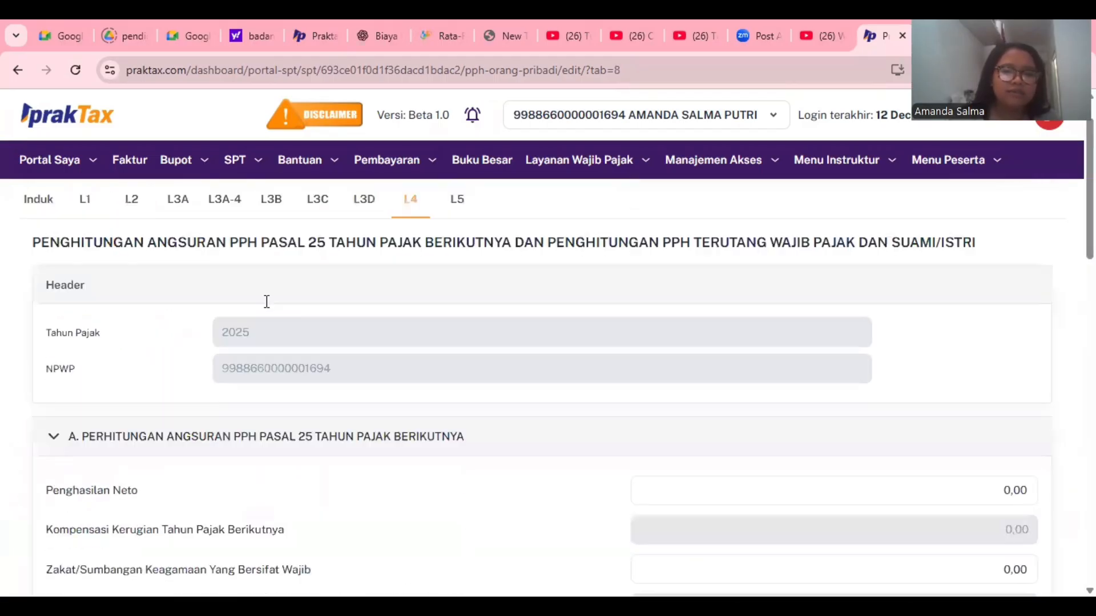
click(457, 256)
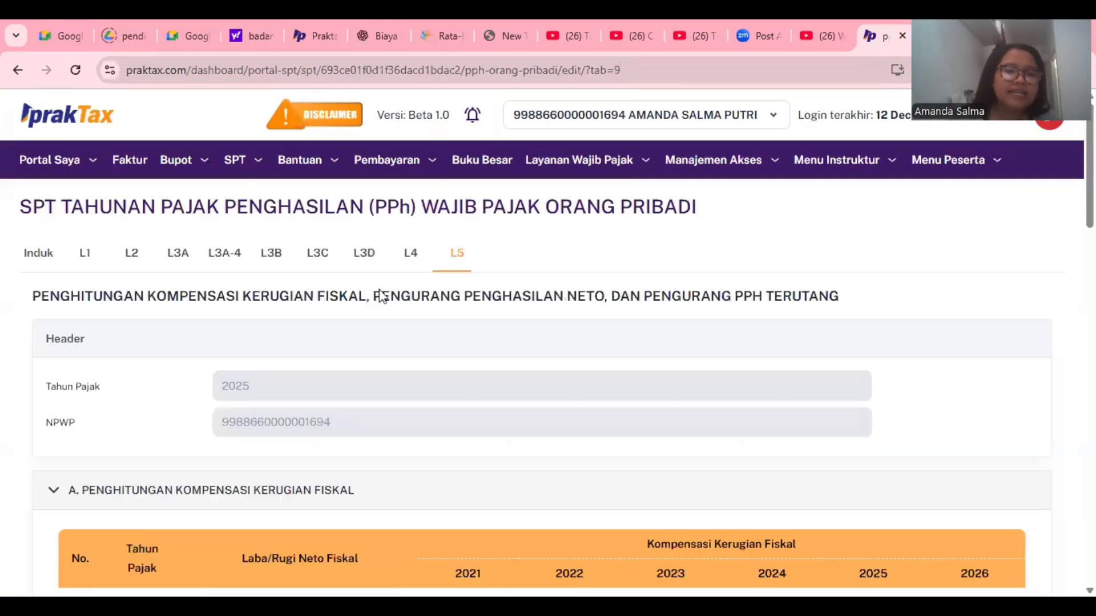
scroll(358, 293, down, 2)
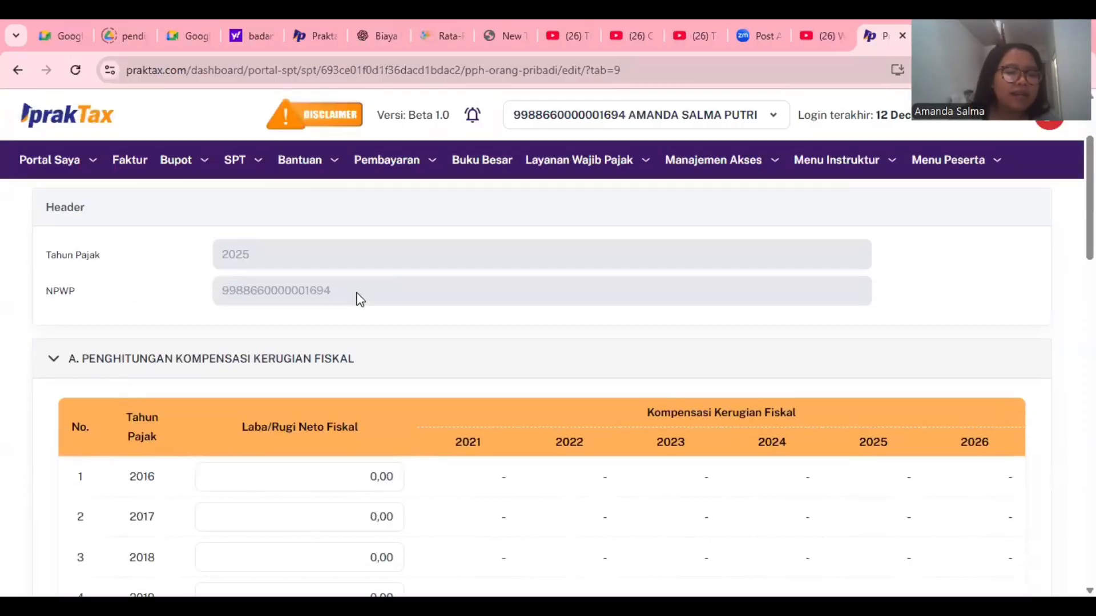
scroll(359, 298, up, 2)
scroll(358, 293, down, 1)
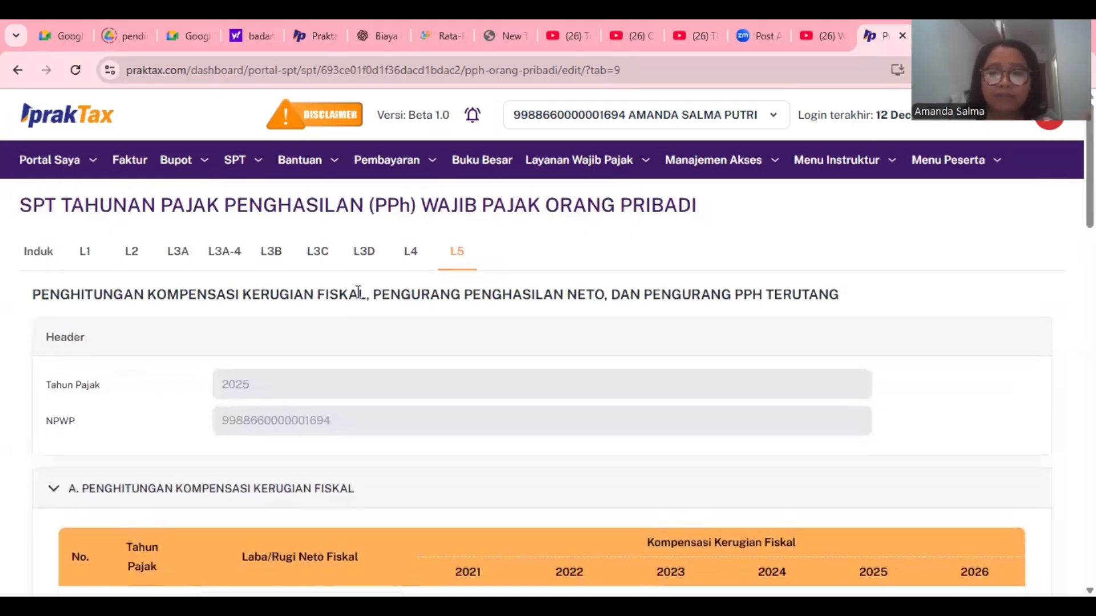
scroll(358, 292, down, 1)
scroll(357, 295, down, 1)
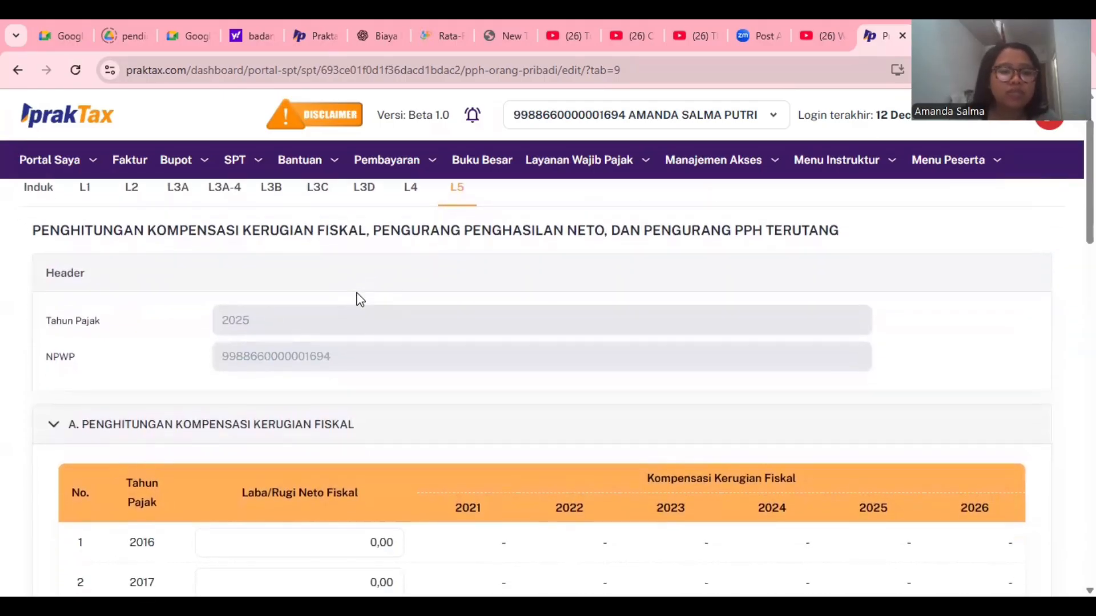
scroll(358, 295, down, 3)
scroll(359, 299, down, 8)
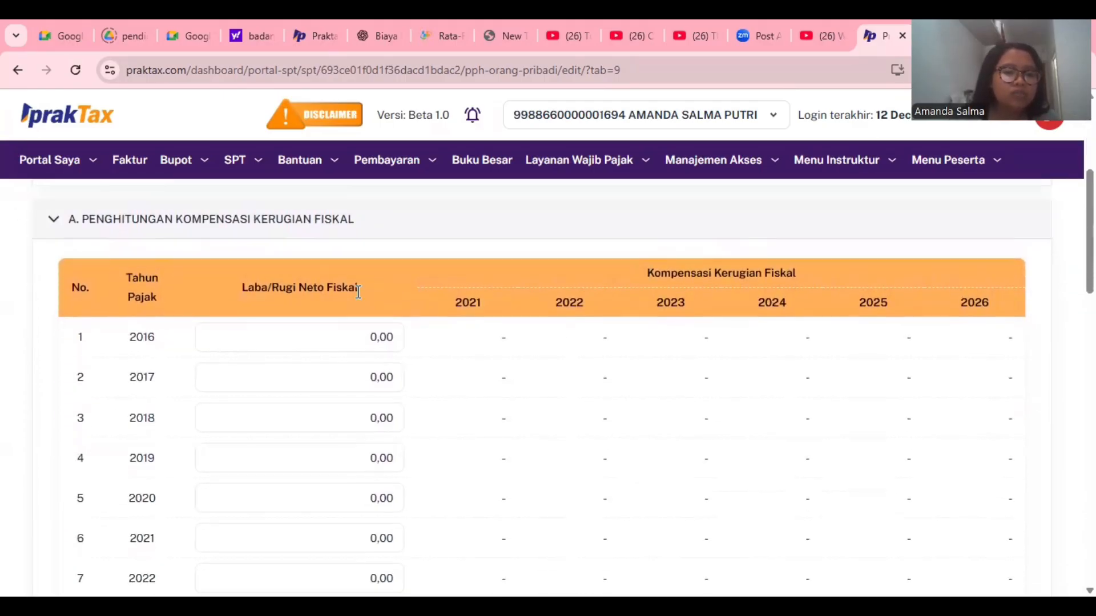
scroll(359, 299, down, 3)
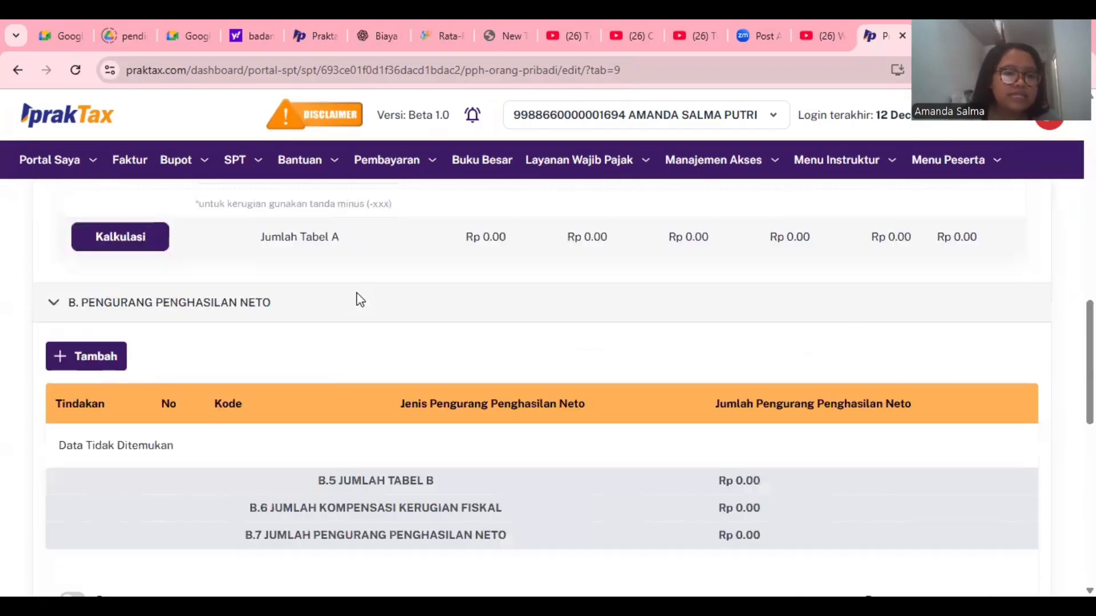
Review L5 again from its header through section C on Pengurang PPh Terutang
scroll(358, 300, up, 10)
scroll(359, 296, up, 6)
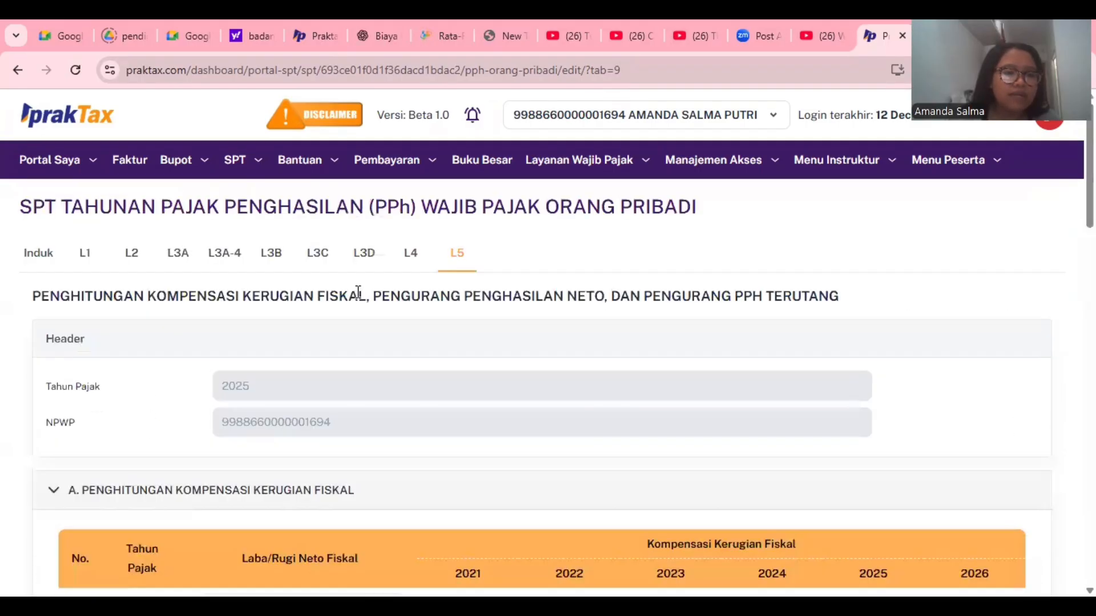
scroll(291, 459, down, 12)
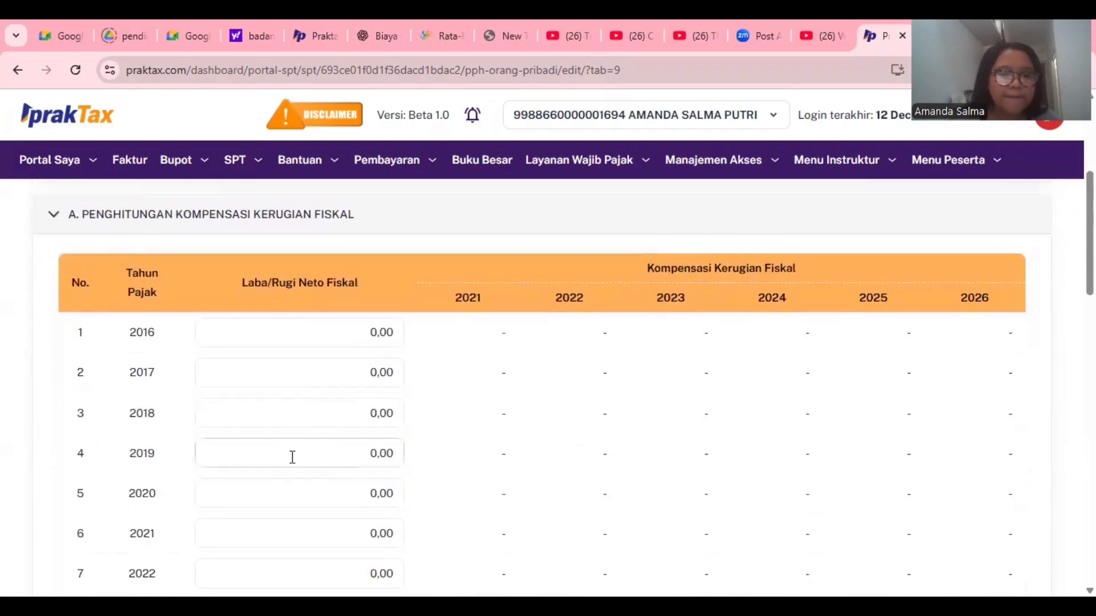
scroll(291, 461, down, 7)
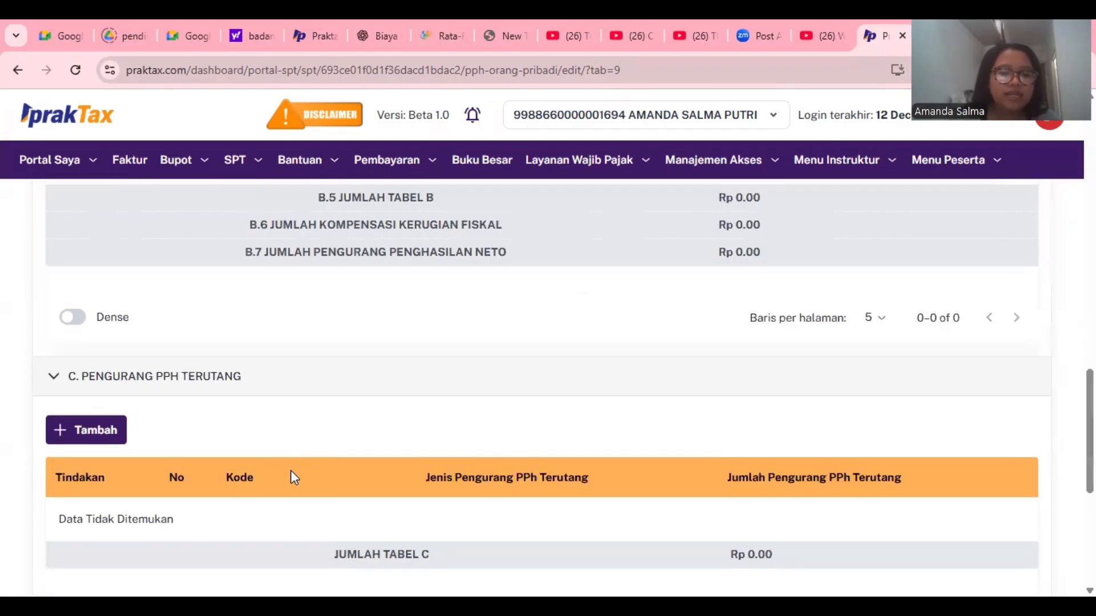
scroll(290, 471, down, 6)
scroll(90, 439, up, 20)
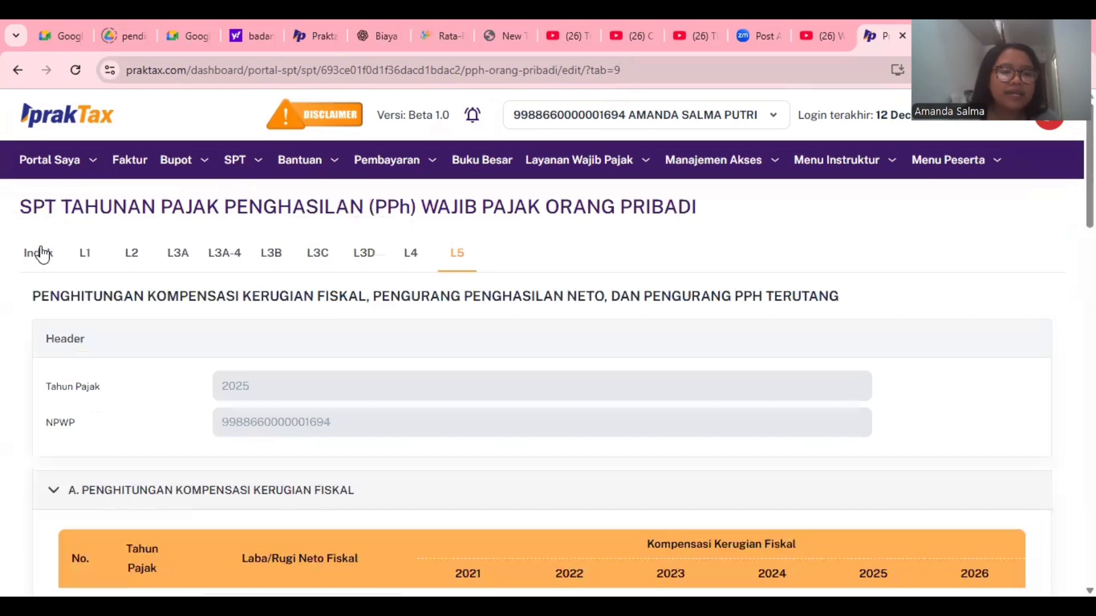
Return to the Induk form and review its sections through Ikhtisar Penghasilan Neto, trying Ya and Tidak for question 1.A and leaving Tidak selected
click(42, 255)
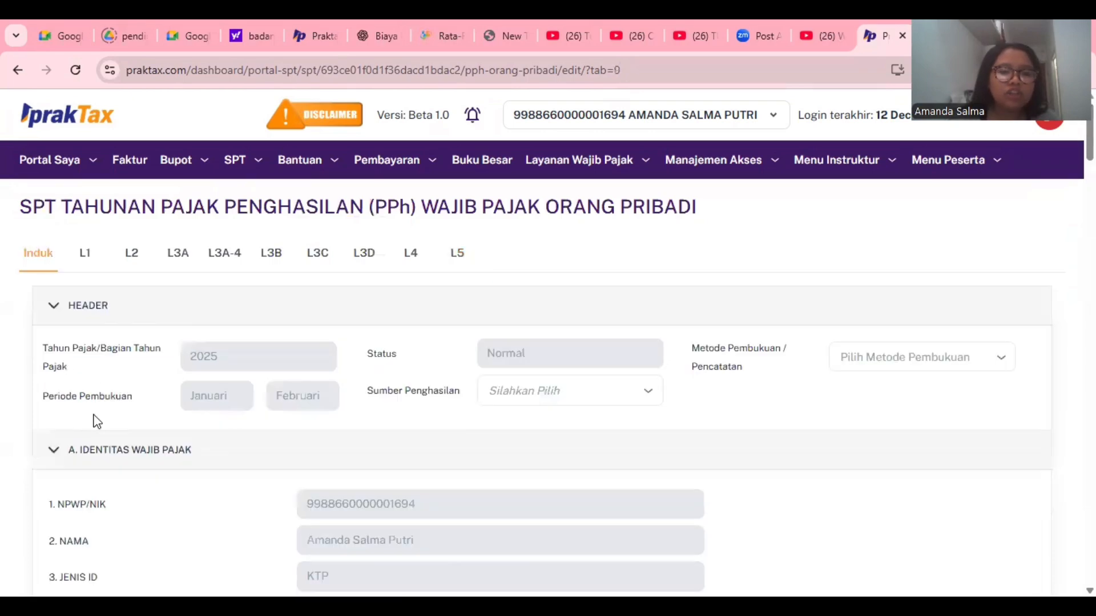
scroll(97, 422, down, 15)
scroll(97, 422, up, 15)
scroll(61, 286, down, 12)
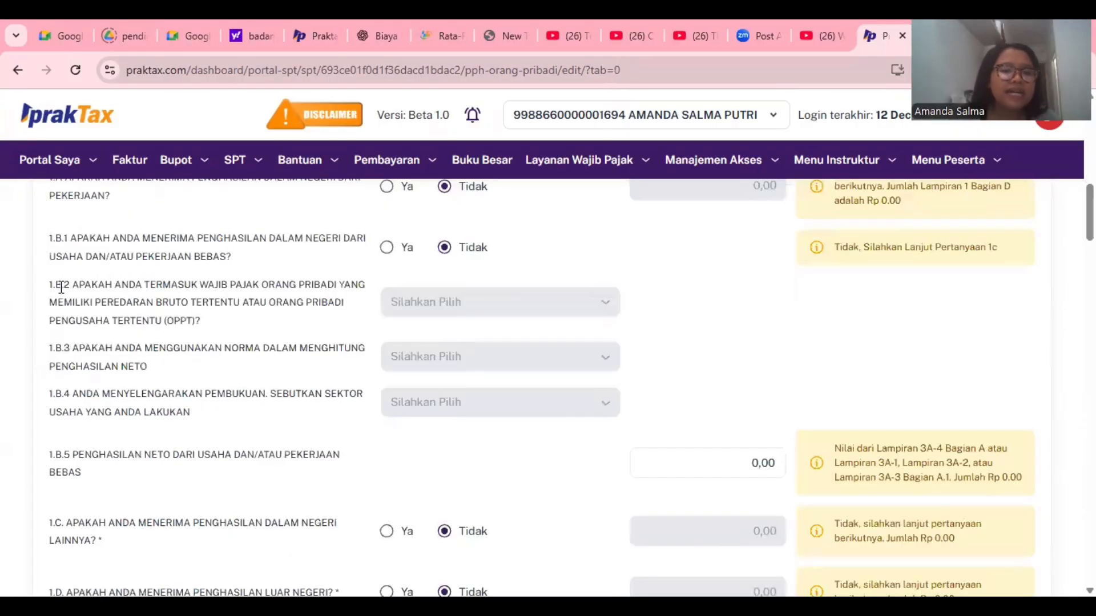
scroll(61, 286, up, 5)
scroll(354, 414, down, 1)
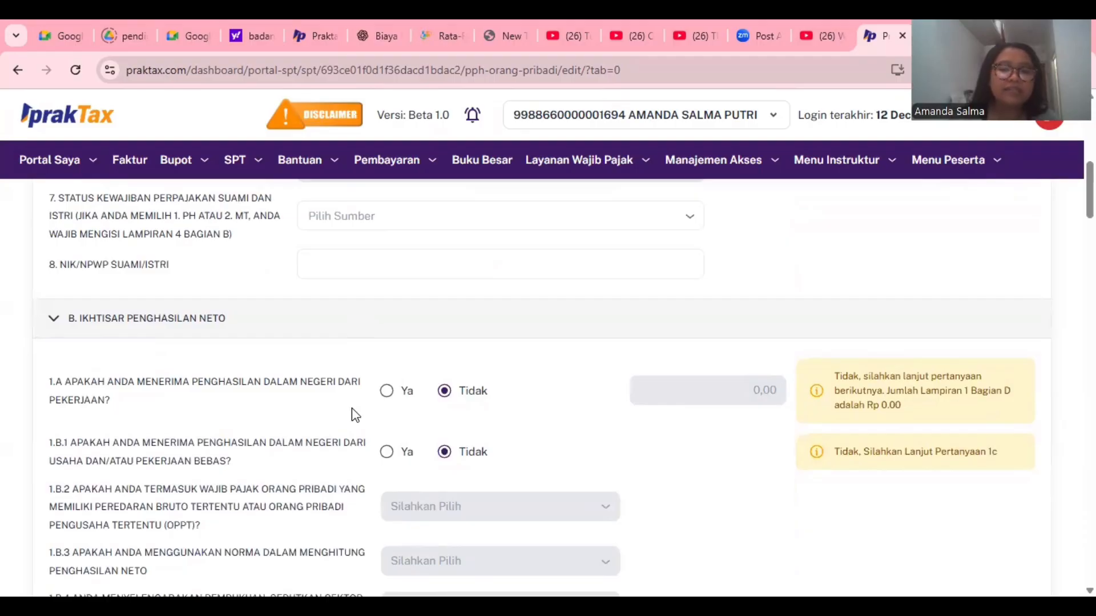
click(390, 399)
click(442, 392)
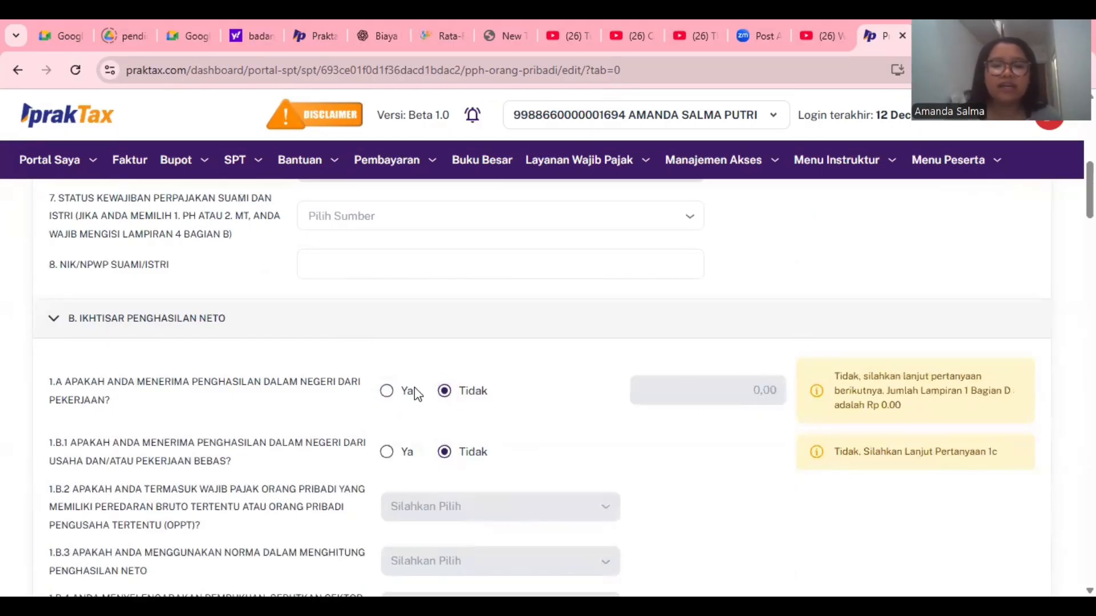
Accept the declaration in section K Pernyataan of the Induk form and save the return as a draft (konsep)
scroll(416, 393, down, 20)
scroll(416, 394, down, 3)
scroll(416, 394, up, 5)
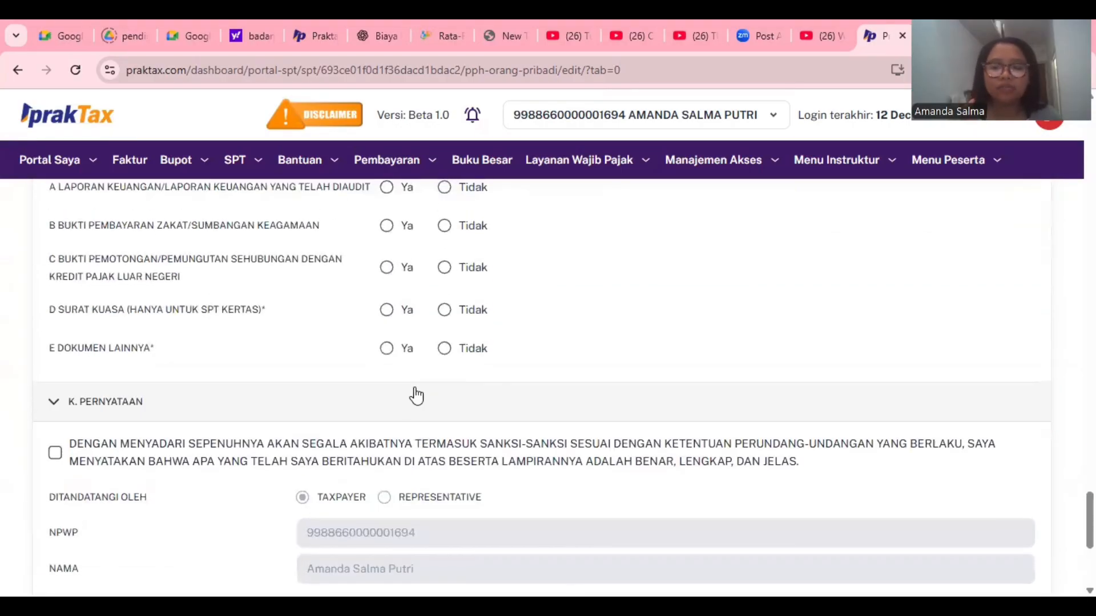
scroll(416, 393, down, 3)
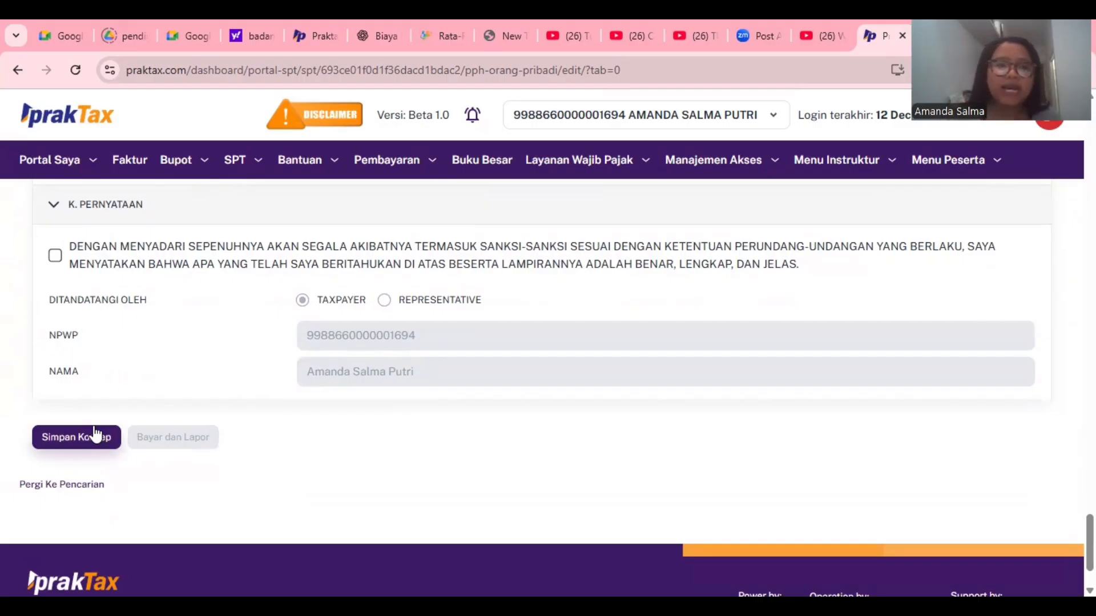
scroll(63, 311, up, 1)
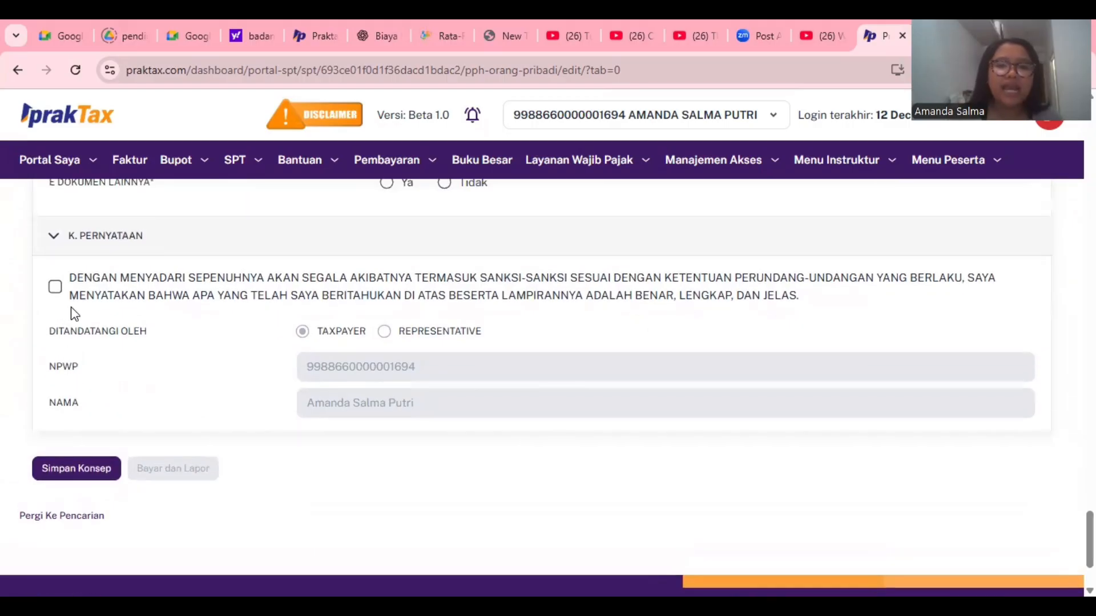
click(55, 287)
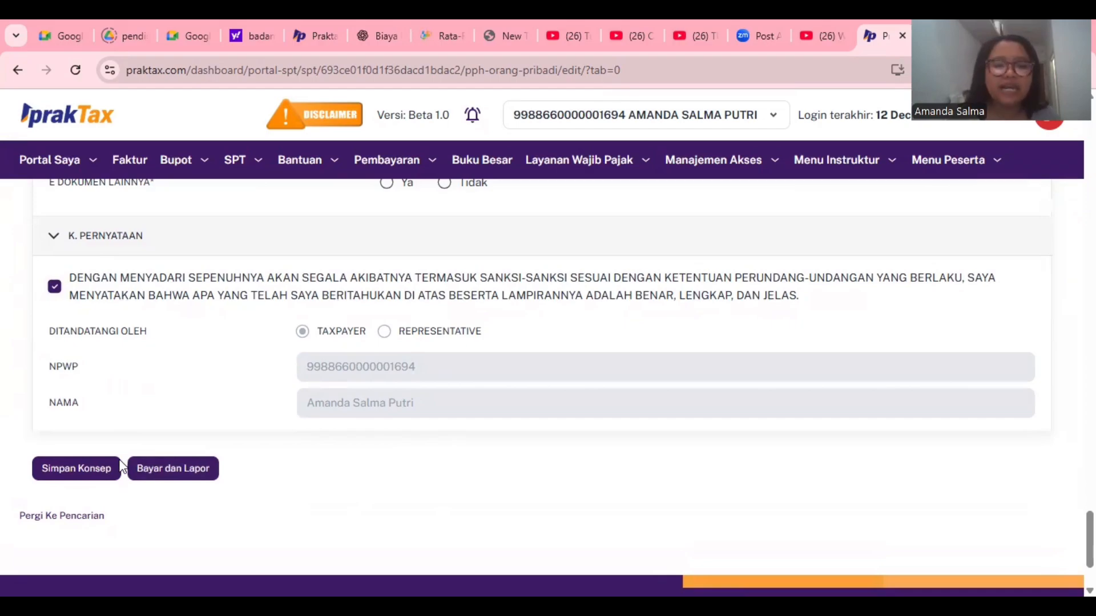
click(88, 472)
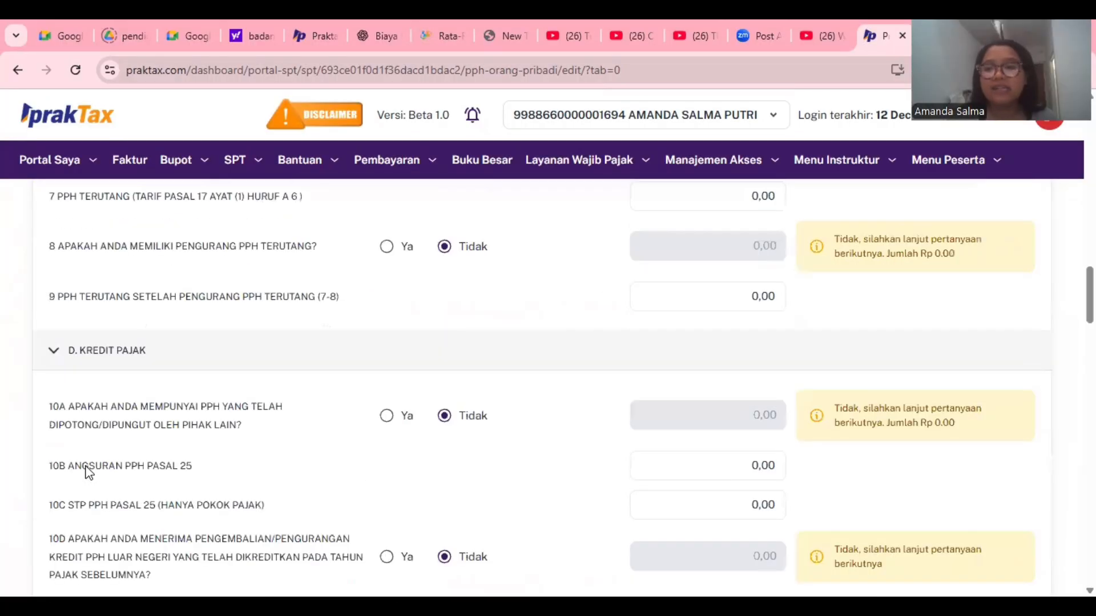